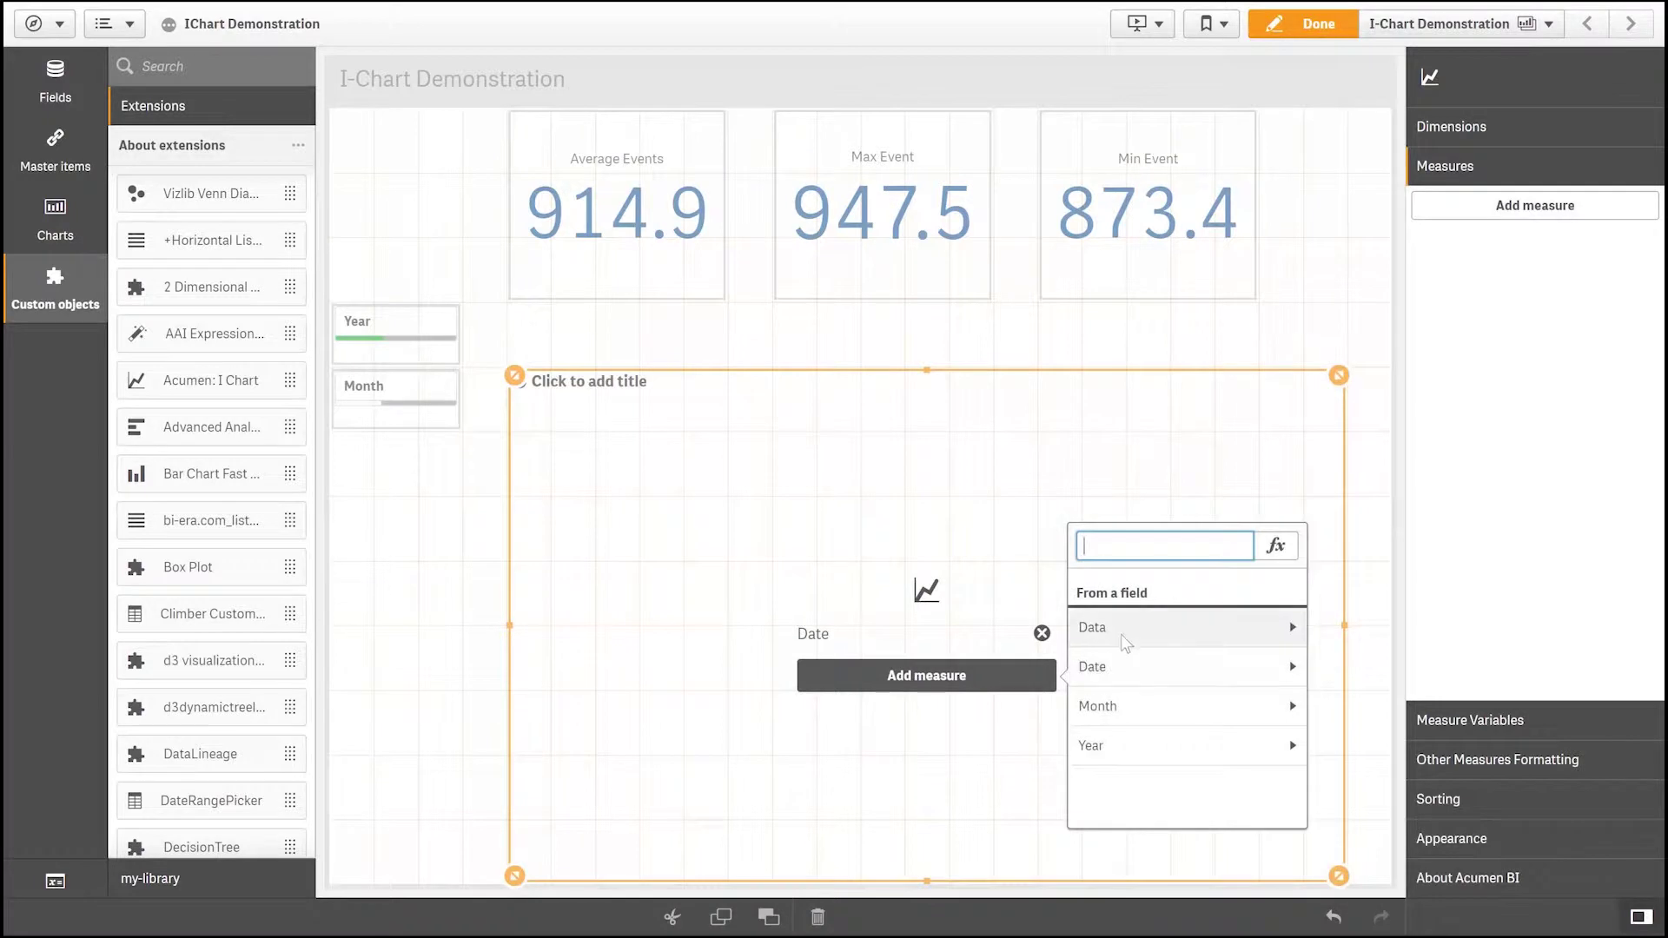
Add Avg(Data) as the I-chart's measure and leave edit mode.
click(1127, 634)
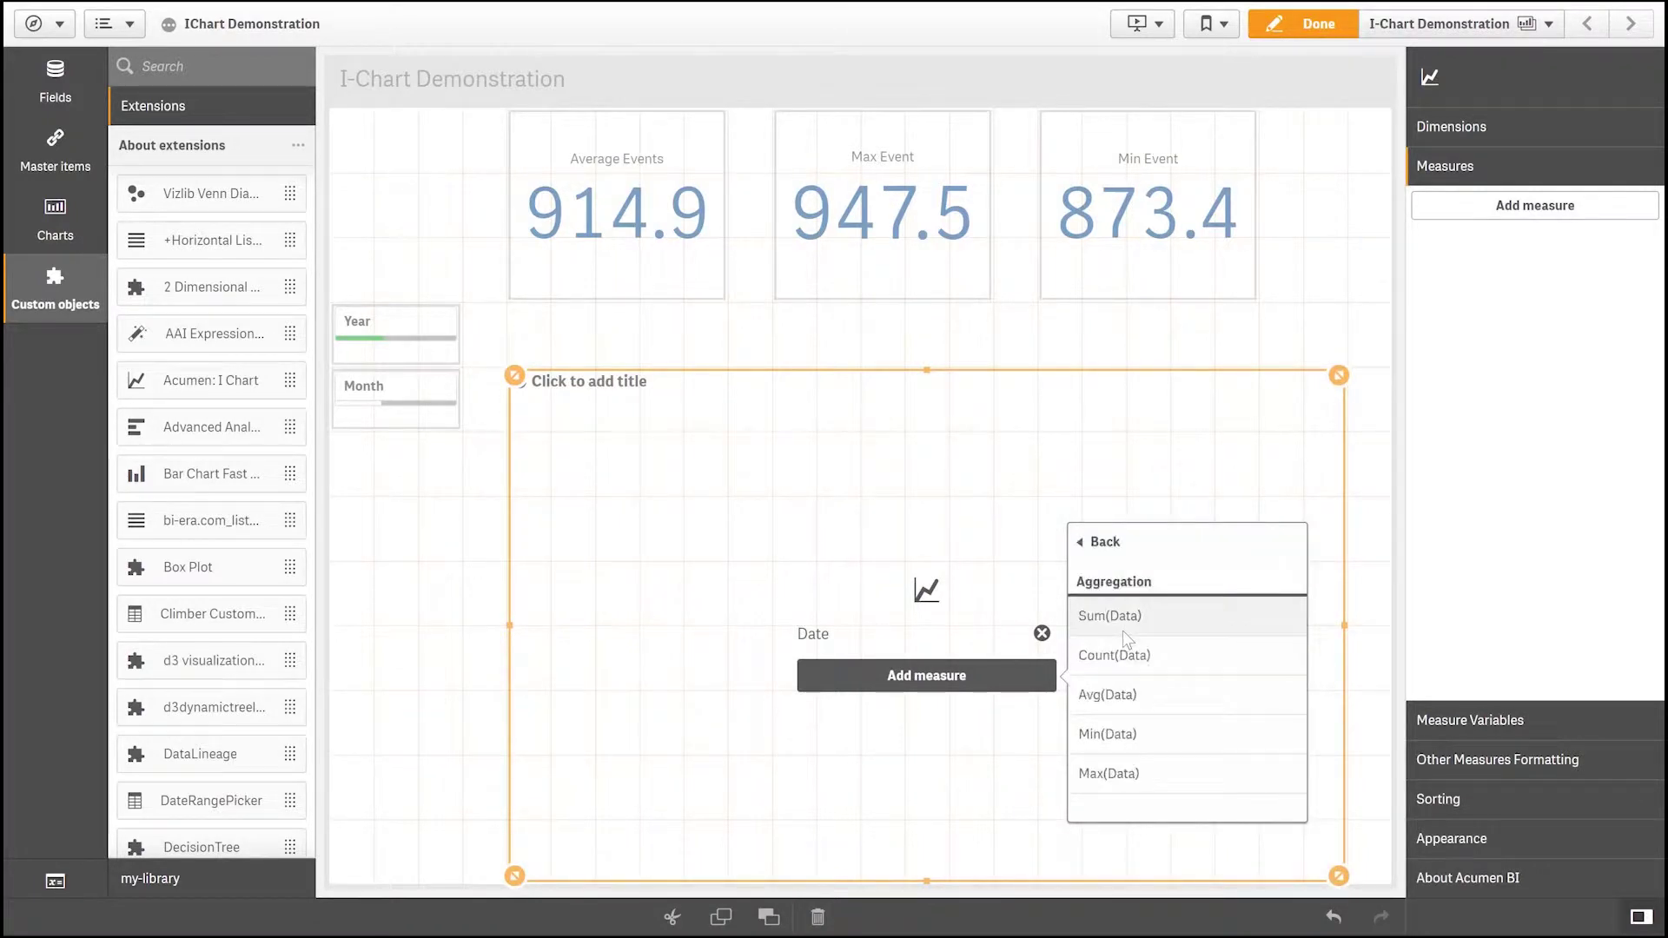
click(1144, 695)
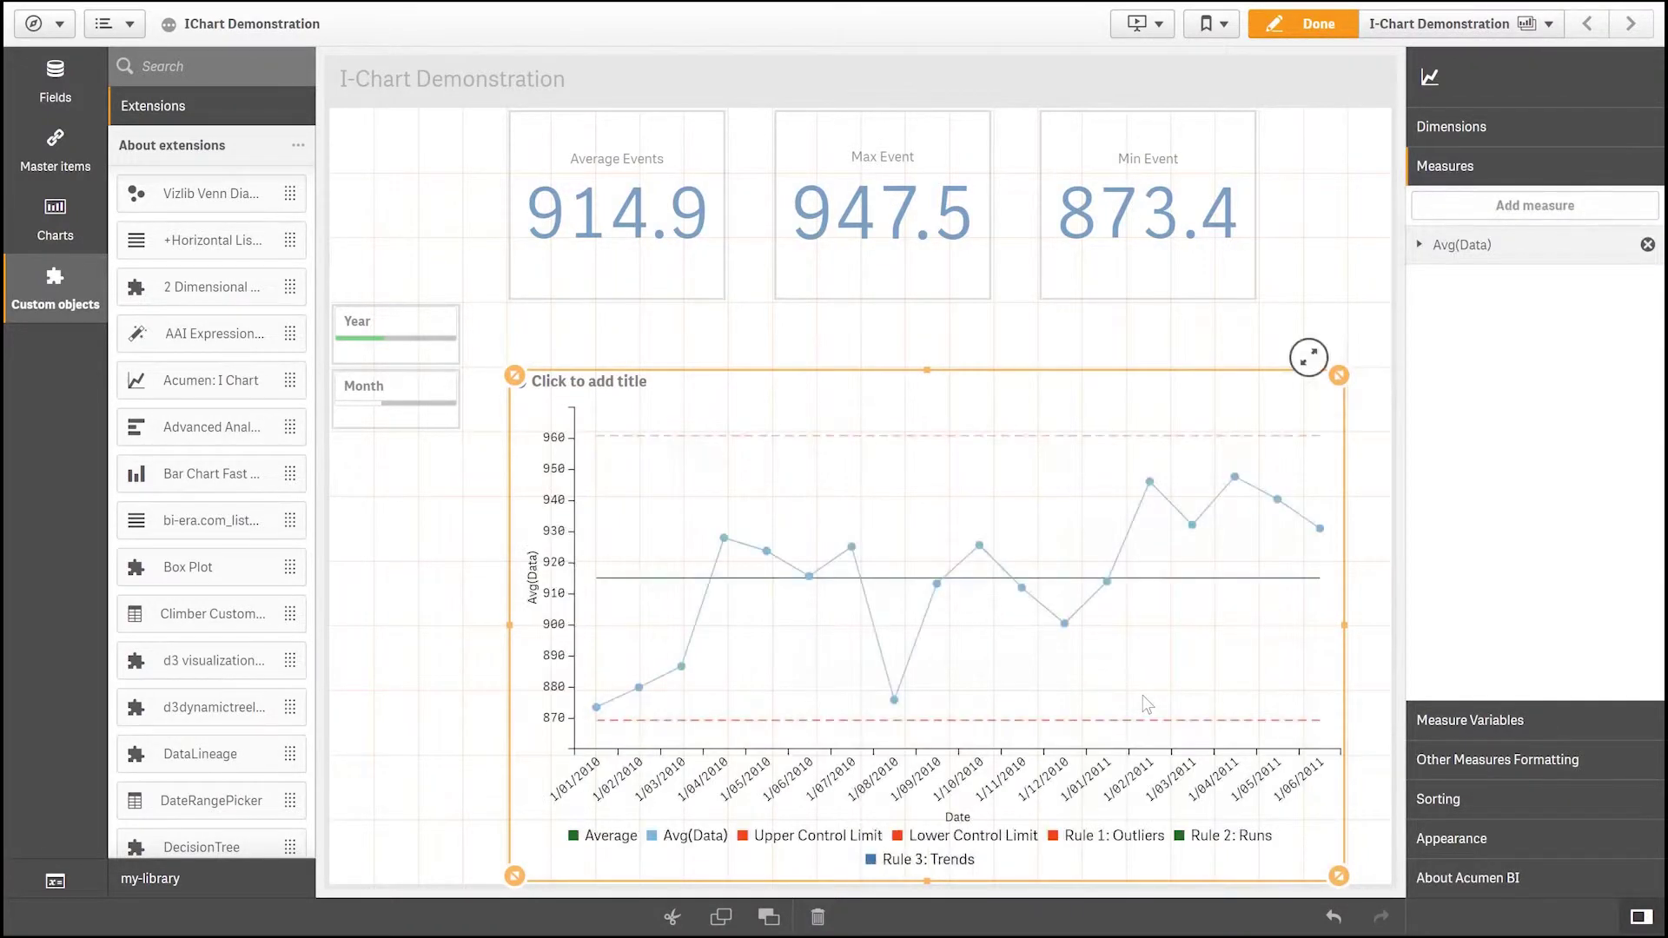
click(1308, 24)
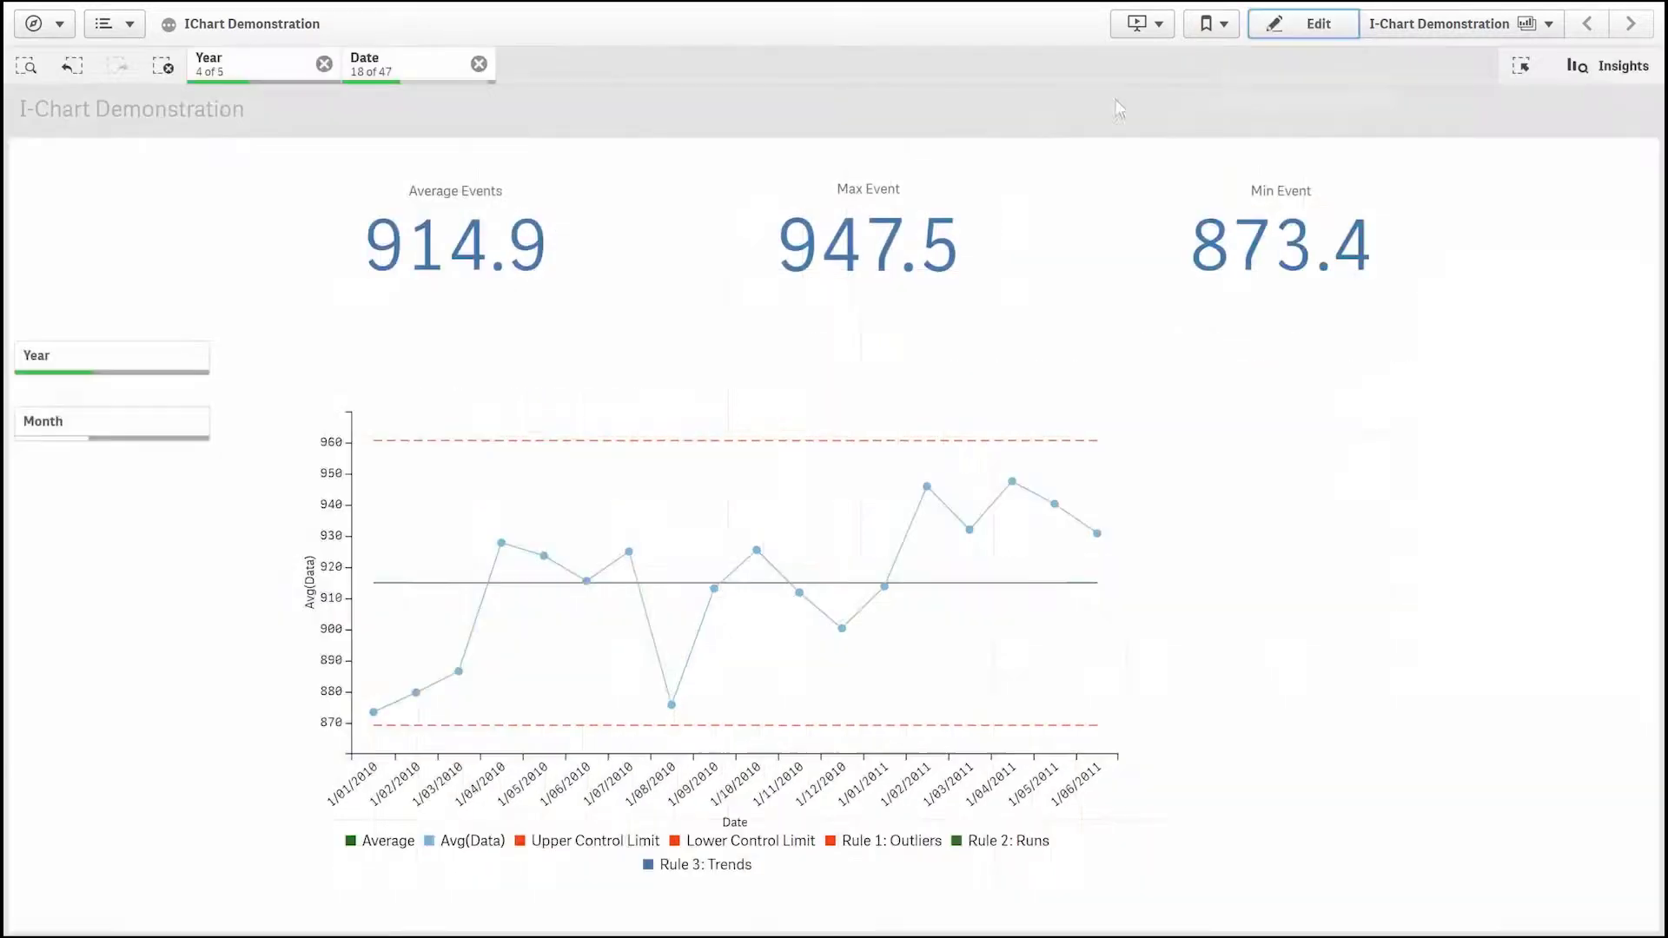
Clear the Date and Year selections, and reopen the sheet for editing with the I-chart selected.
click(479, 63)
click(324, 63)
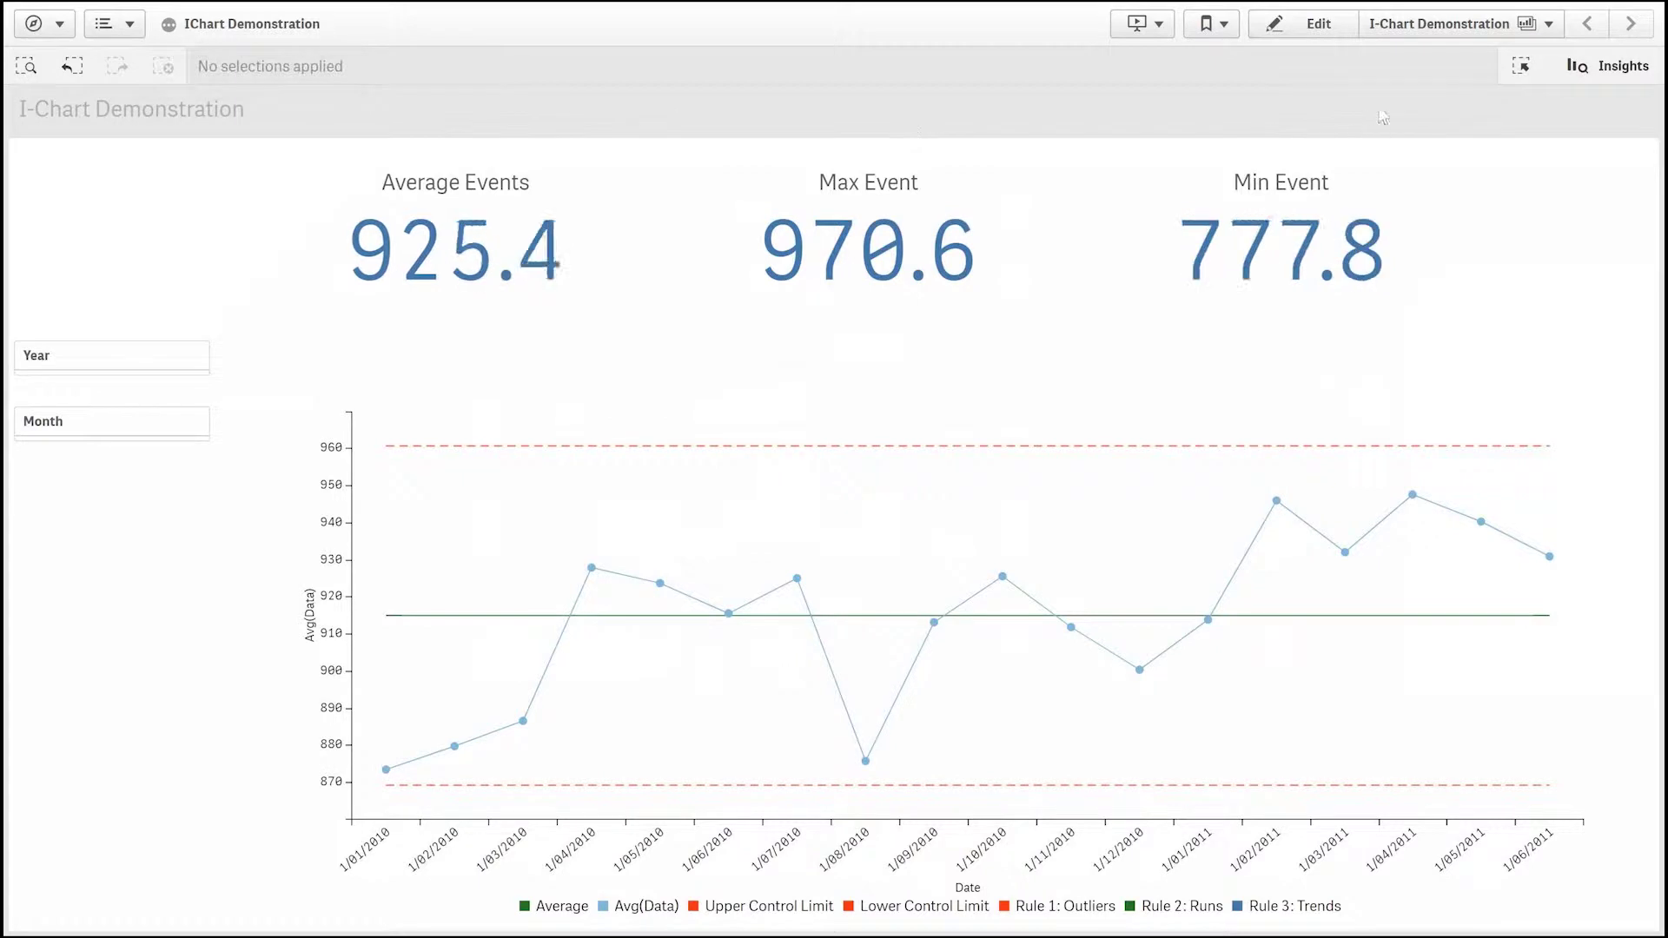
click(1284, 31)
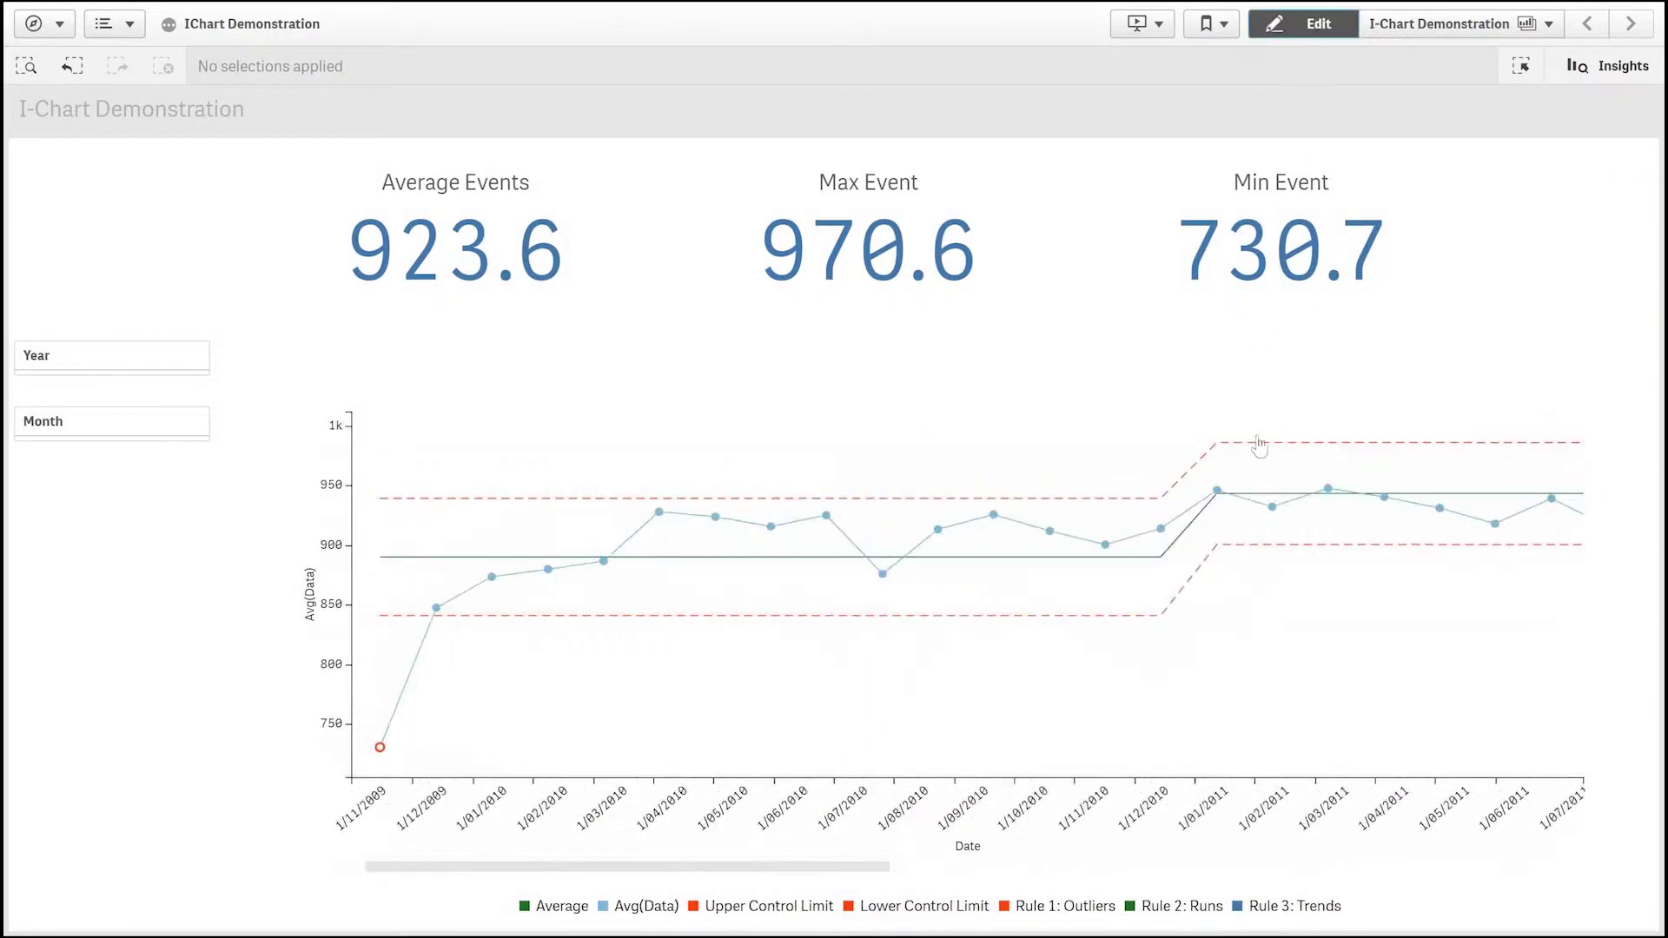
double_click(1249, 463)
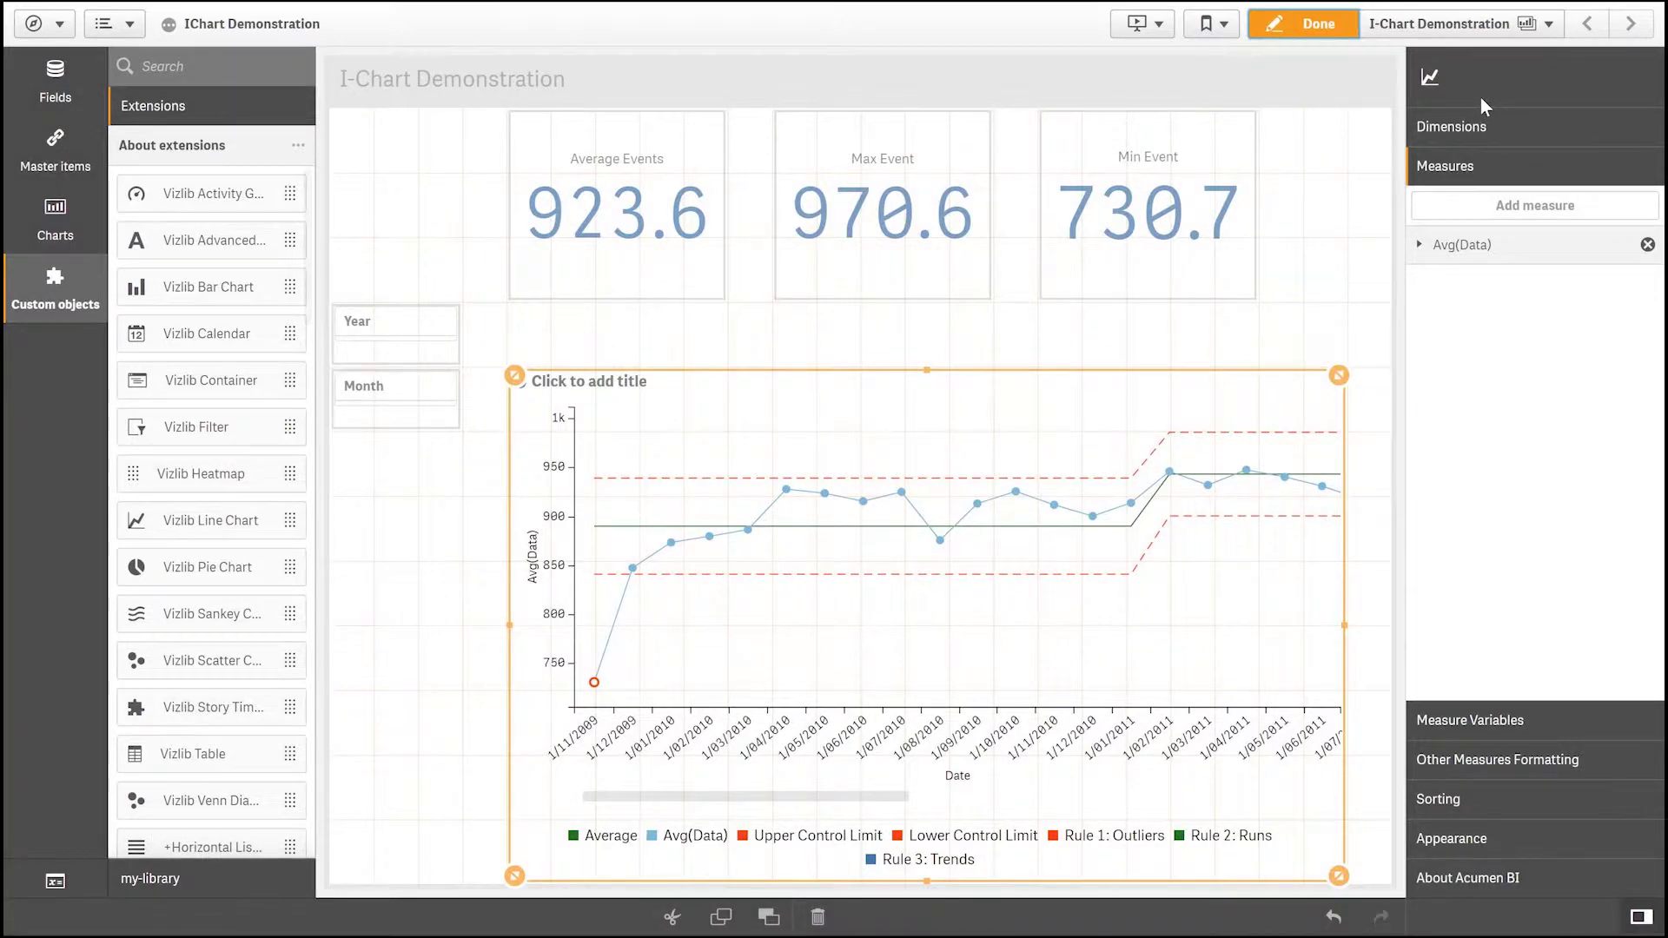
Review the chart's Date dimension settings, including its label.
click(1472, 131)
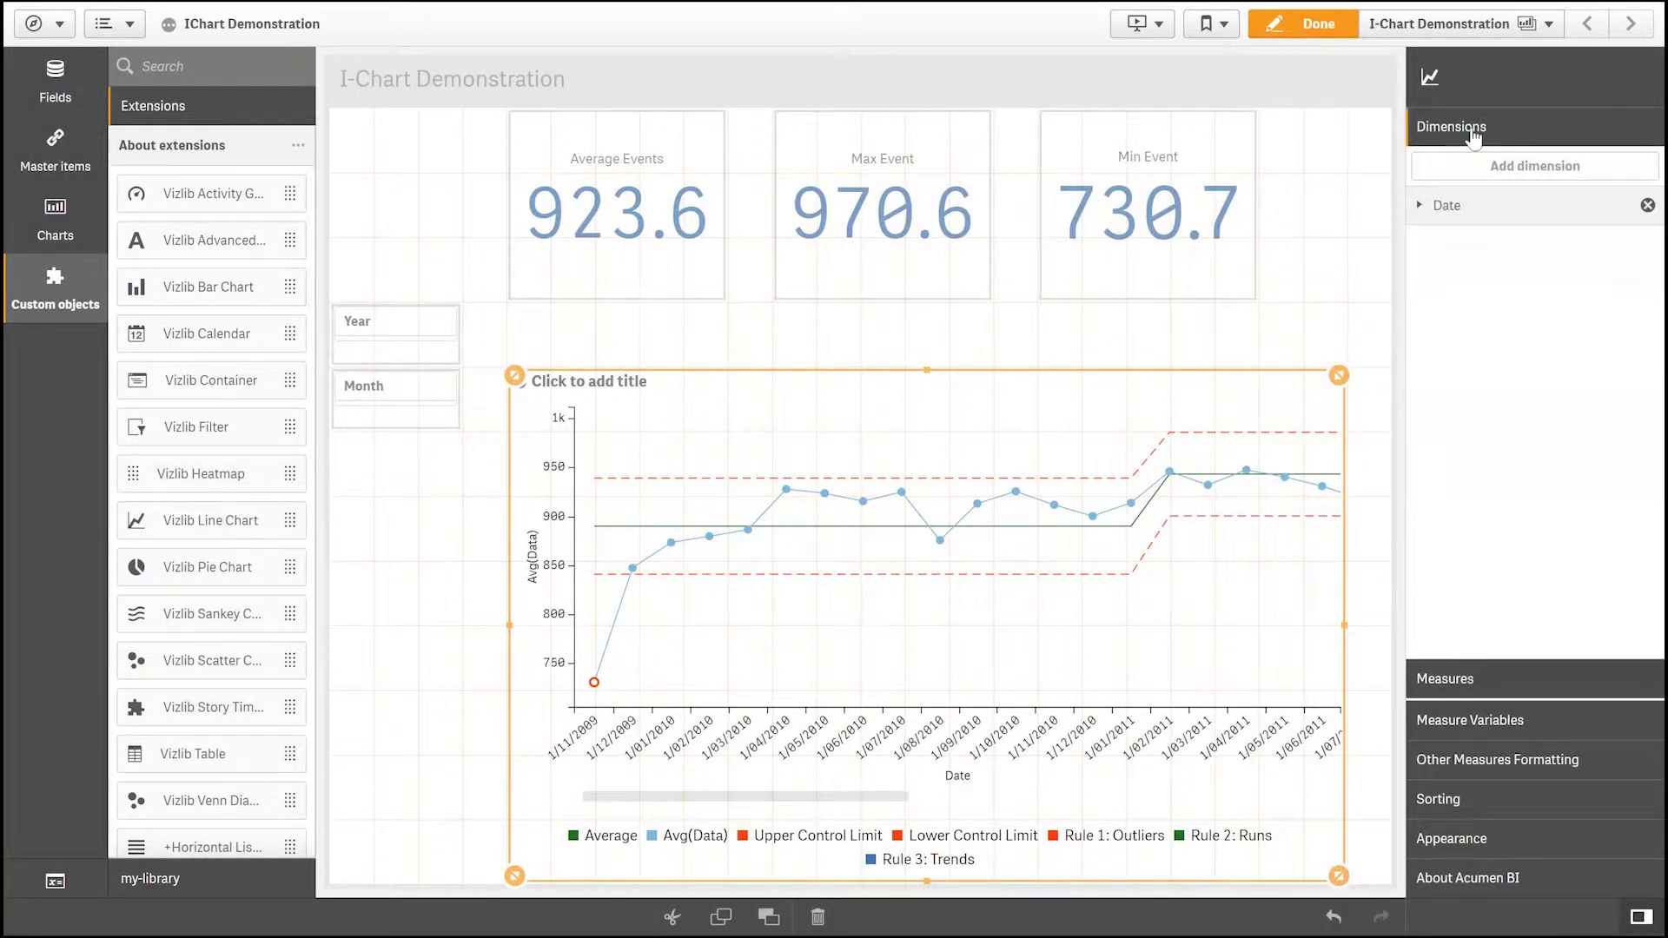
click(1446, 206)
click(1470, 337)
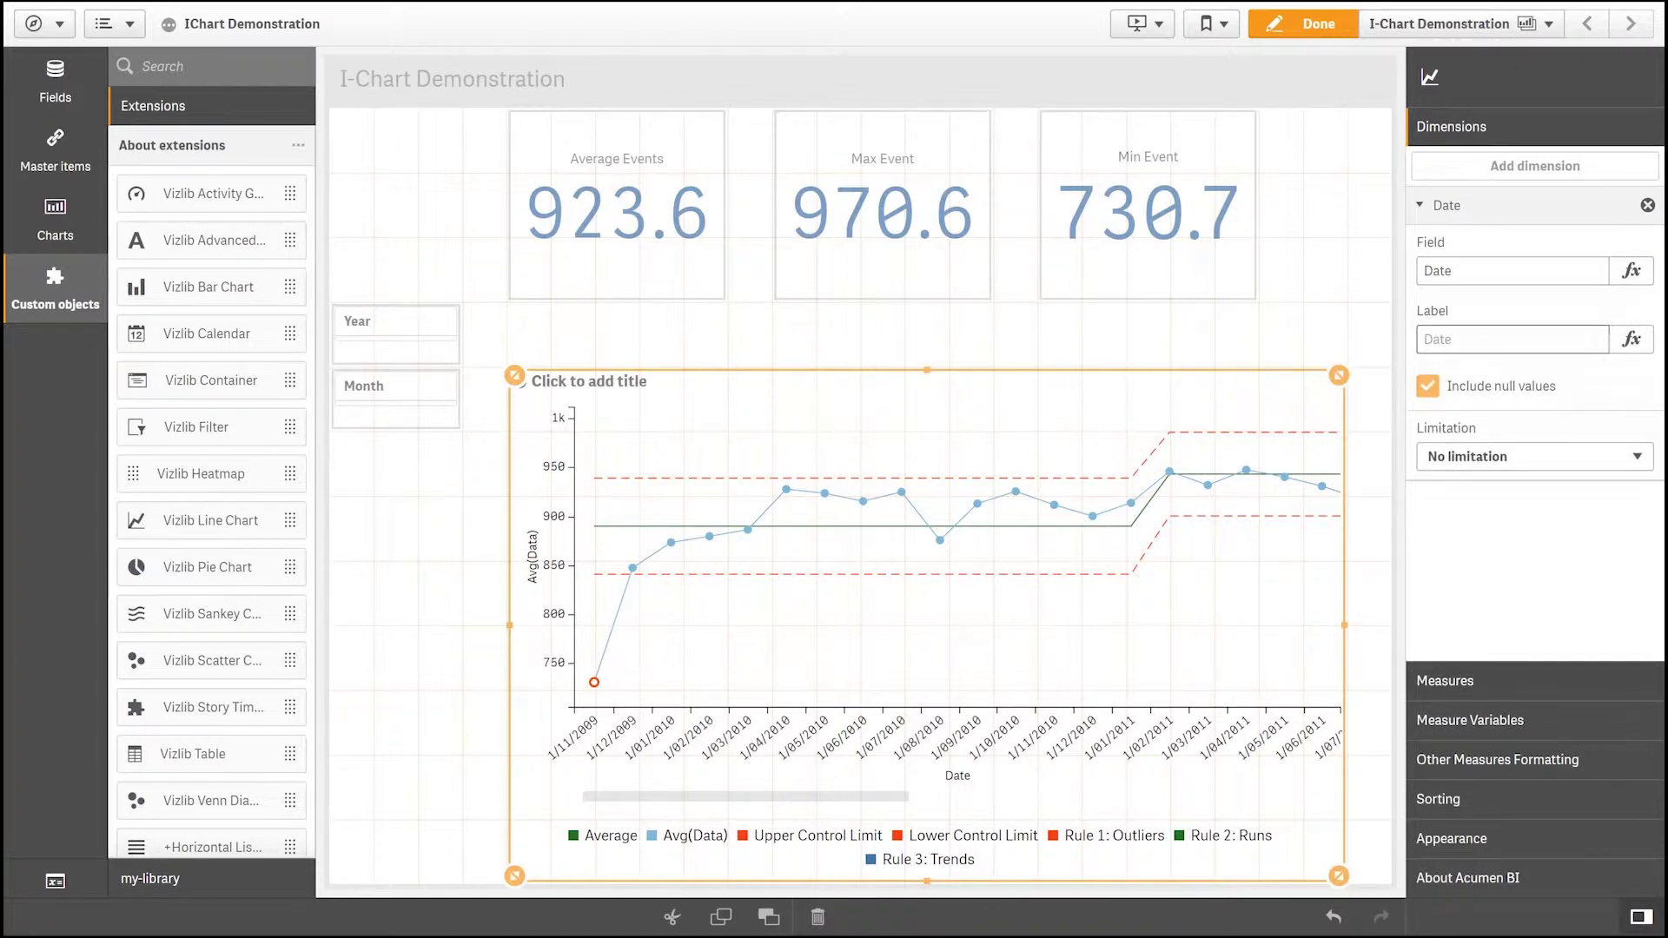
Label the Avg(Data) measure Events and set its number formatting to Number.
click(1465, 678)
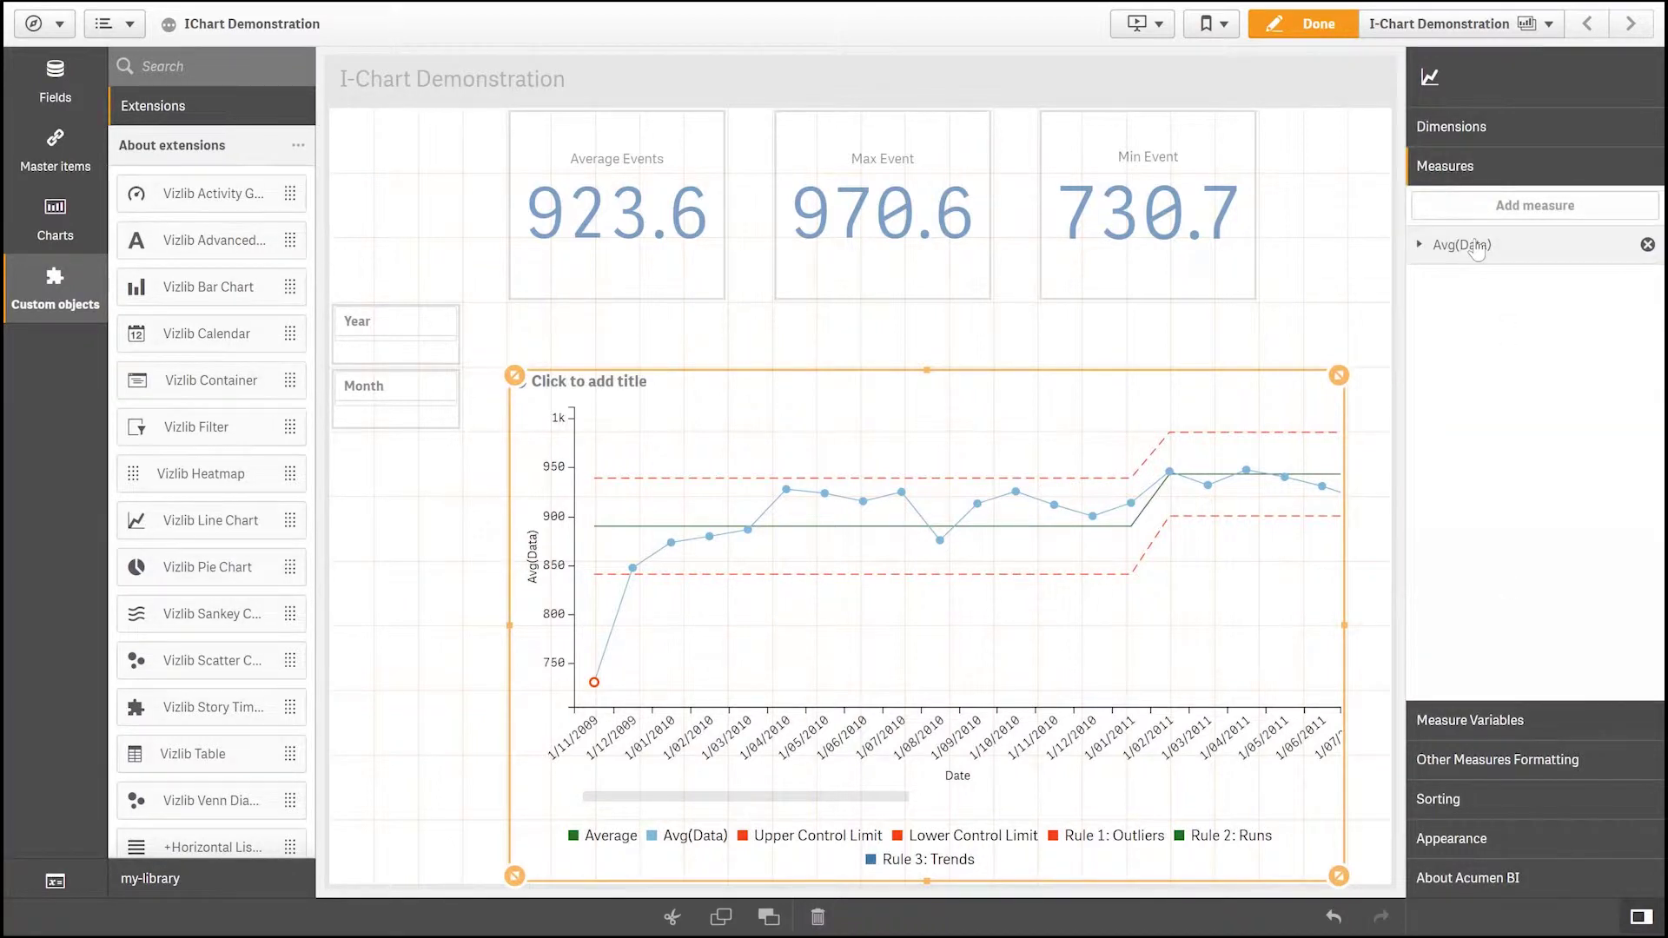
click(1474, 245)
click(1485, 379)
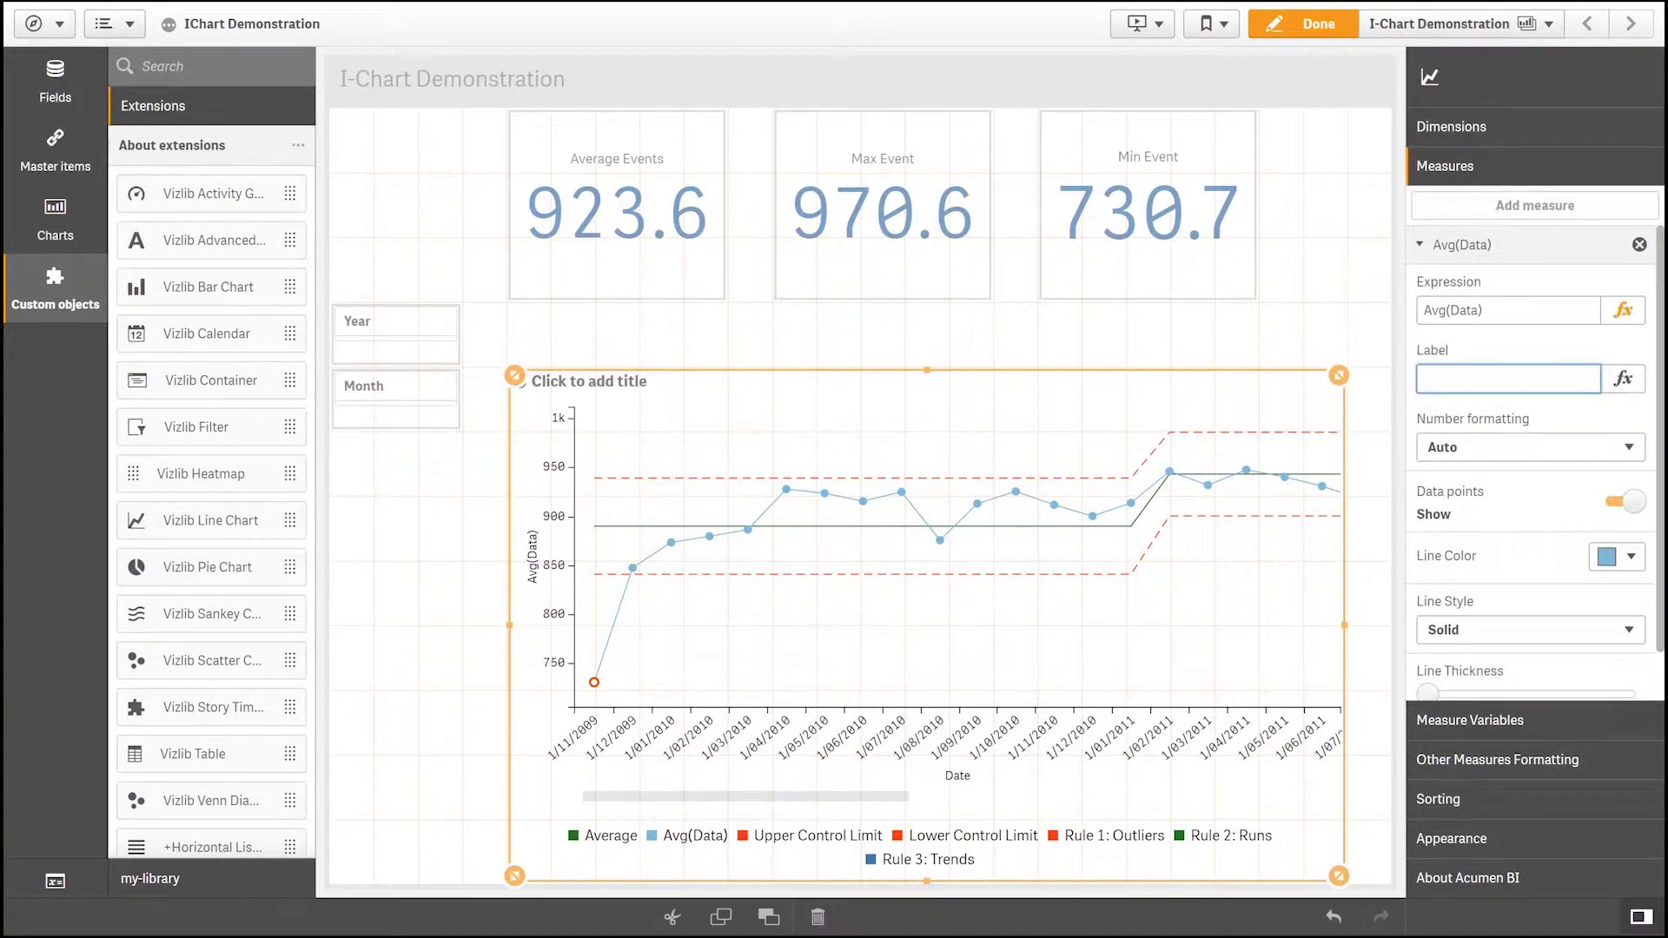
text(Events)
click(1534, 423)
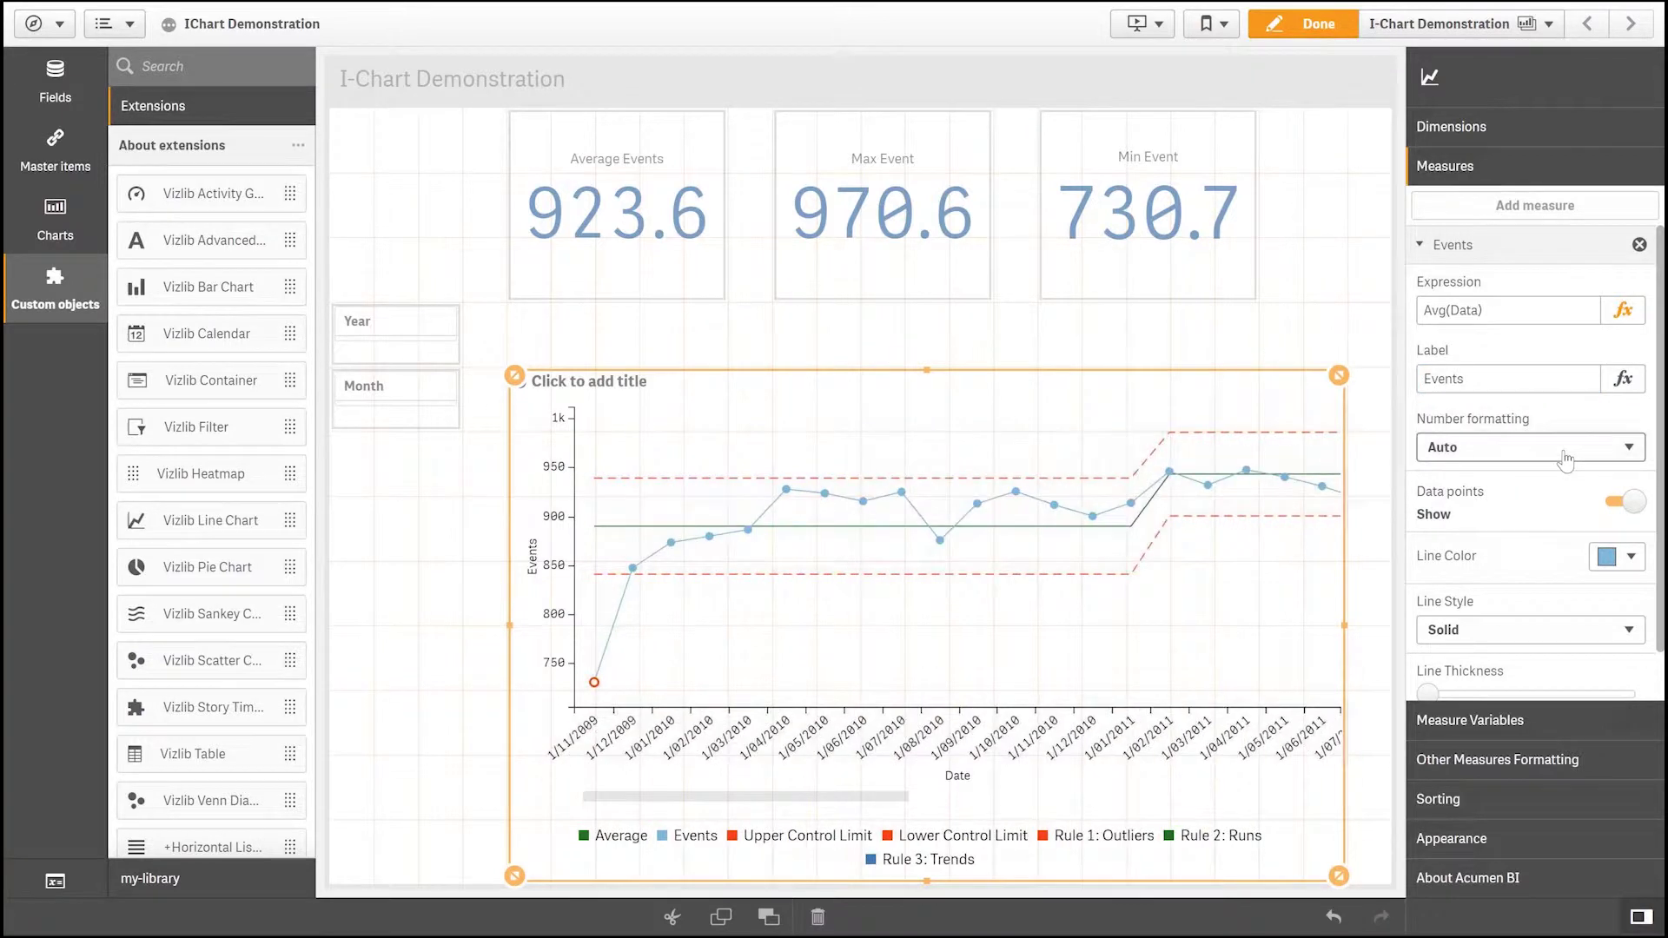
click(1568, 450)
click(1536, 509)
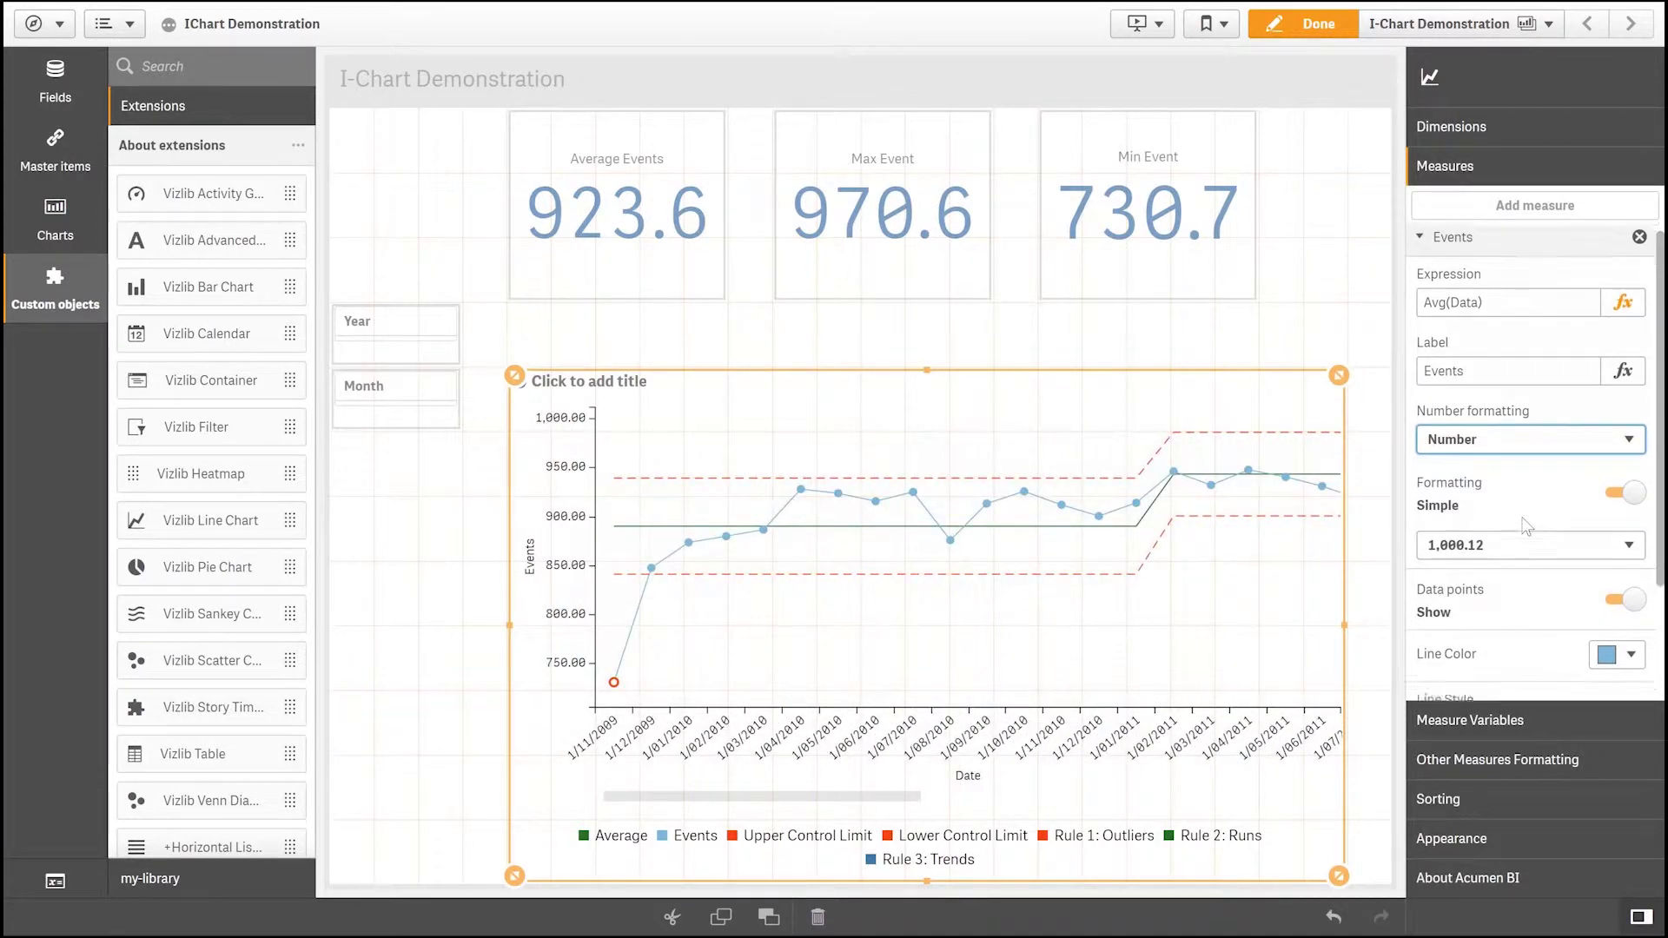
Hide the Events measure's data points and show them again.
scroll(1544, 513, down, 2)
click(1631, 448)
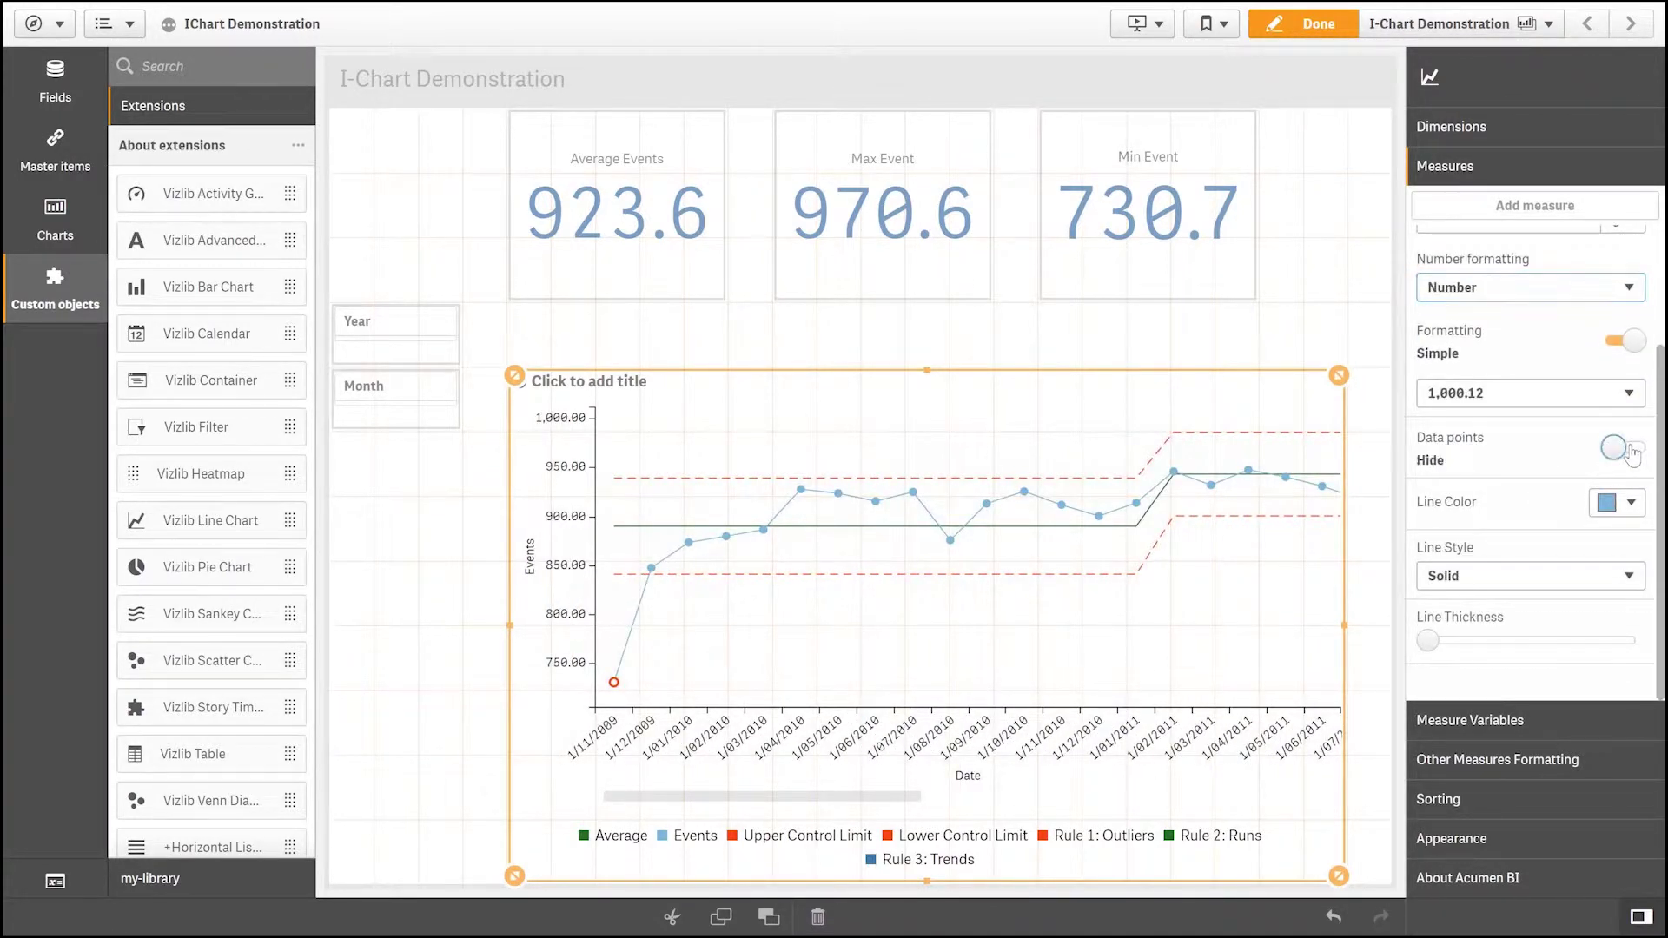
click(1630, 450)
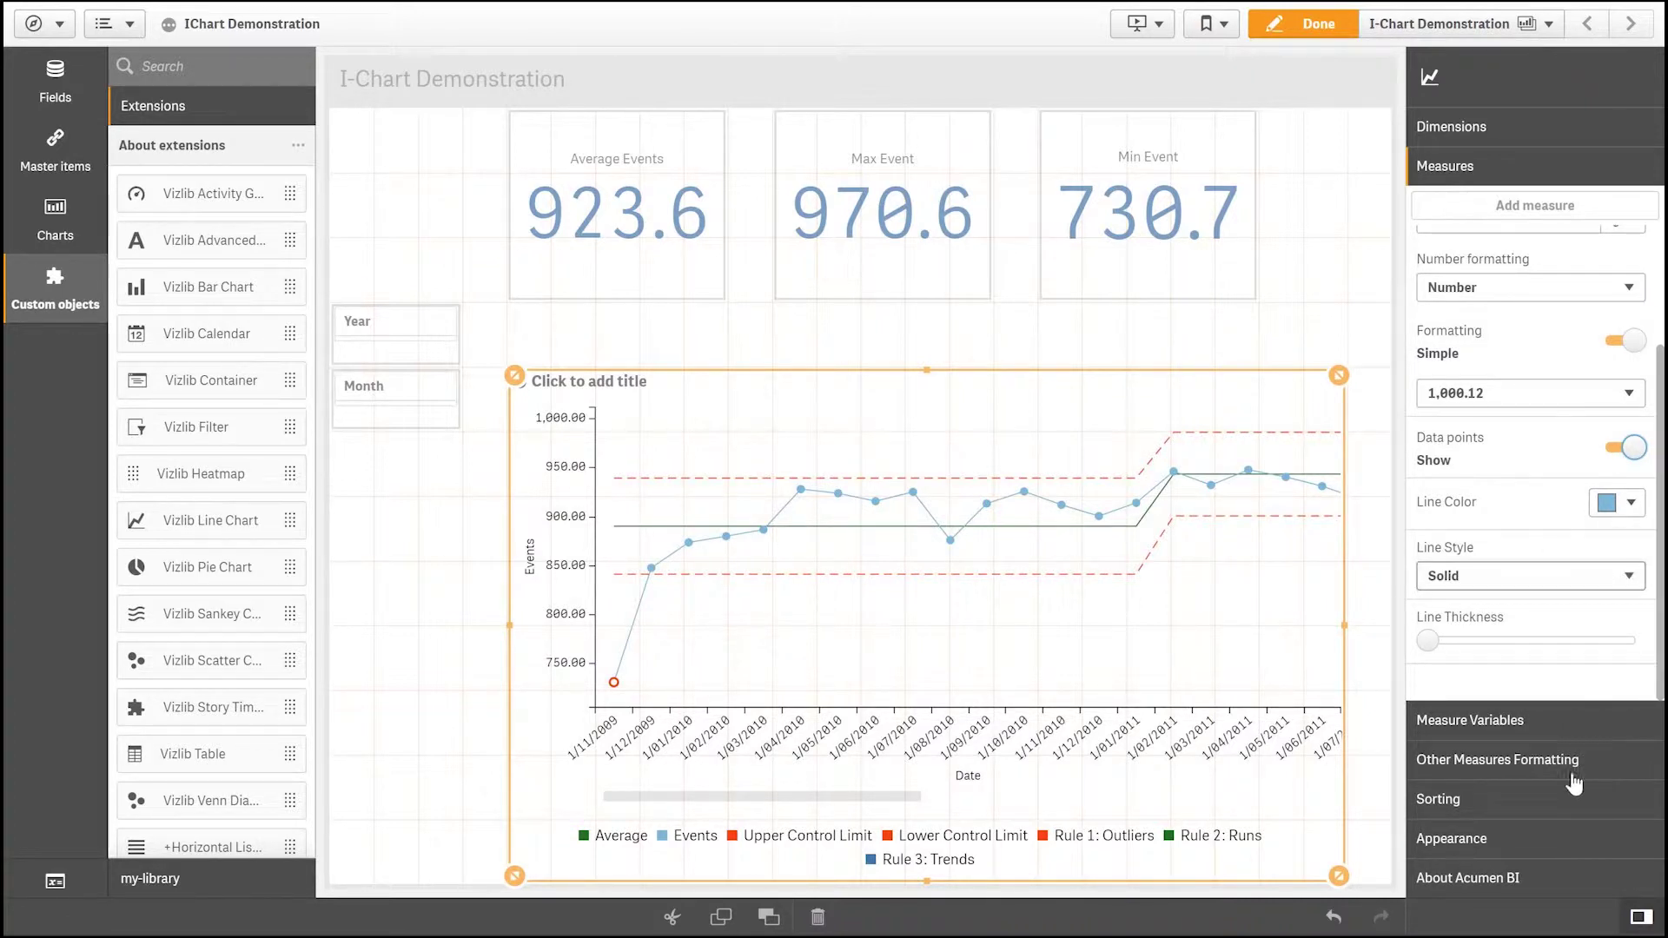
Format the Rule 1: Outliers markers with an orange colour and a marker size about halfway along the scale.
click(1500, 762)
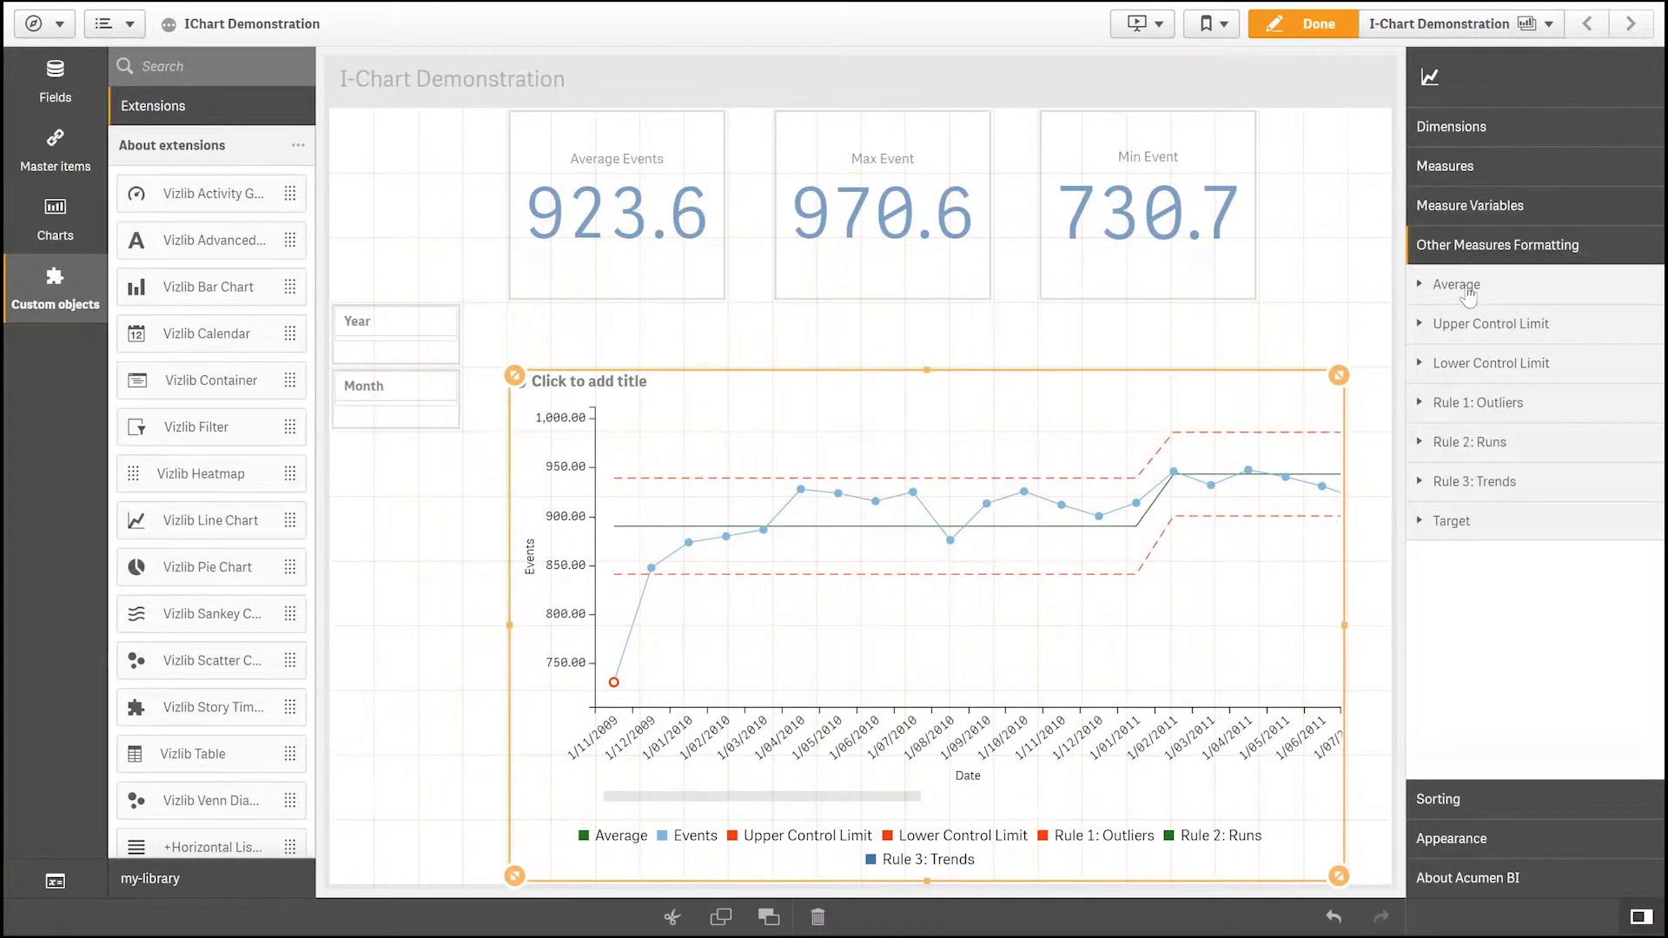
click(1467, 293)
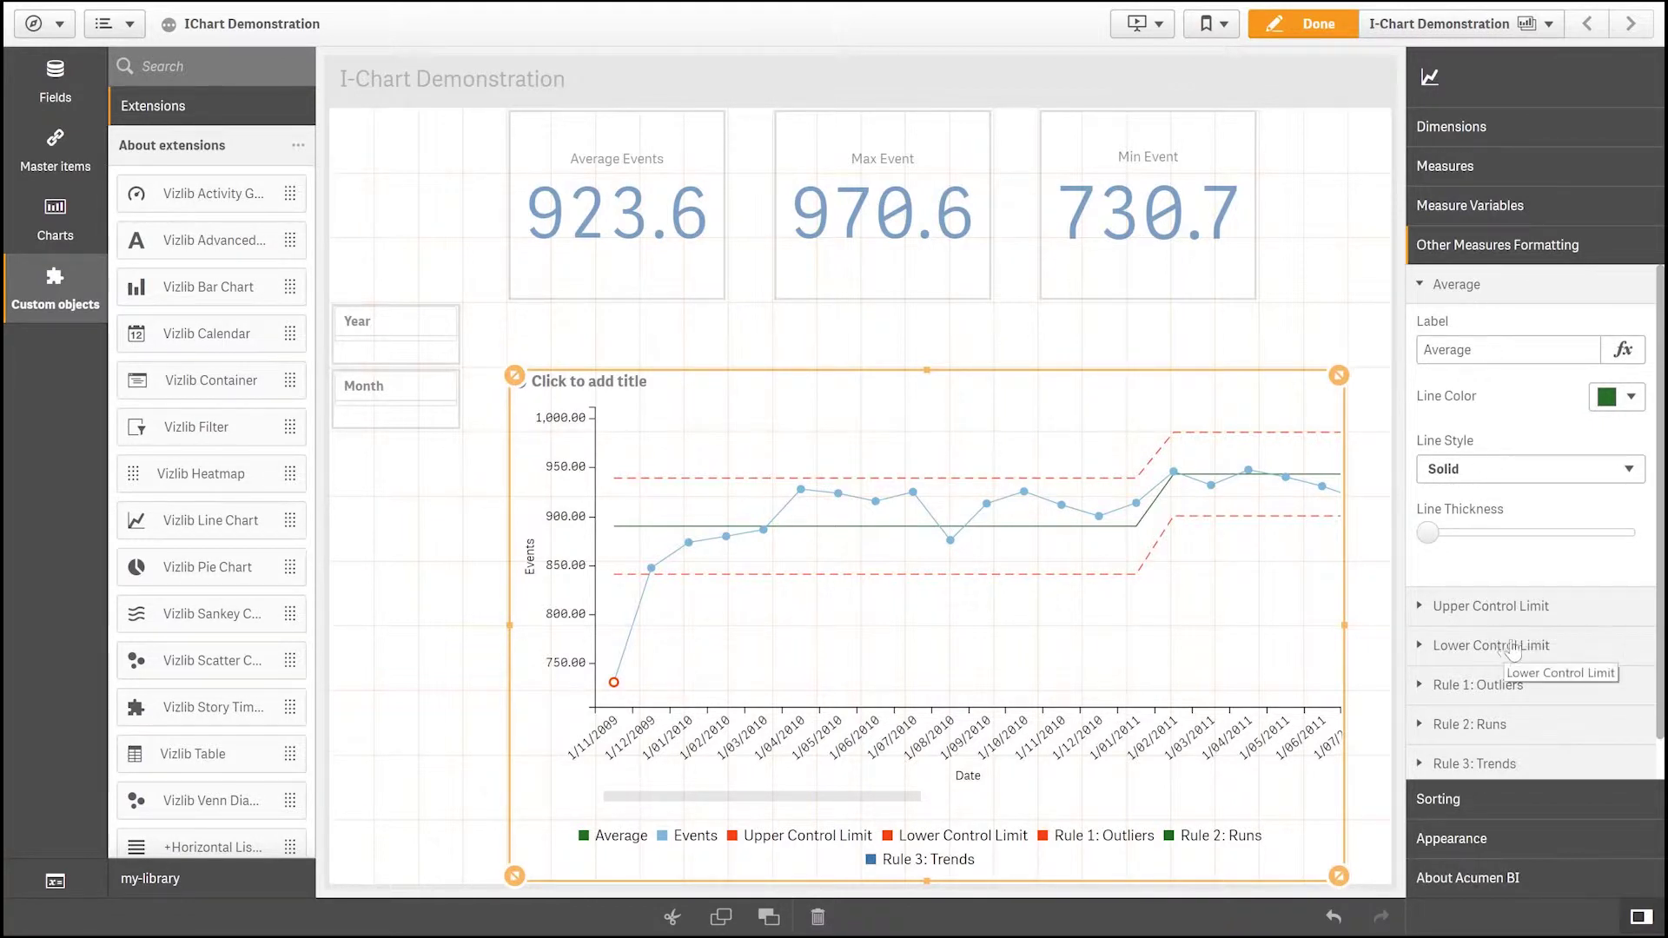
scroll(1516, 656, down, 1)
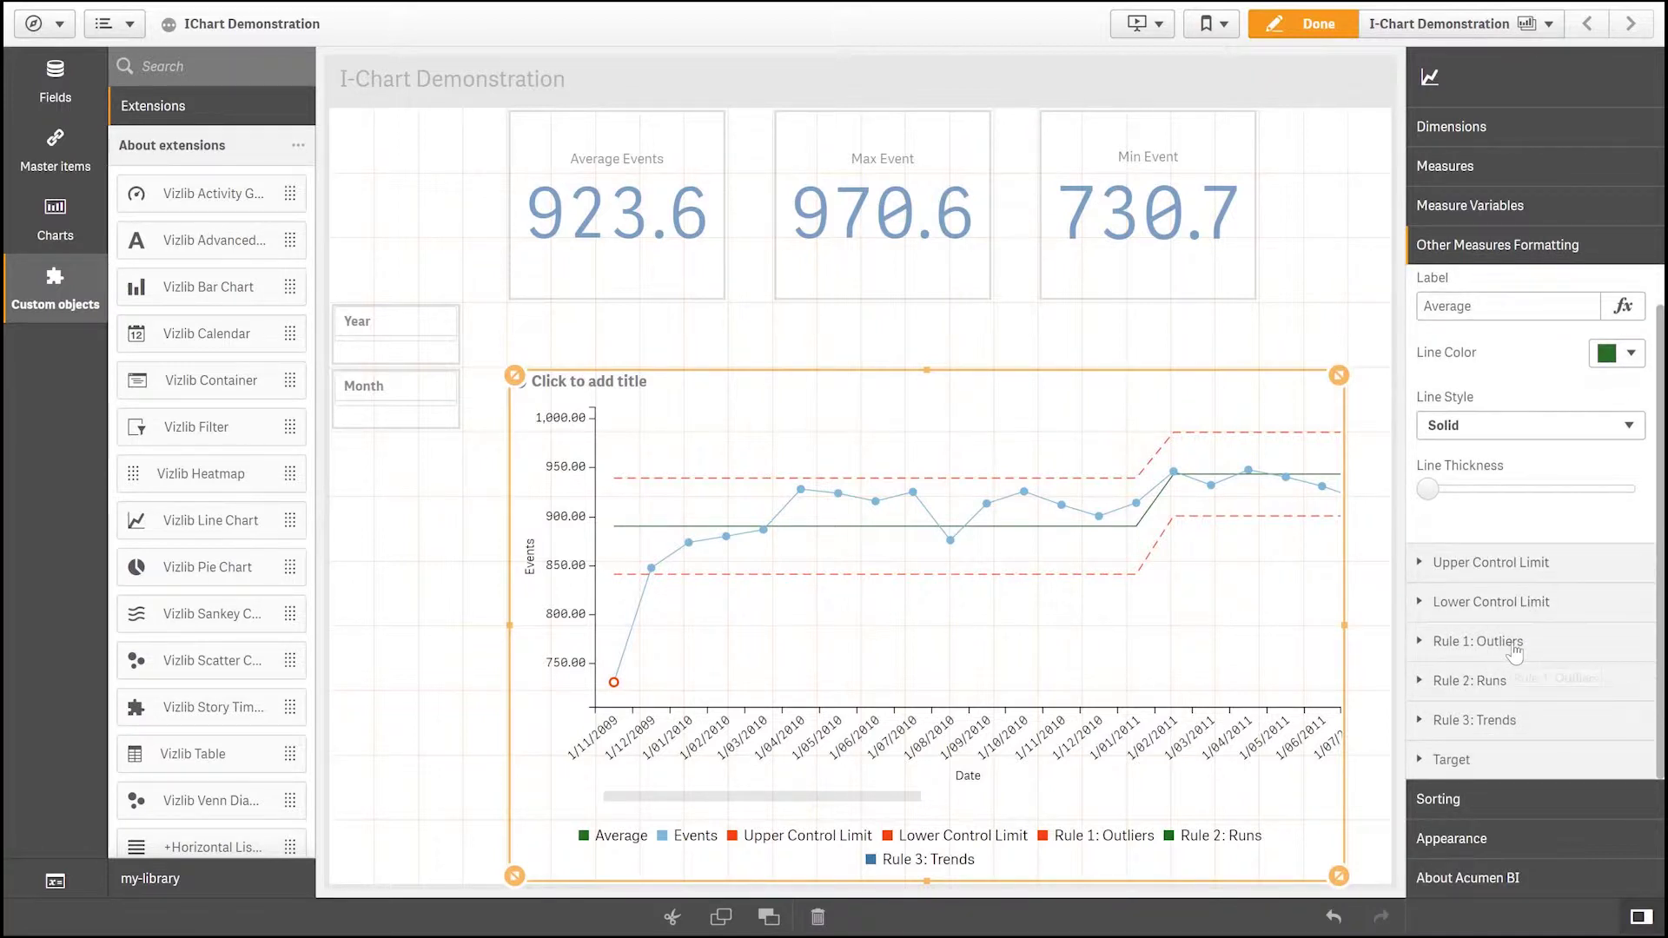
click(1515, 647)
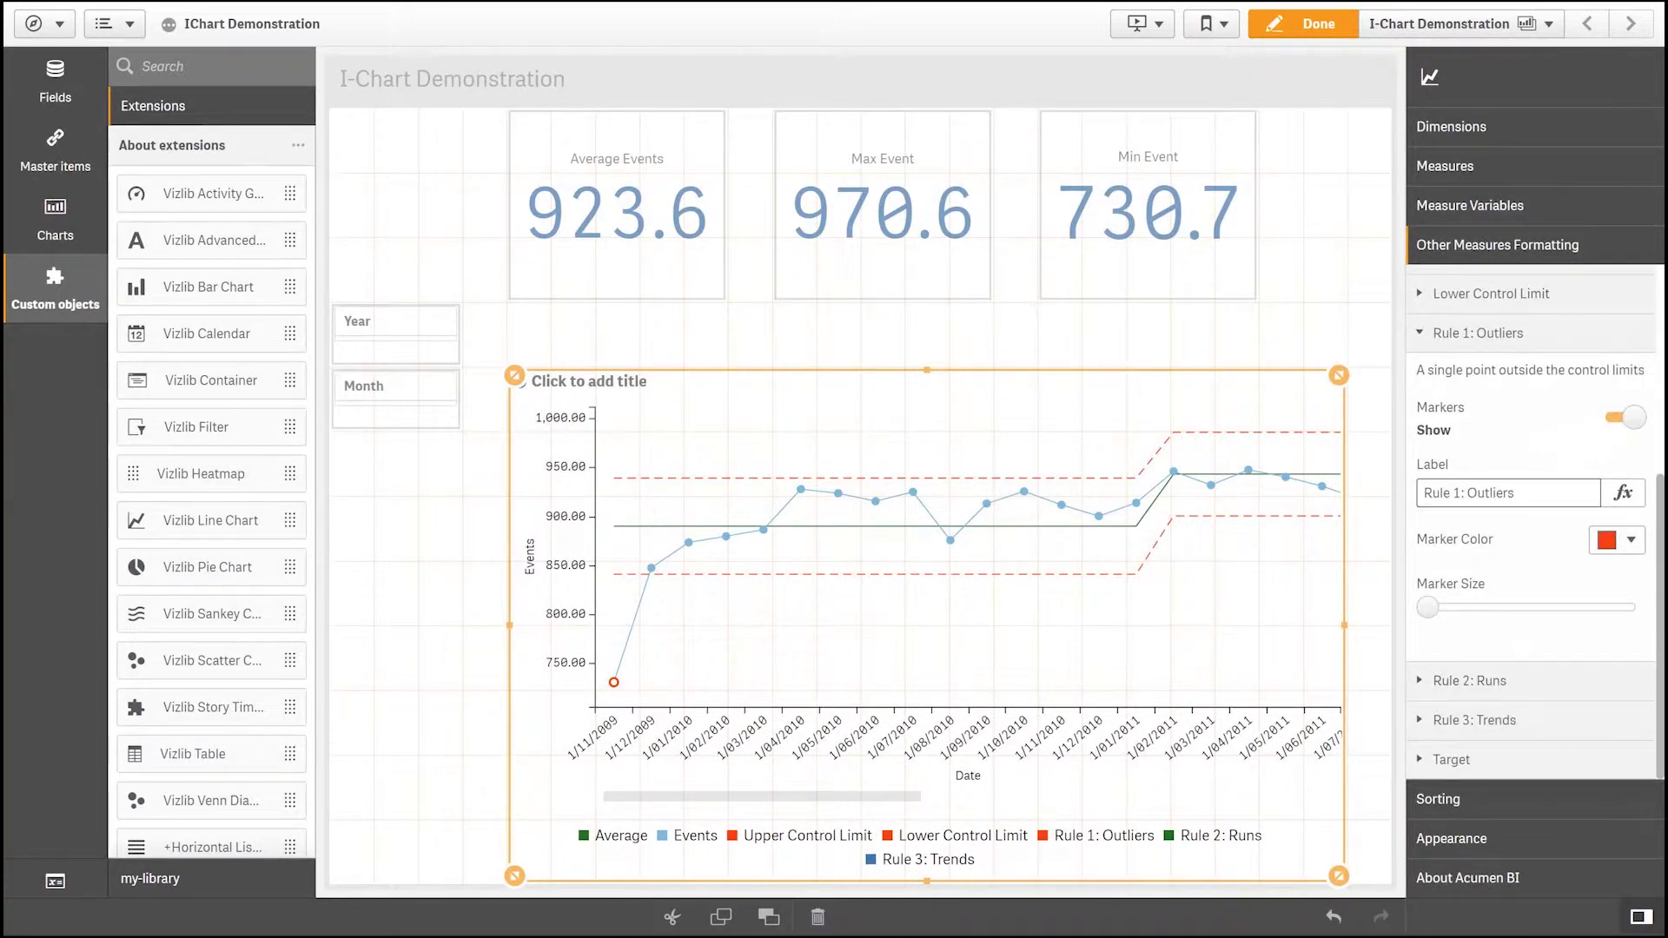
click(1618, 549)
click(1590, 358)
drag(1429, 608, 1527, 608)
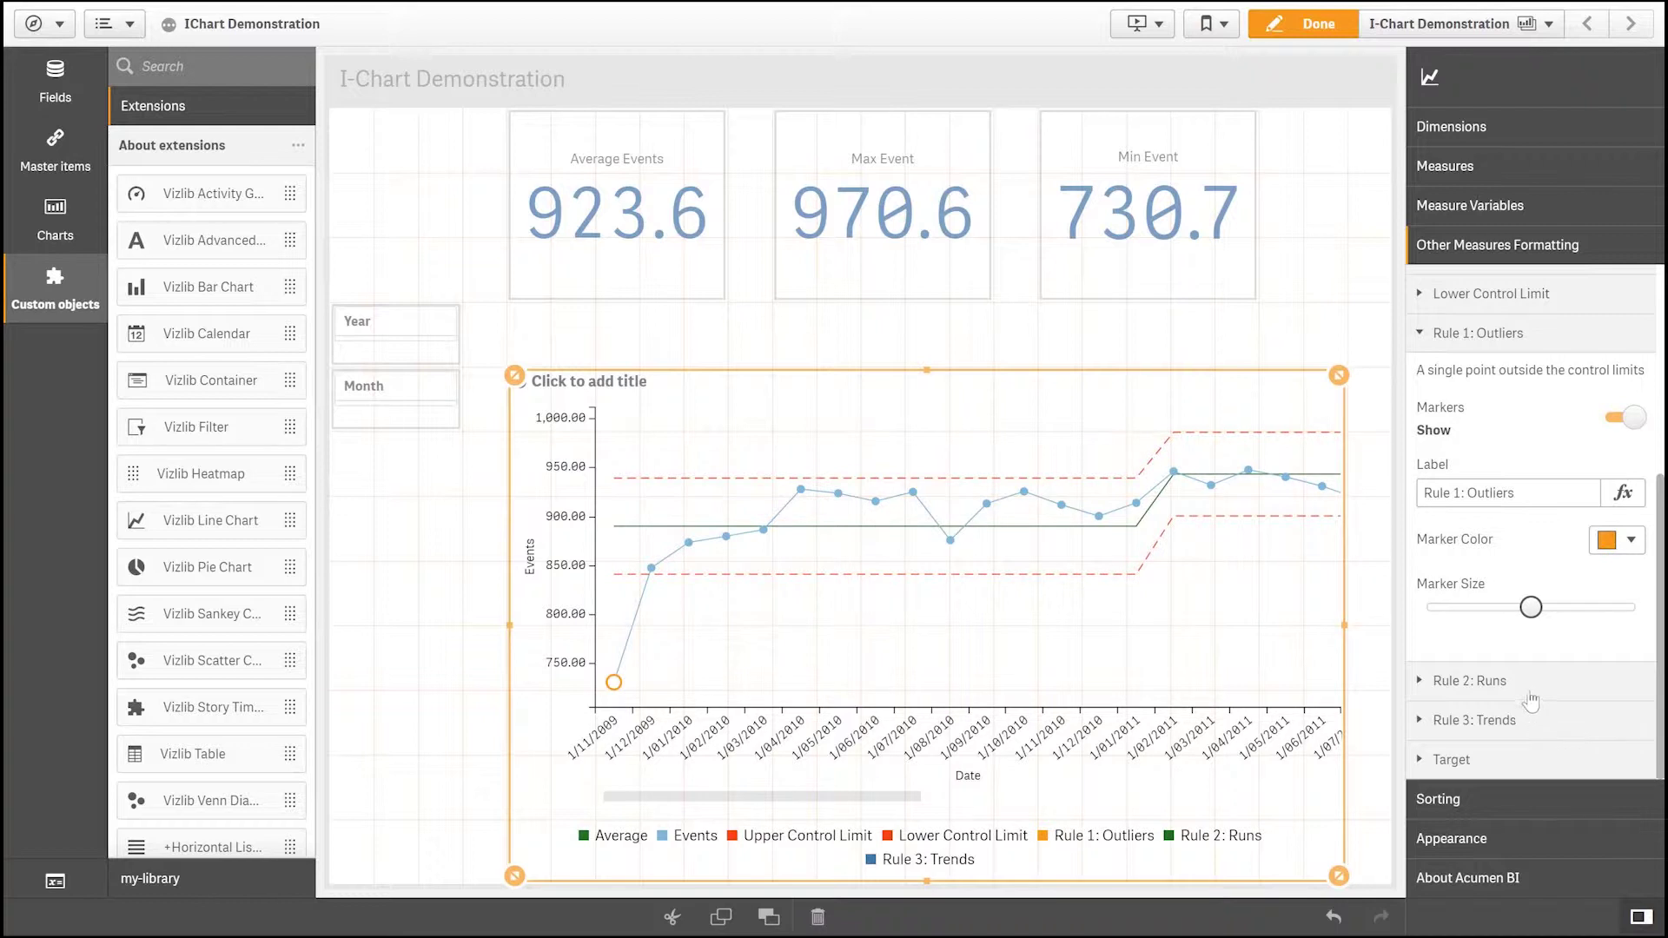
Show a target line on the chart and set its expression to 850.
click(1491, 762)
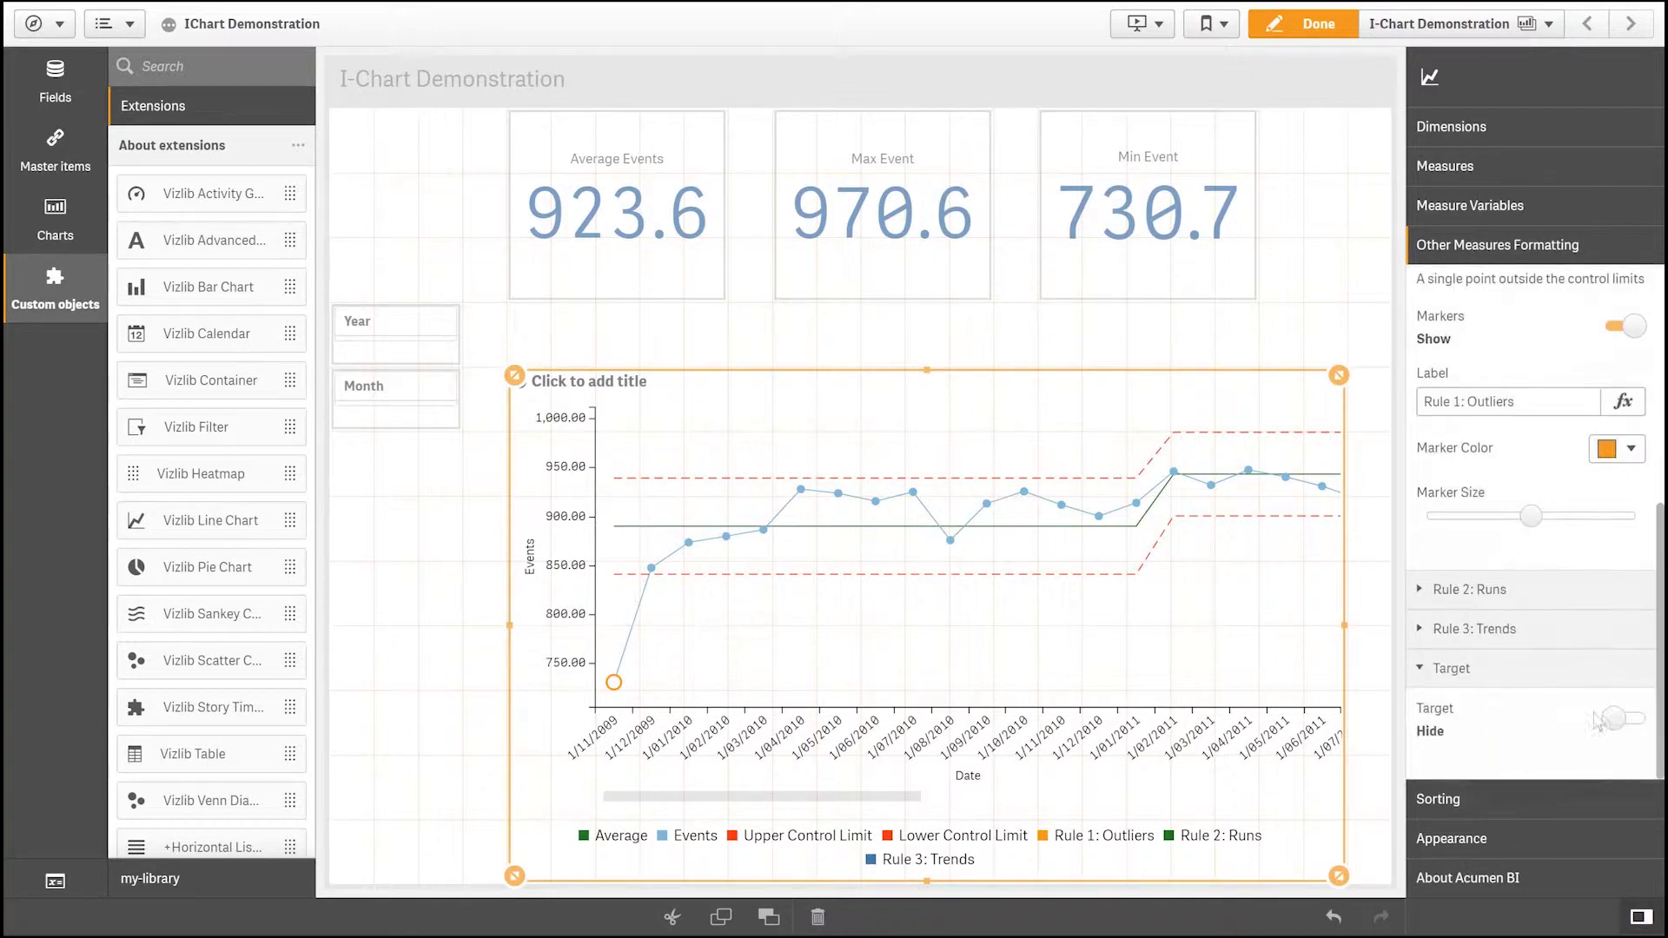
click(1612, 721)
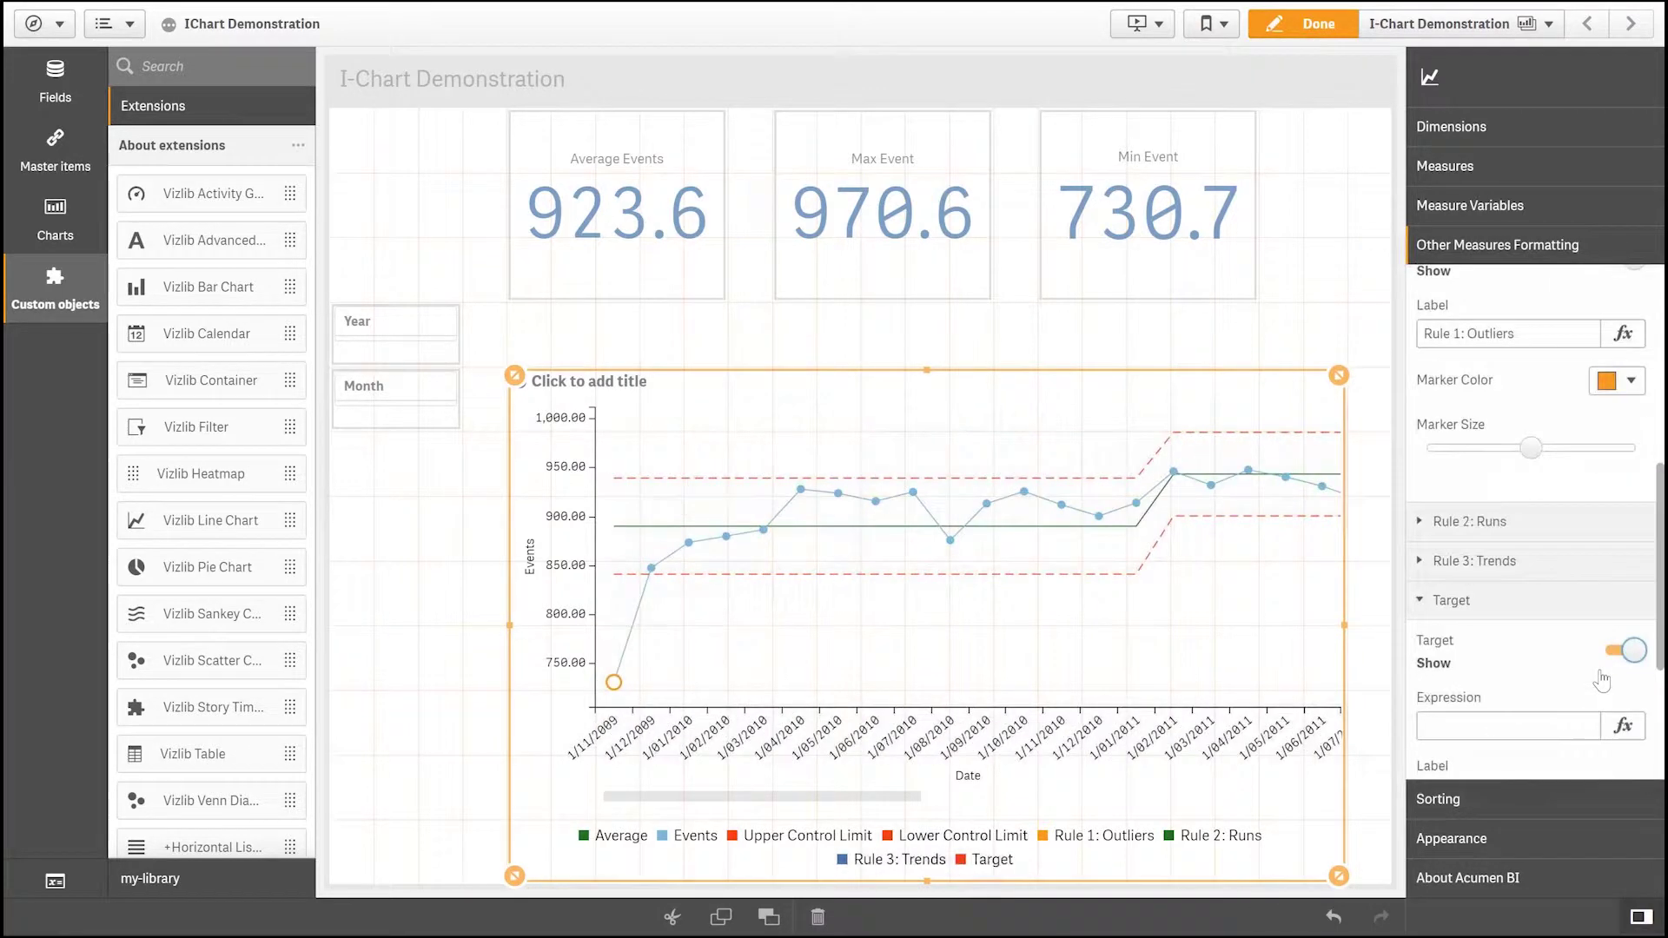
click(1509, 475)
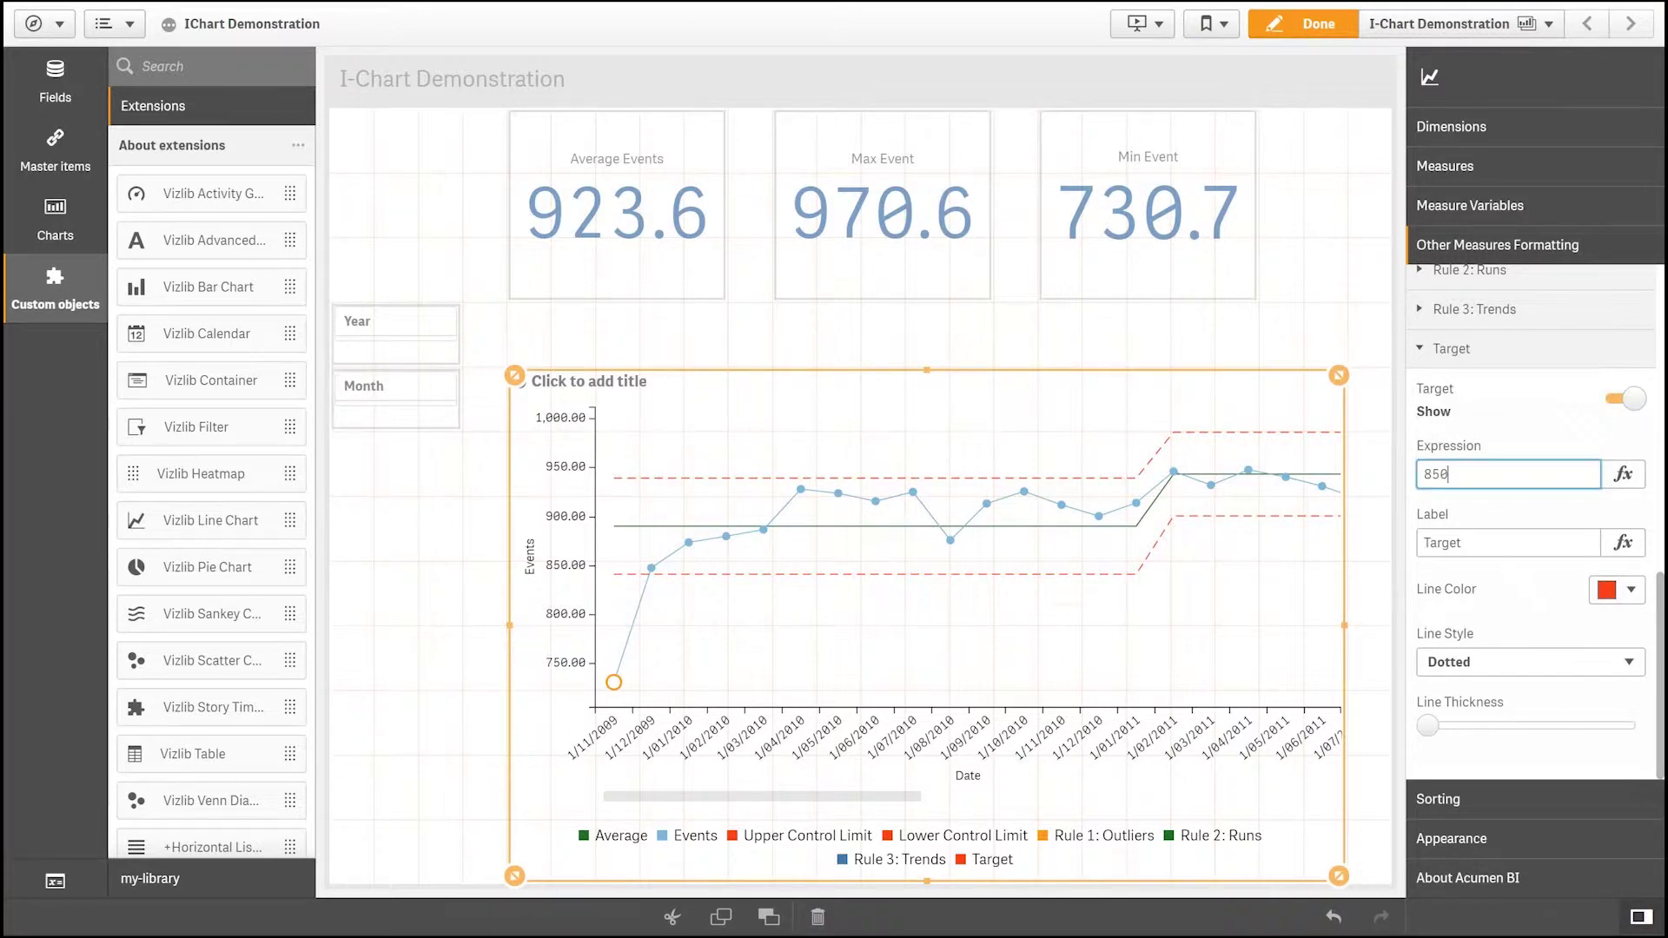
click(1509, 508)
Style the target line in dark grey #545352, dashed, with a thickness about halfway along the scale.
click(1631, 594)
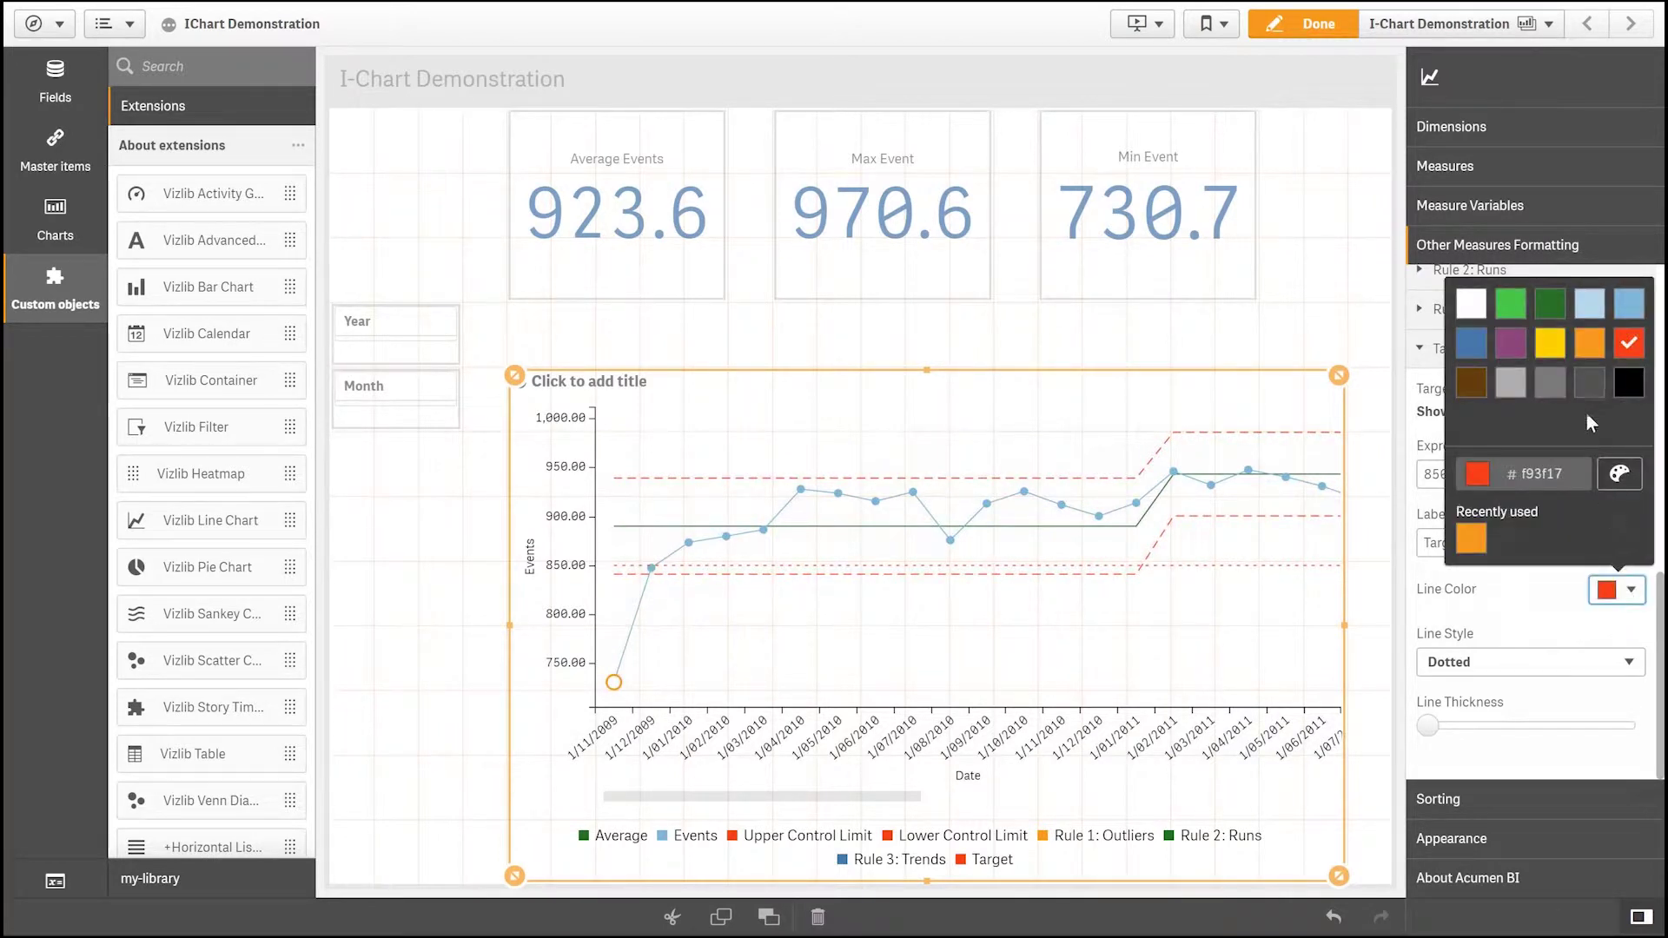
click(1590, 387)
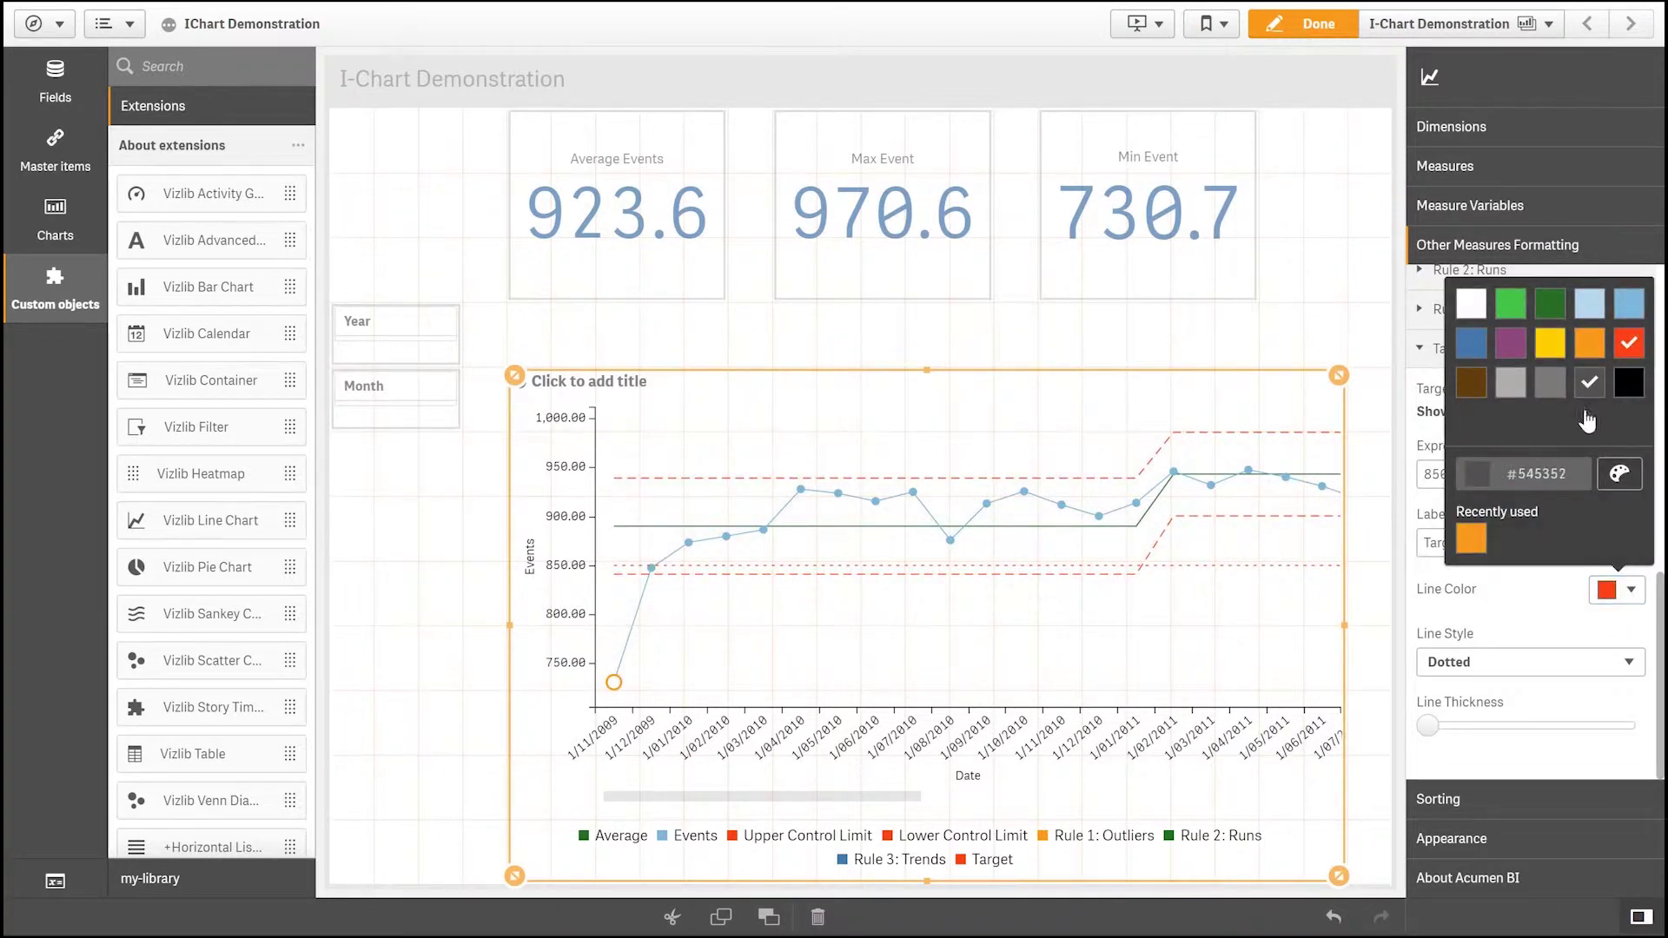
click(1589, 662)
click(1494, 725)
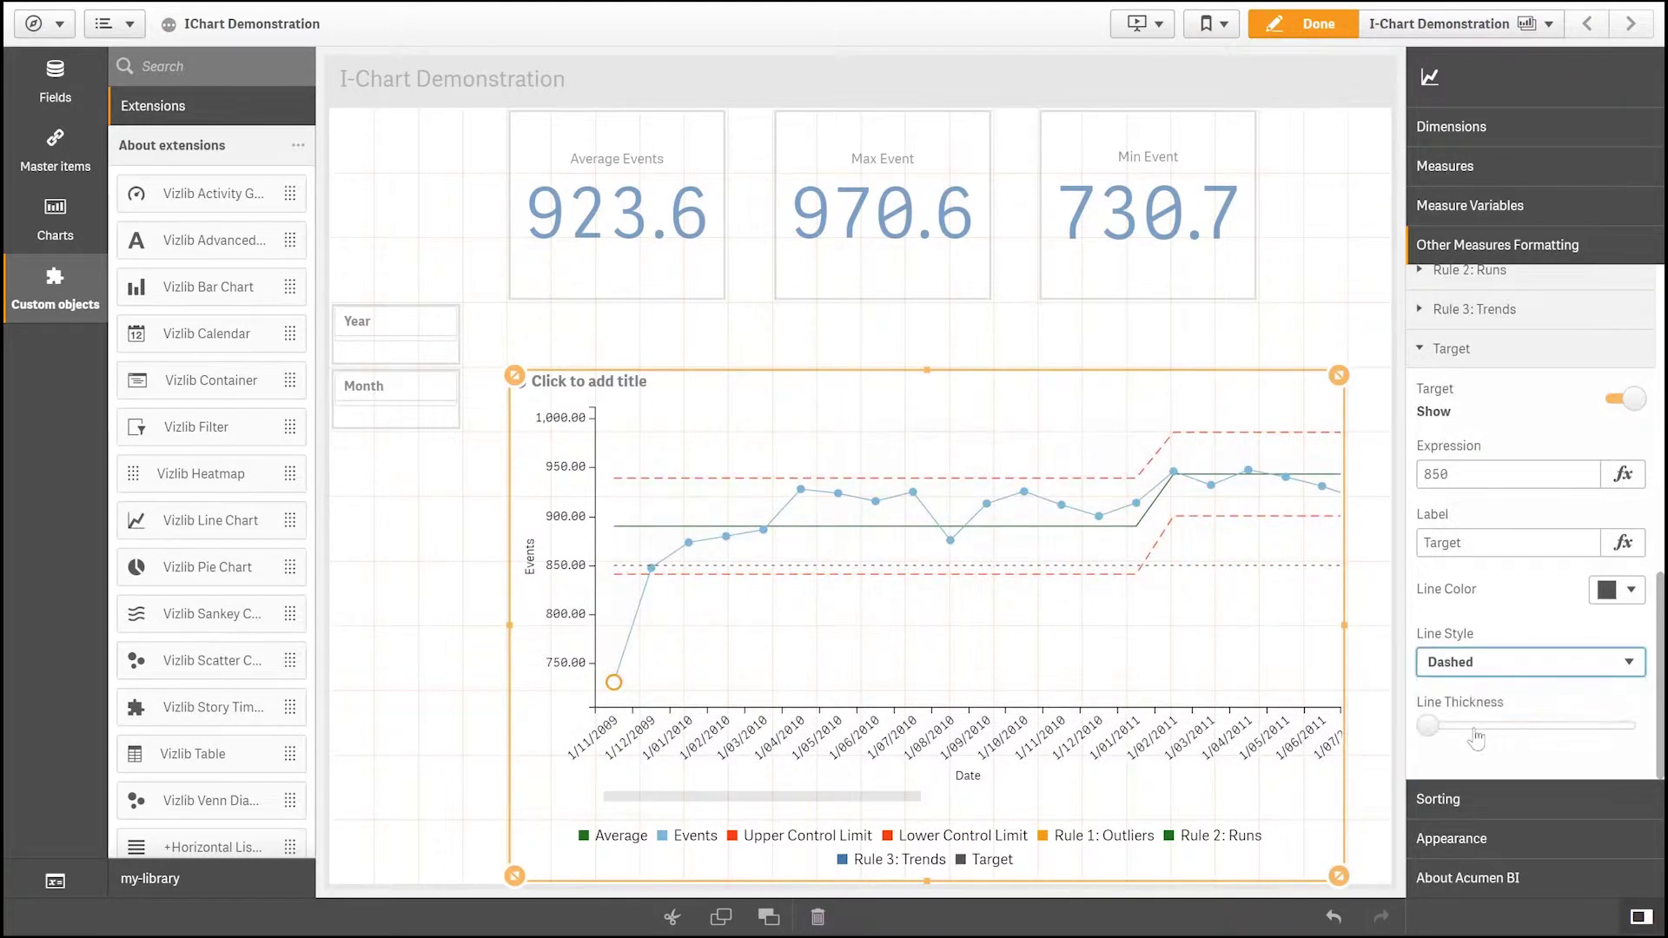
drag(1429, 728, 1534, 728)
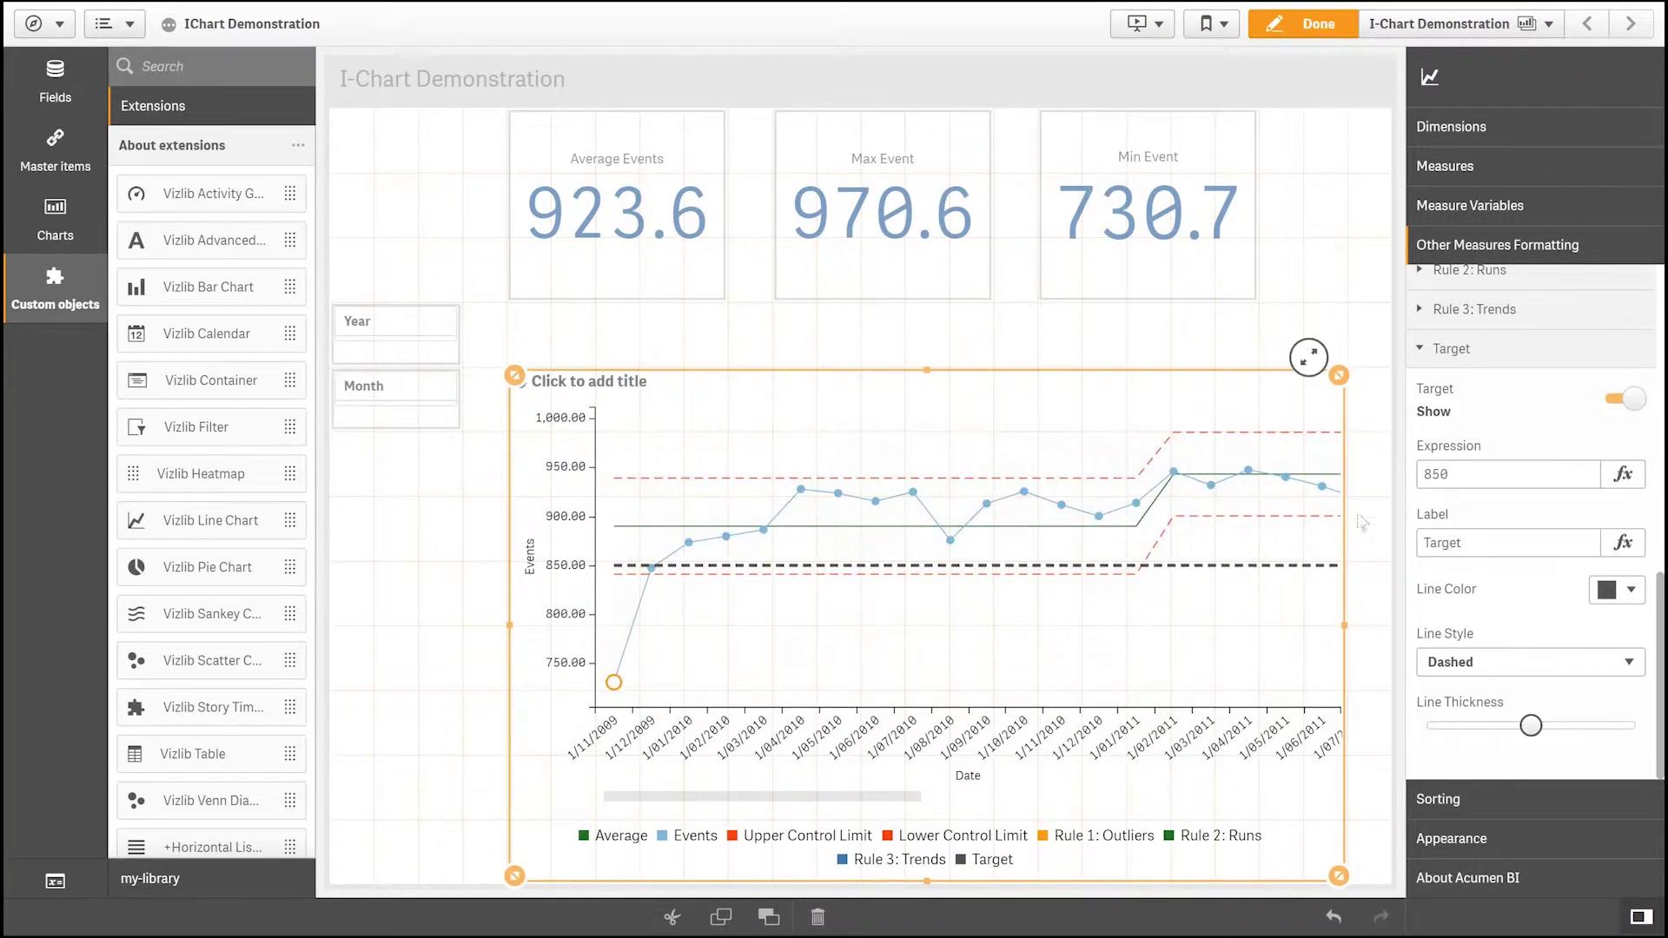
Set the measure variables' calculation method to Baseline with 10 baseline points.
click(1501, 351)
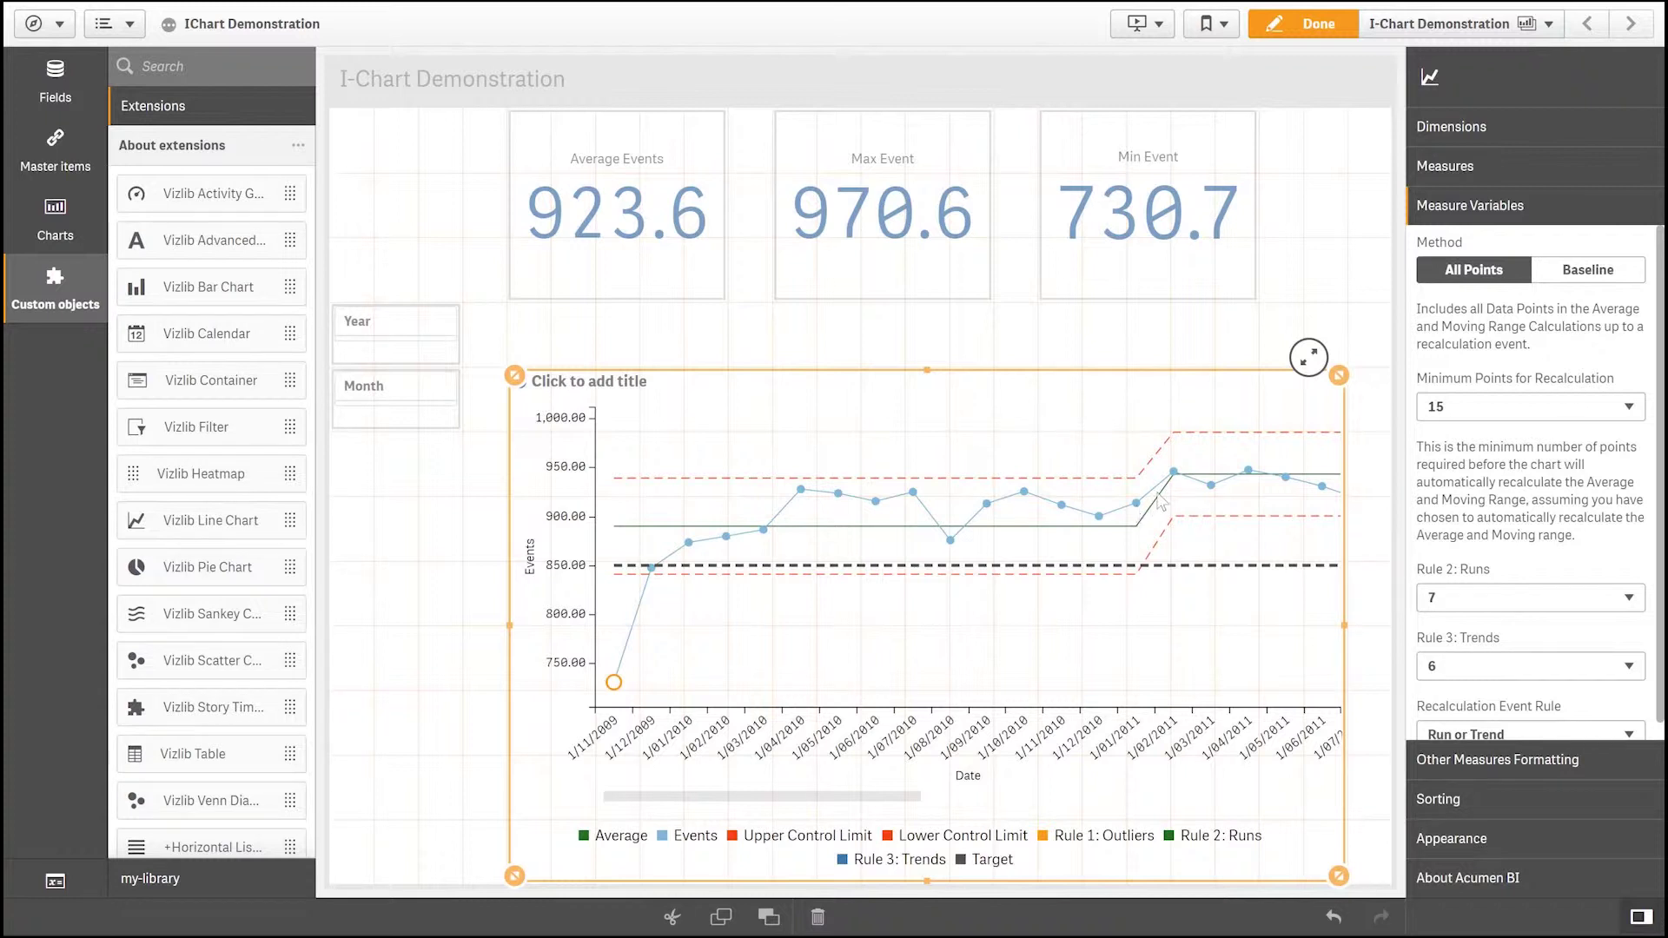
click(1601, 273)
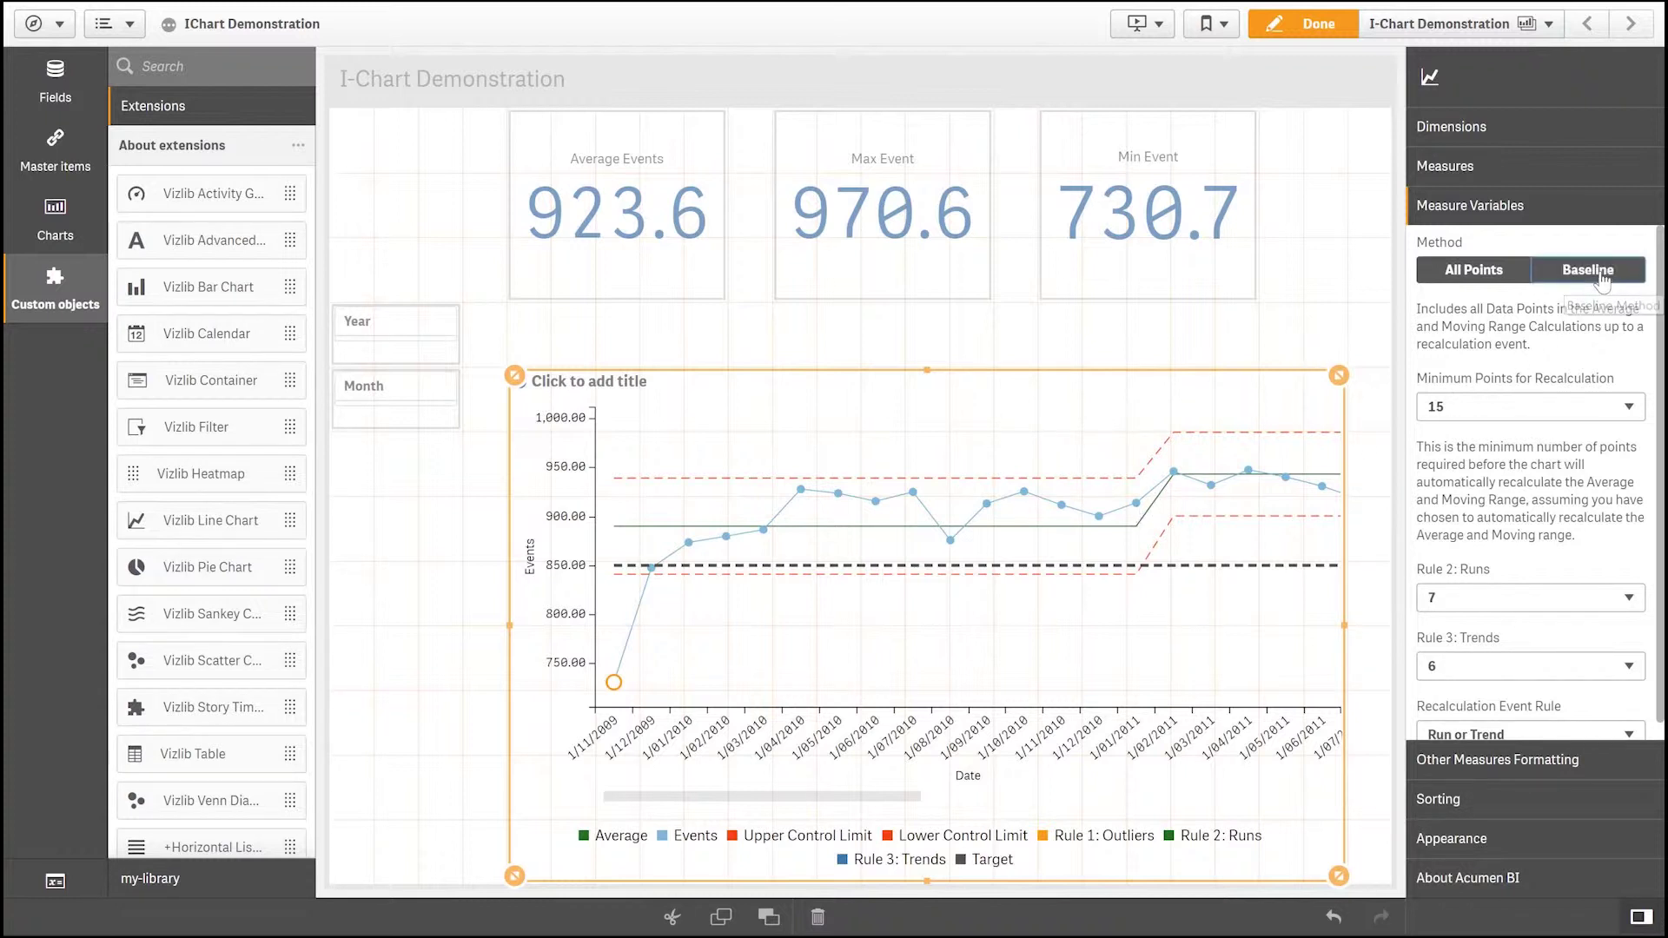
click(1529, 408)
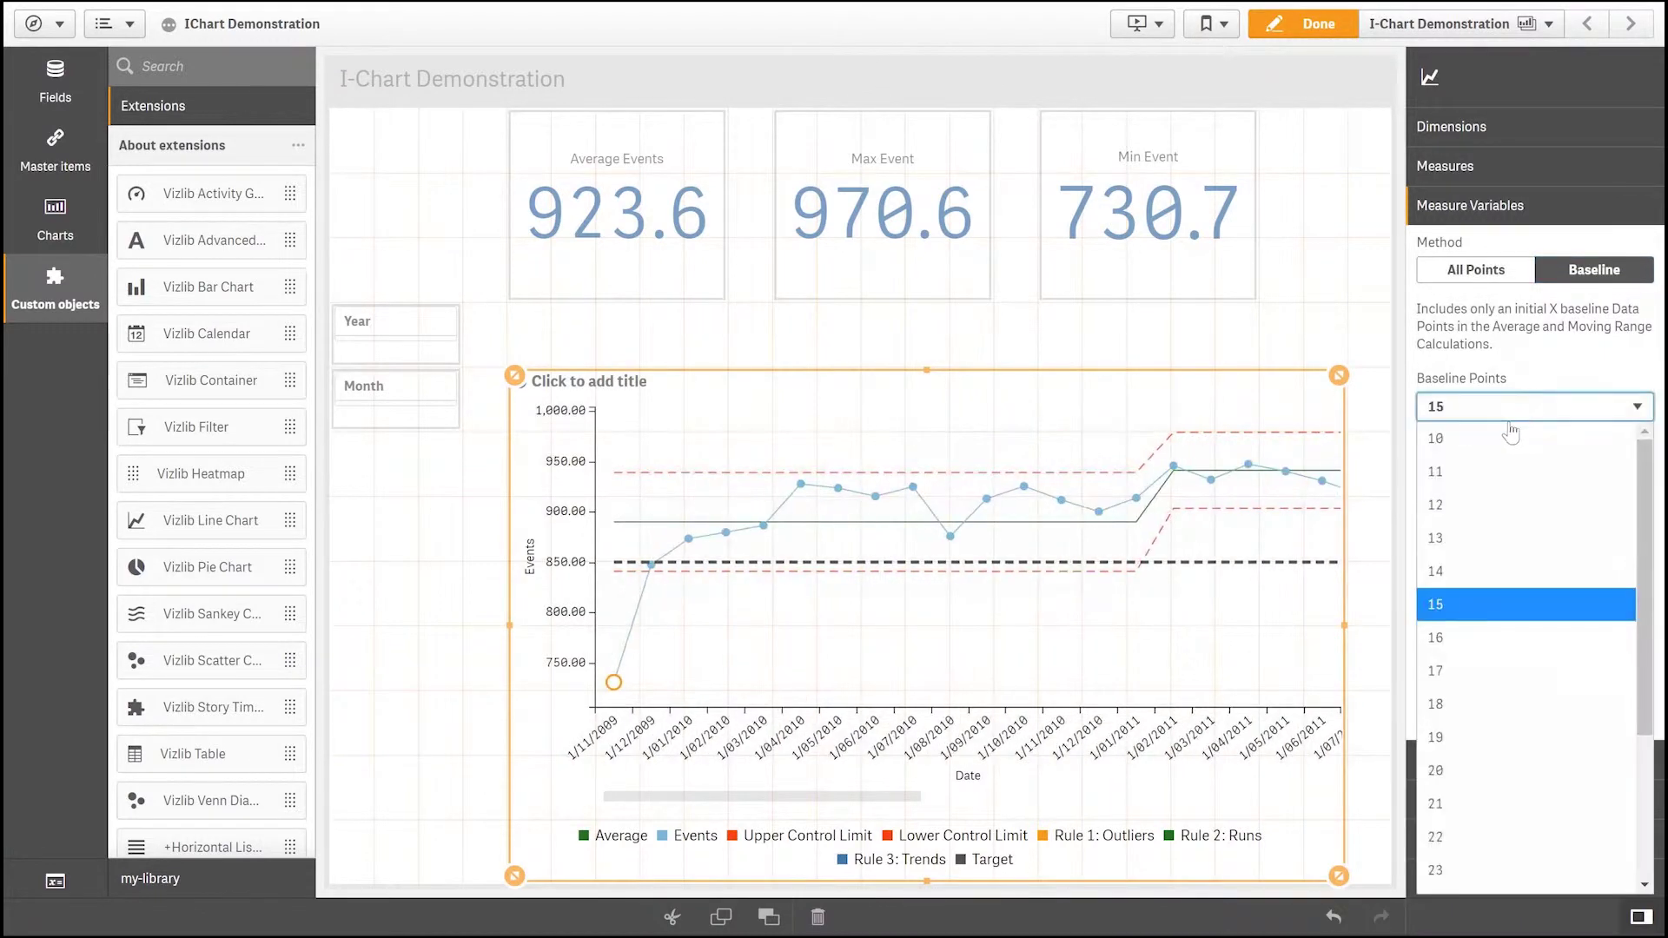
click(1500, 434)
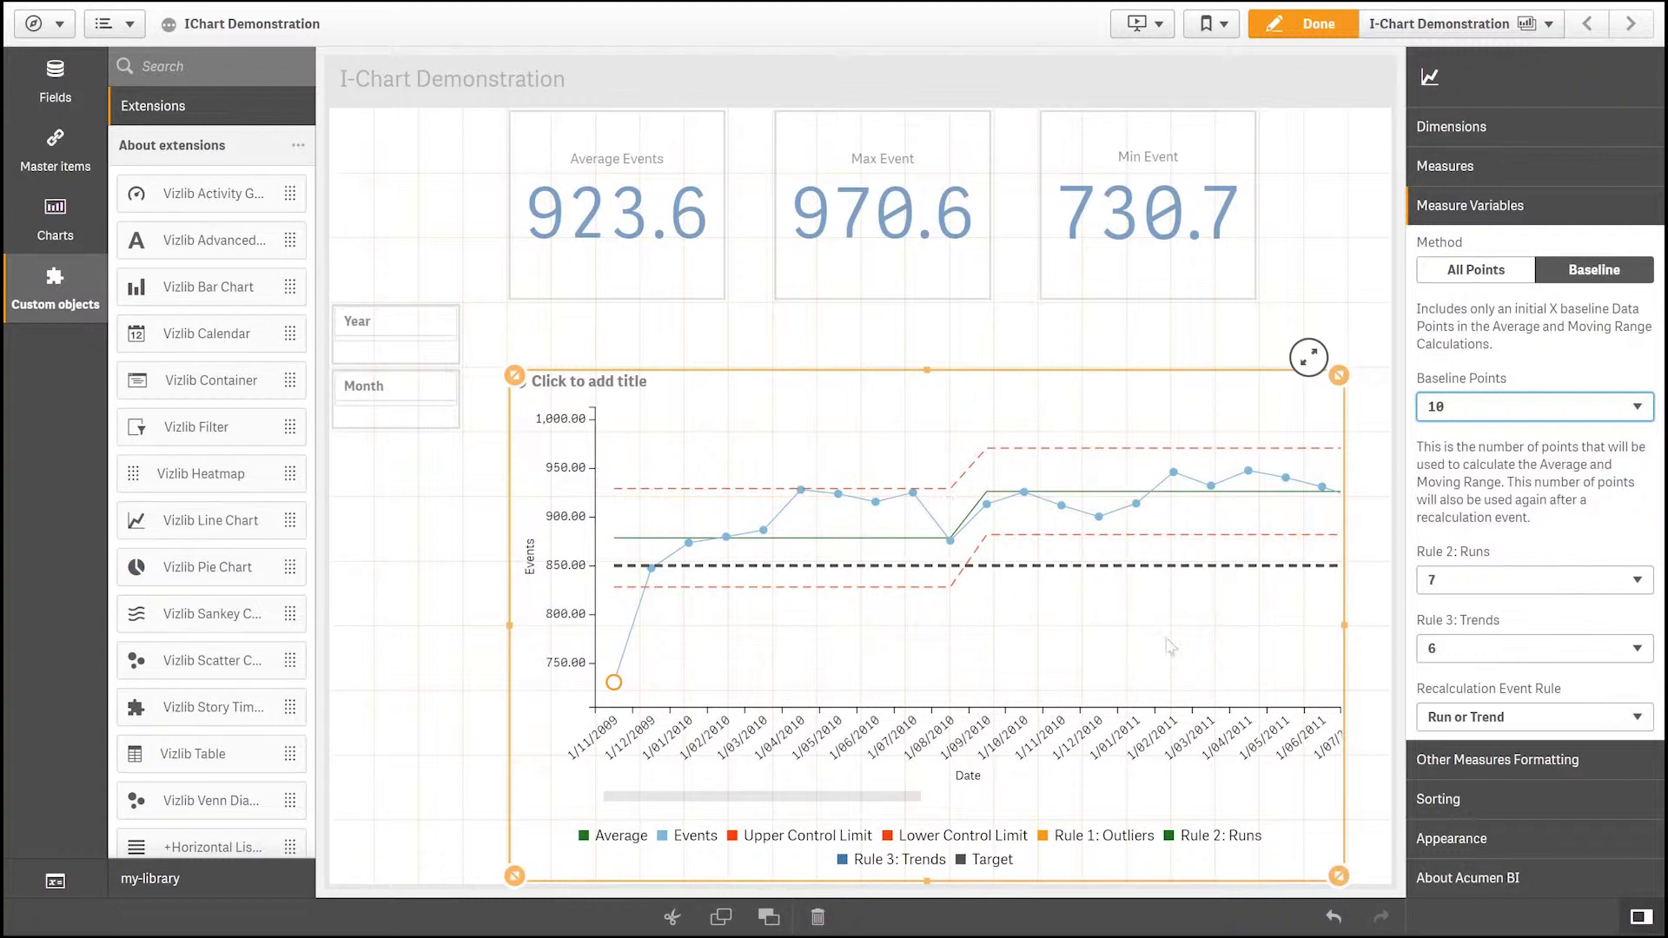
Set the recalculation event rule to No Recalculation Event and switch the calculation method to All Points.
click(1452, 720)
click(1477, 552)
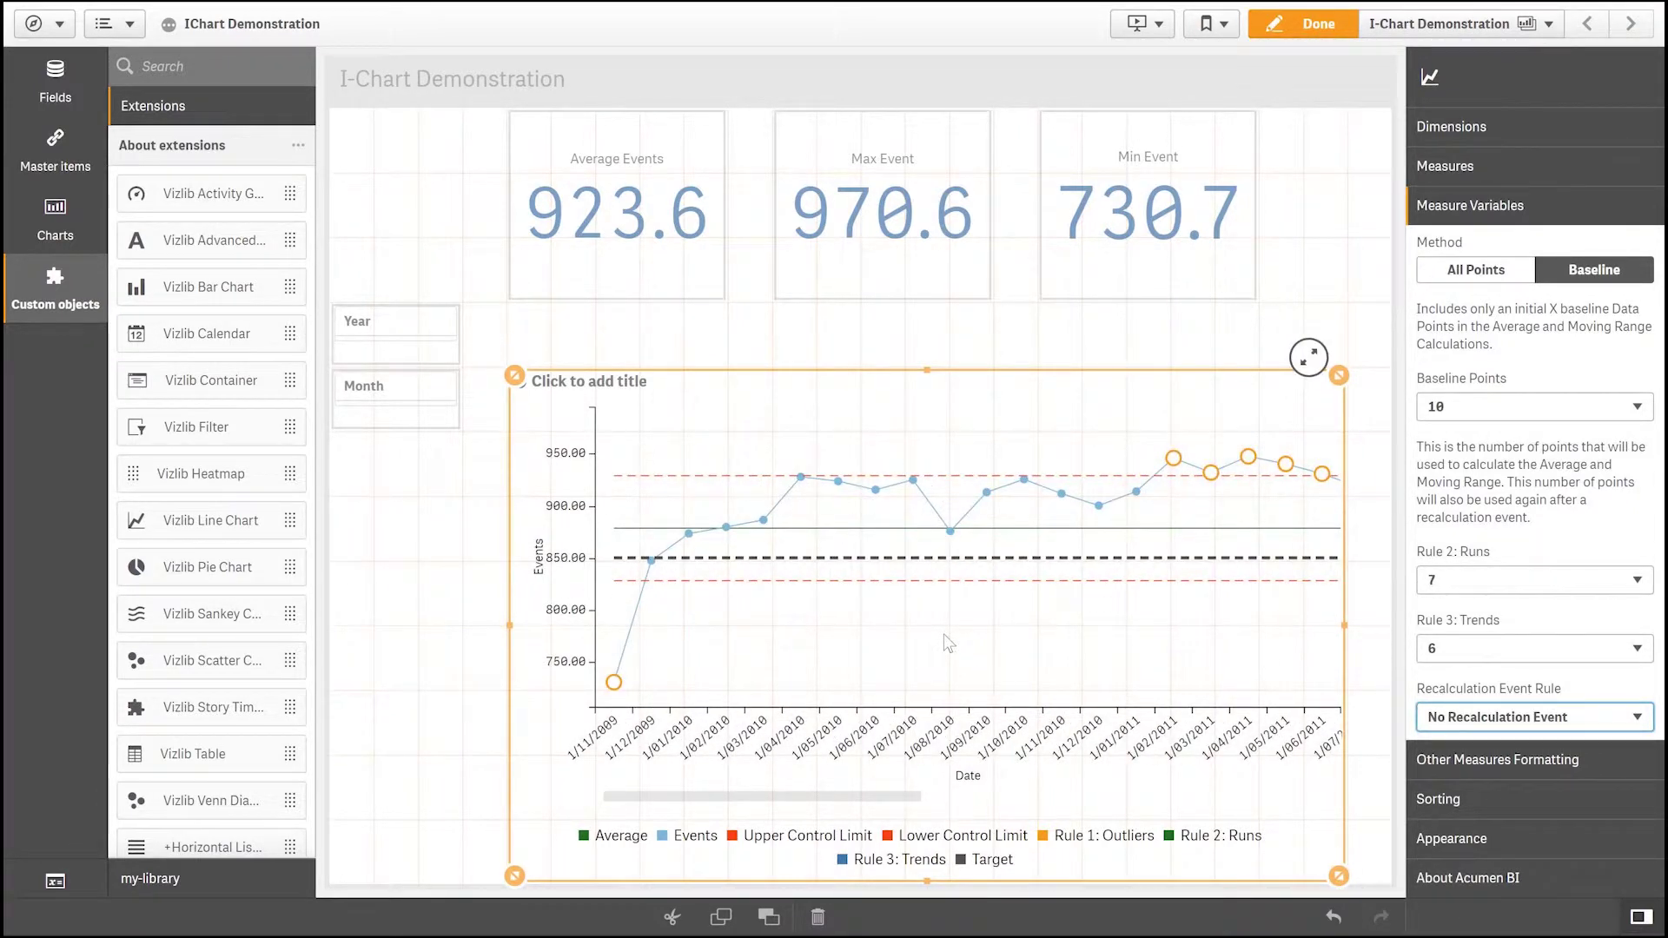
click(1487, 271)
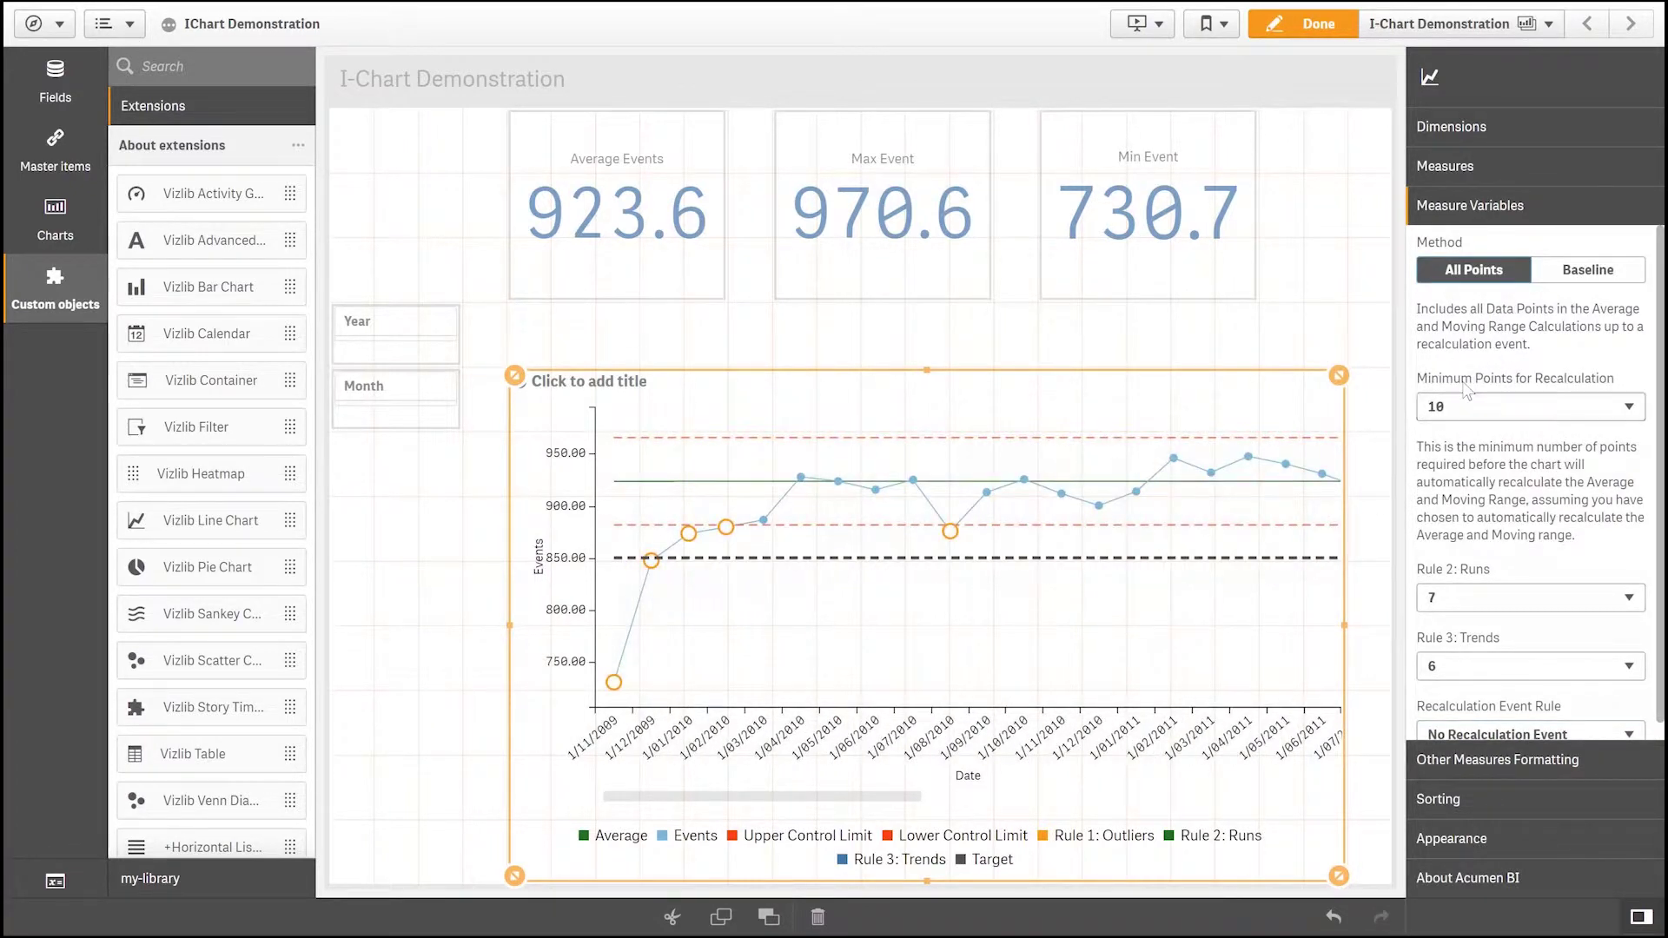
Set the recalculation event rule to Run or Trend and the minimum points for recalculation to 20.
click(1569, 738)
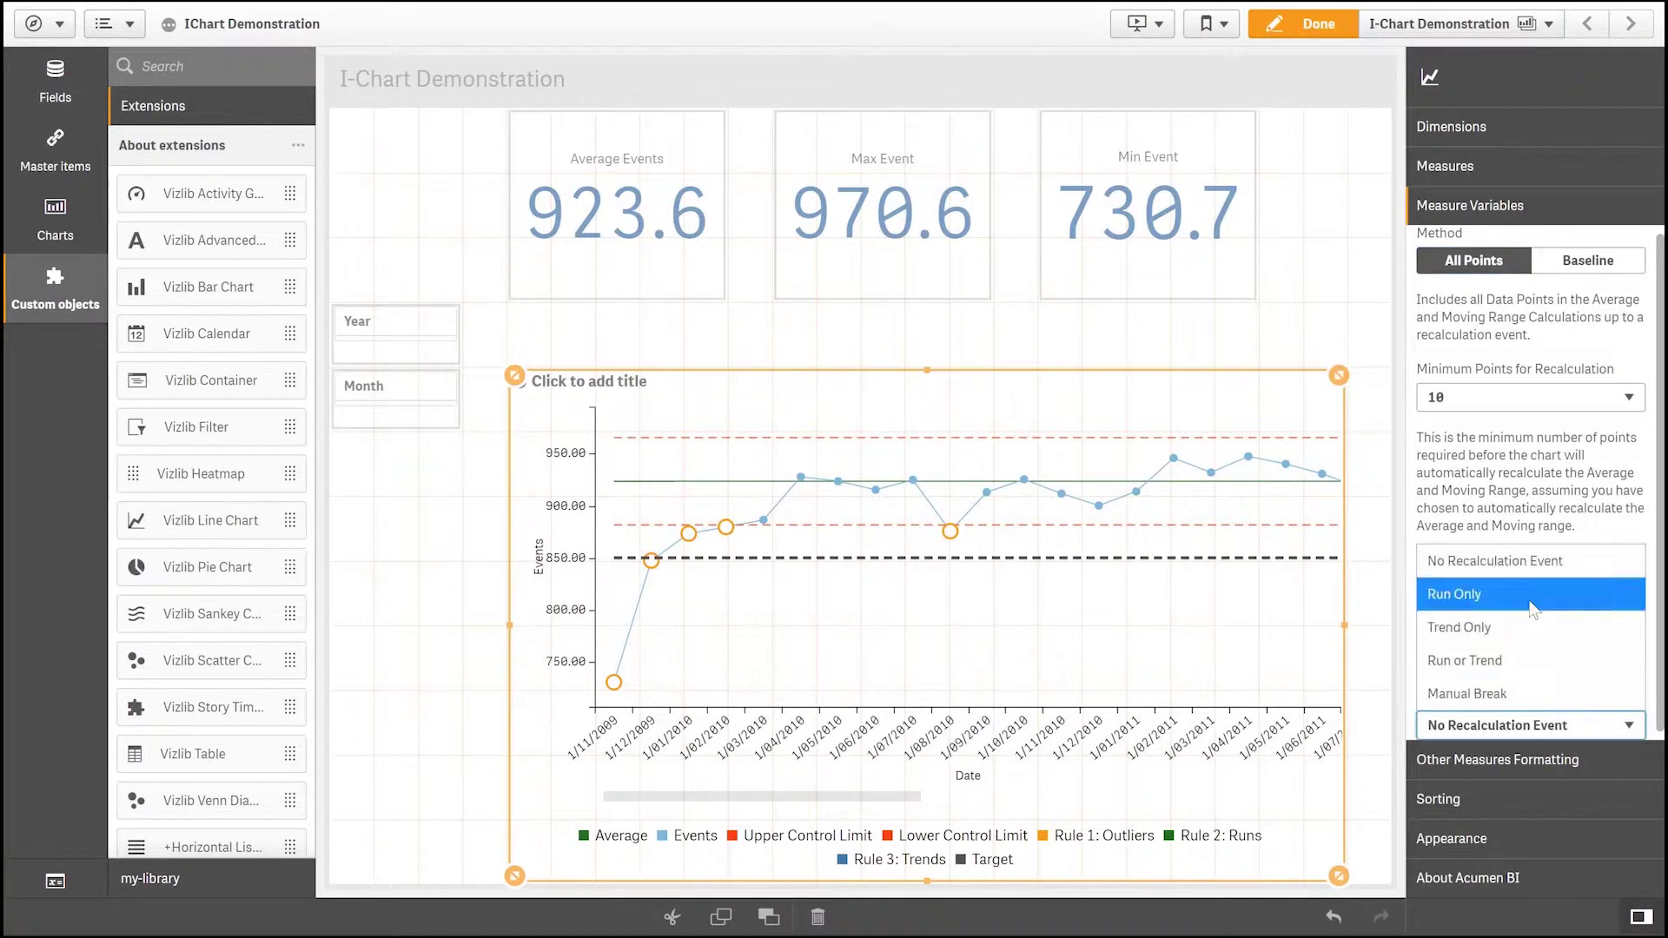
click(1524, 657)
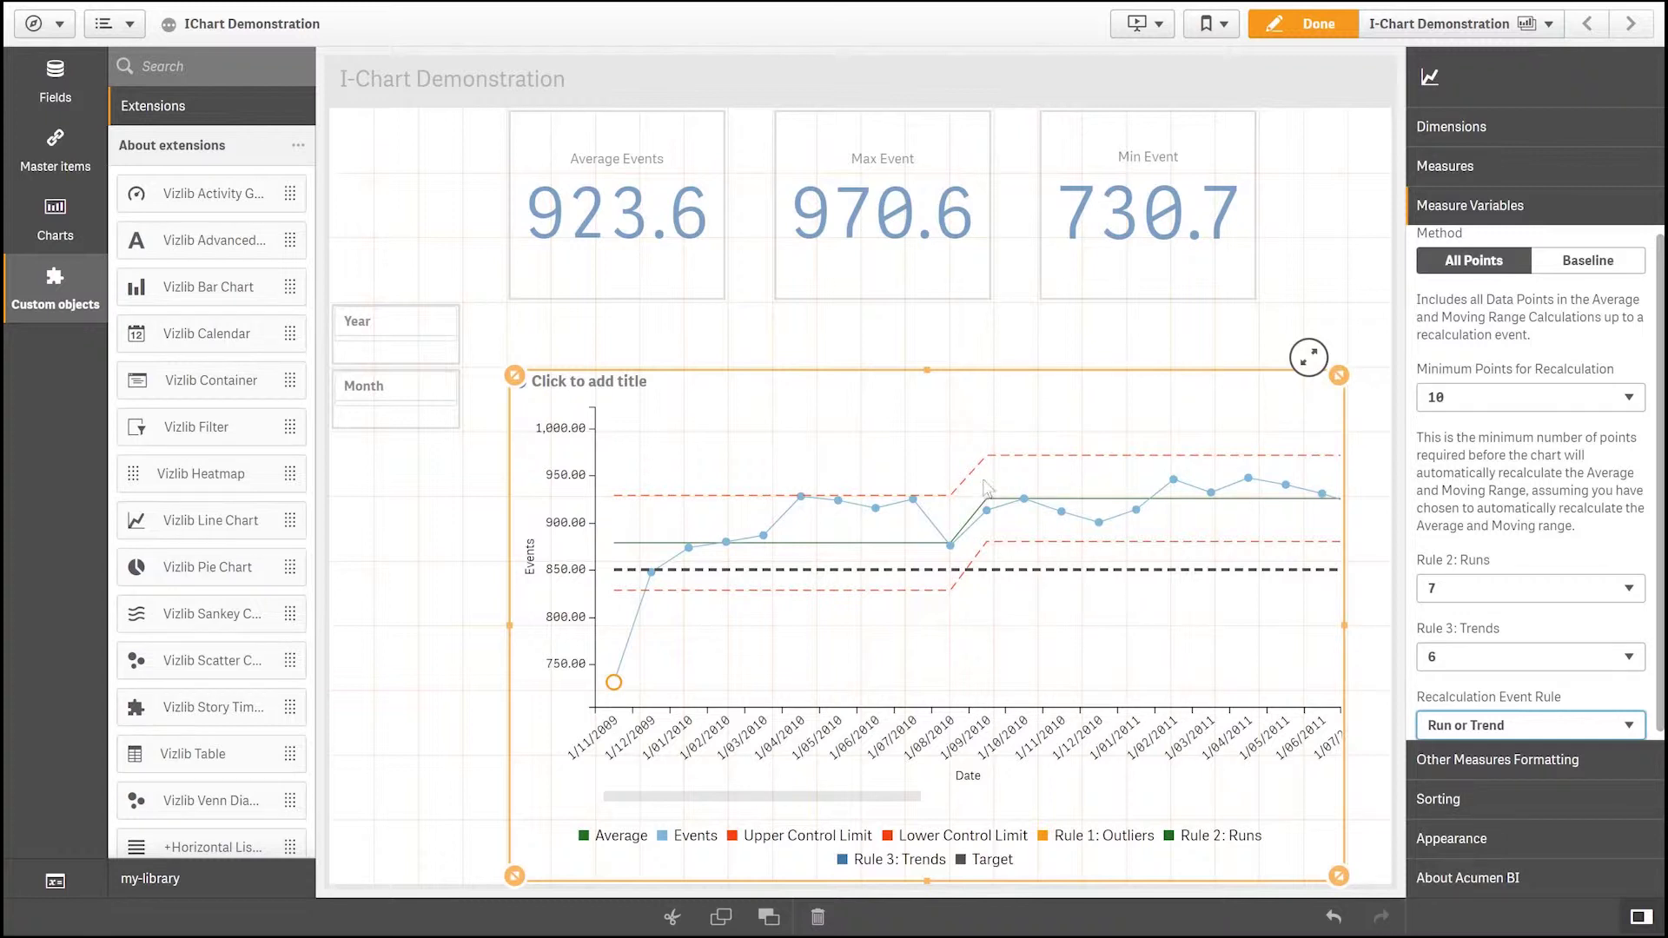
click(1477, 405)
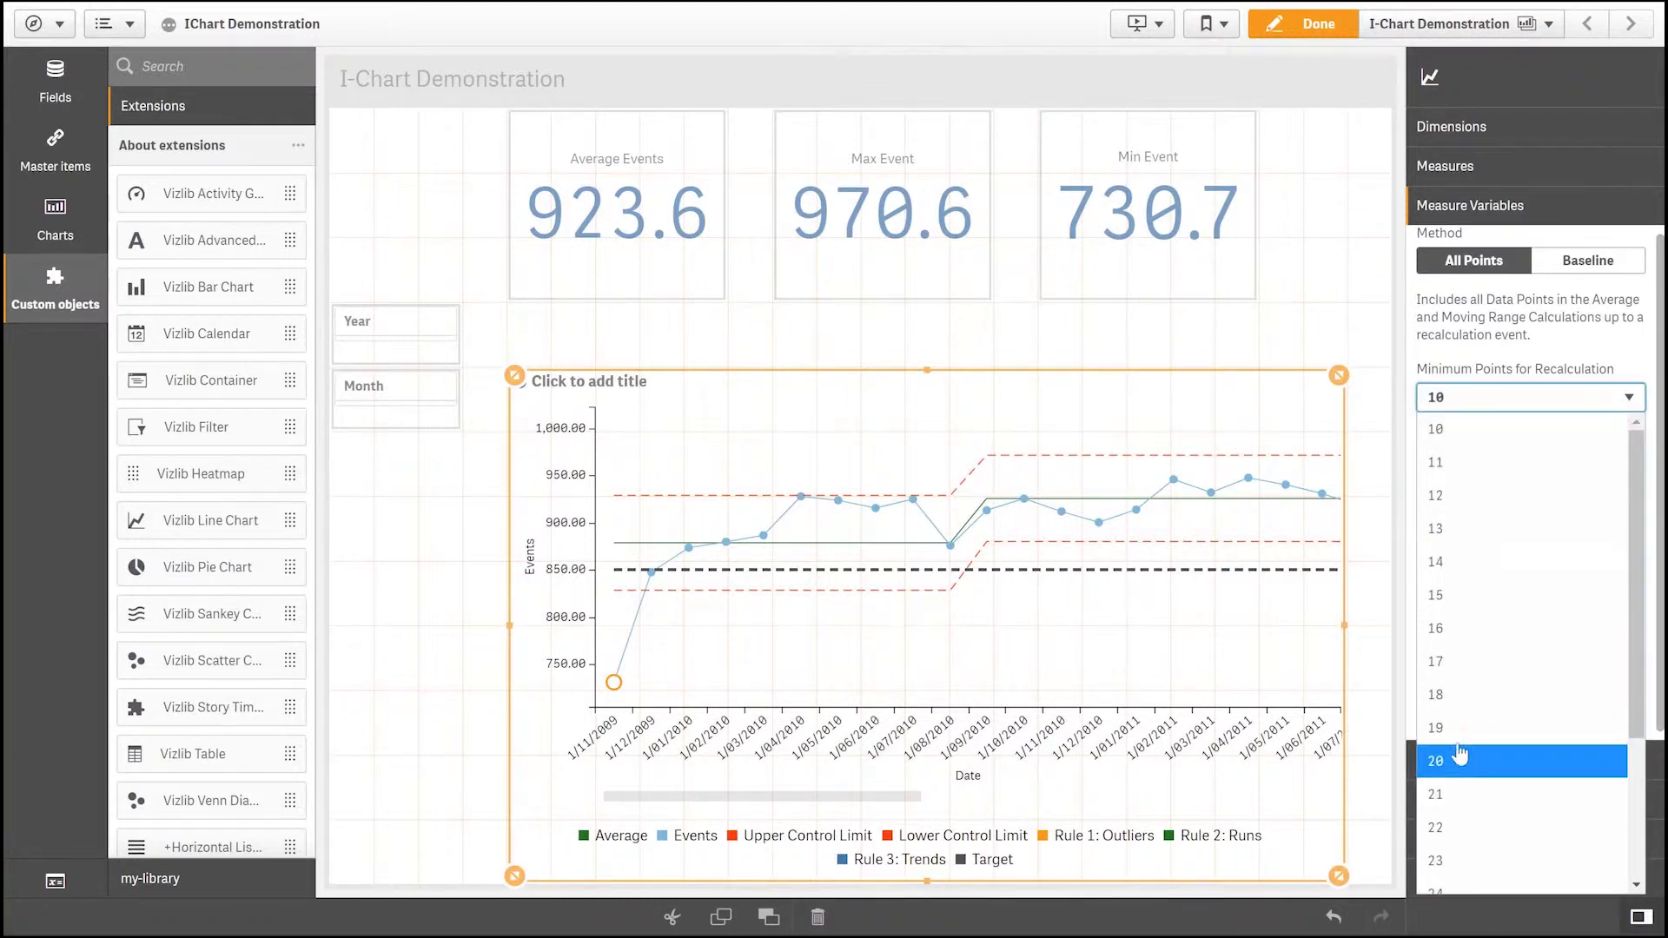
click(1468, 757)
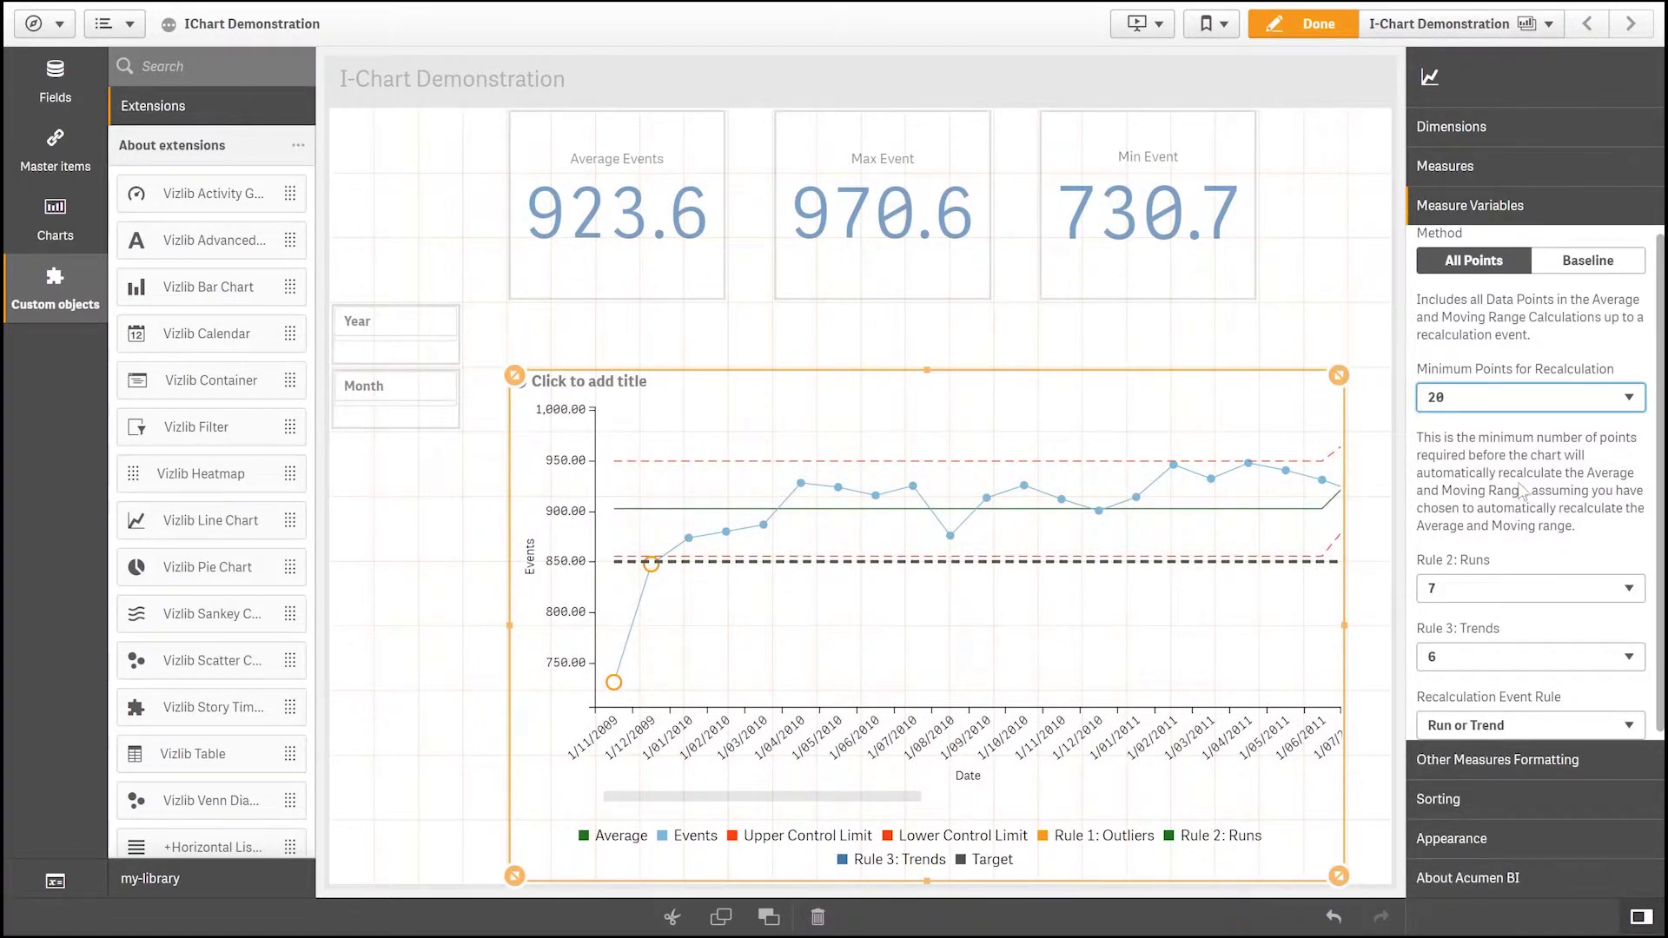
scroll(1520, 492, down, 1)
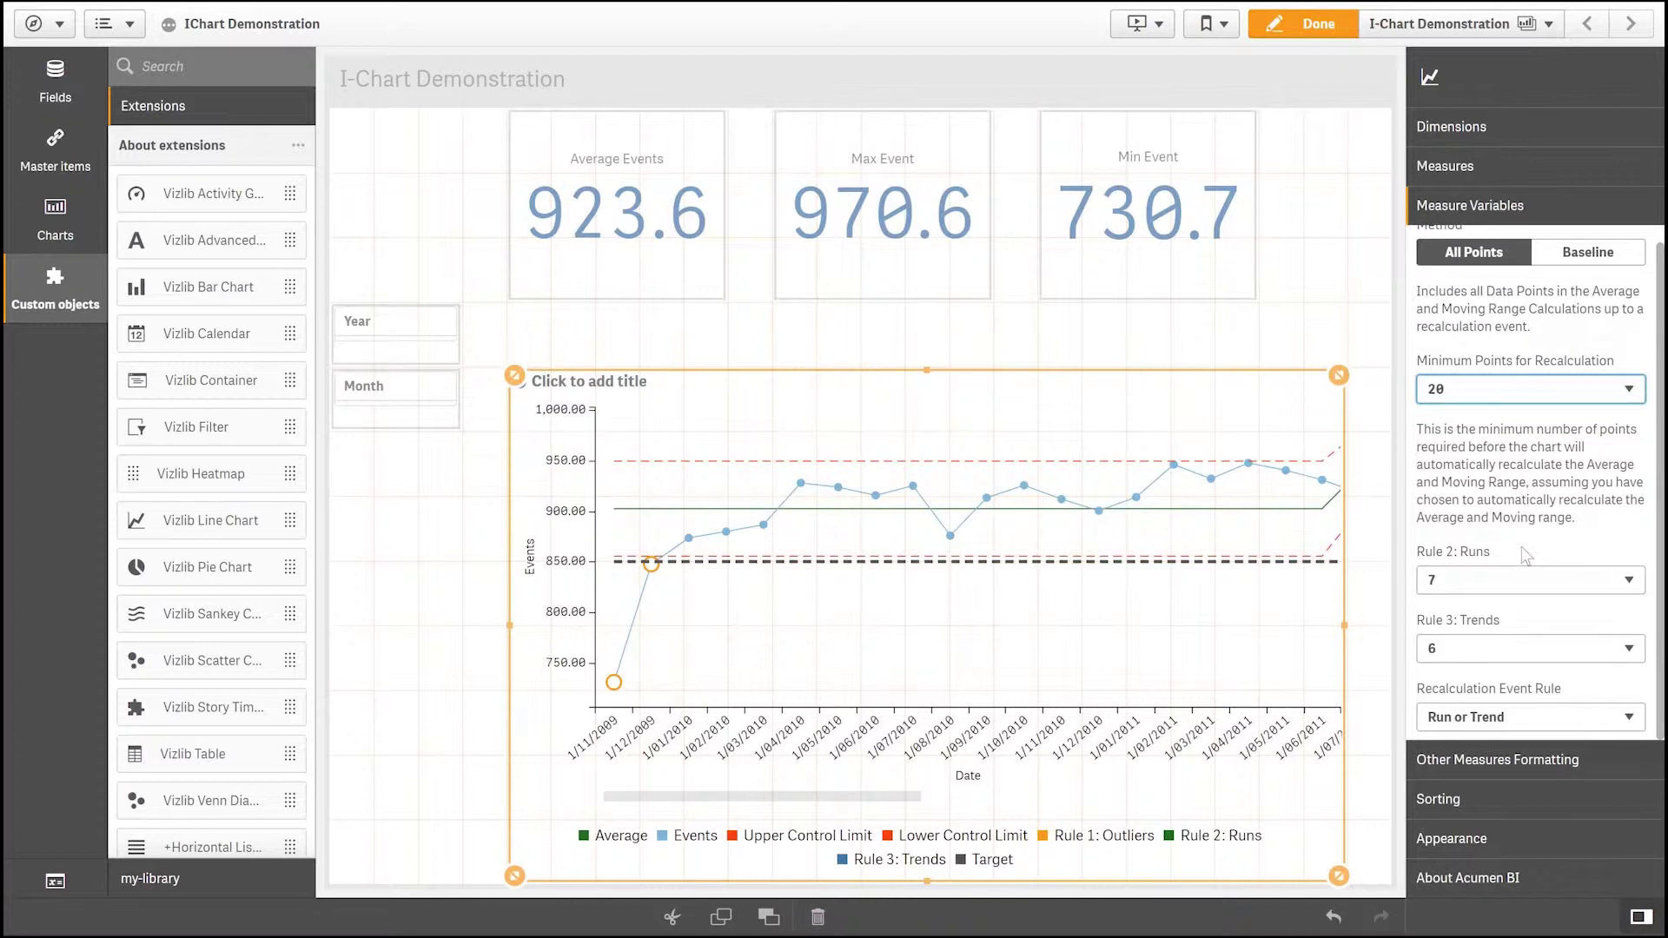
Review the available point counts for Rule 2: Runs and Rule 3: Trends without changing either setting.
click(1508, 592)
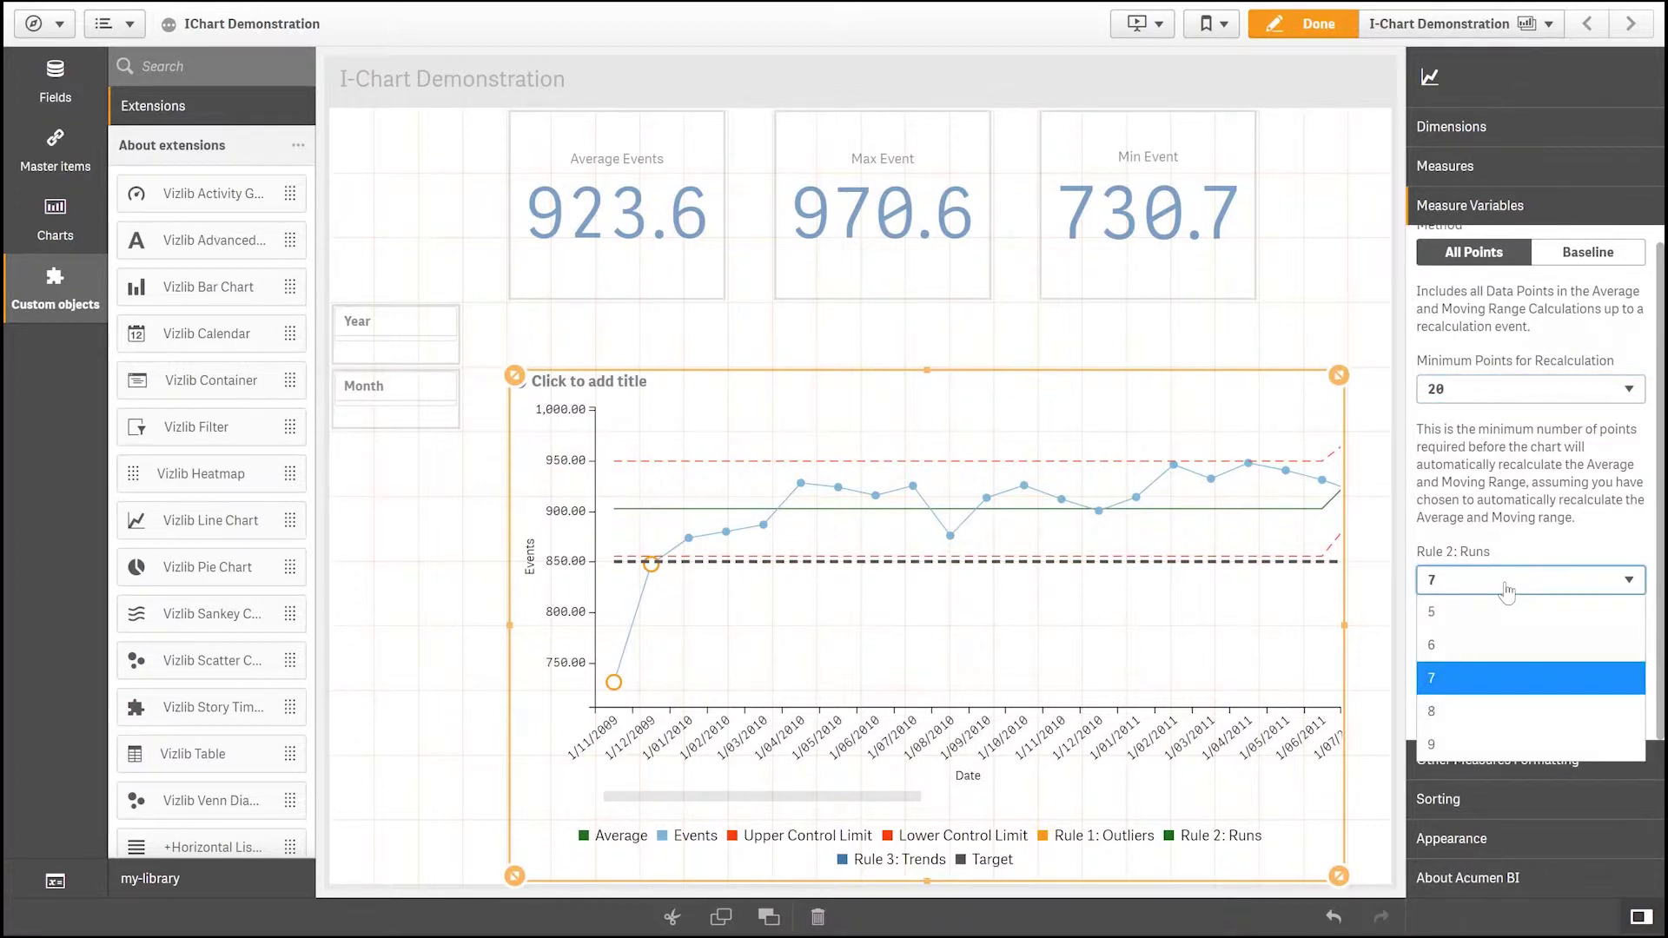
click(1508, 591)
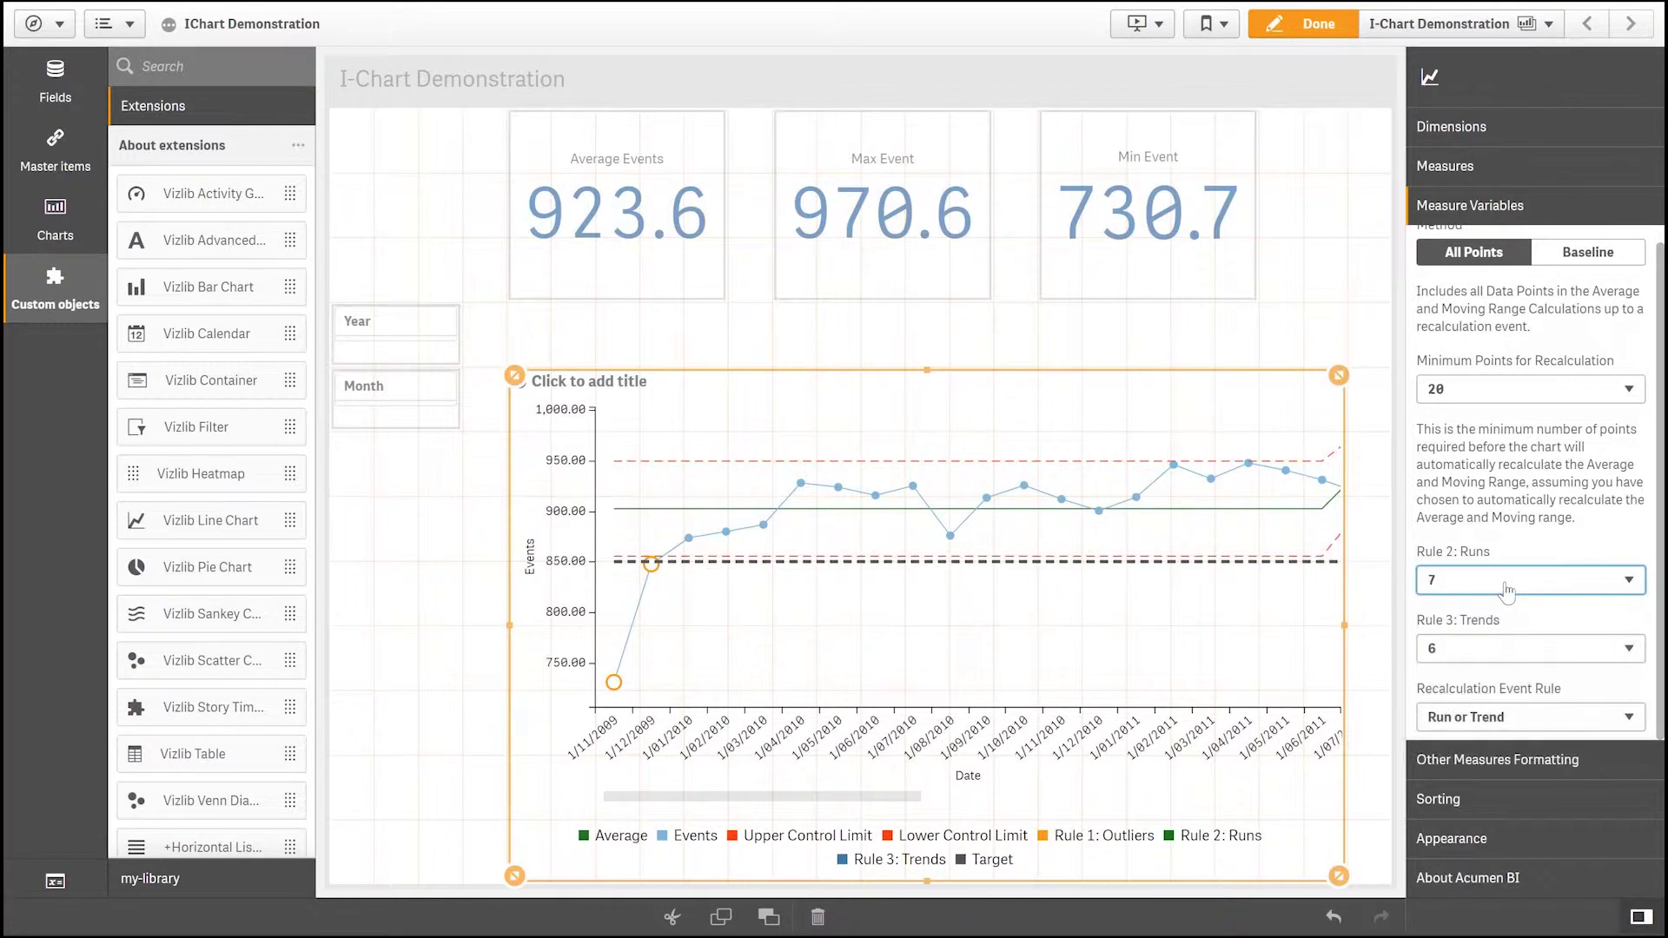
click(1512, 661)
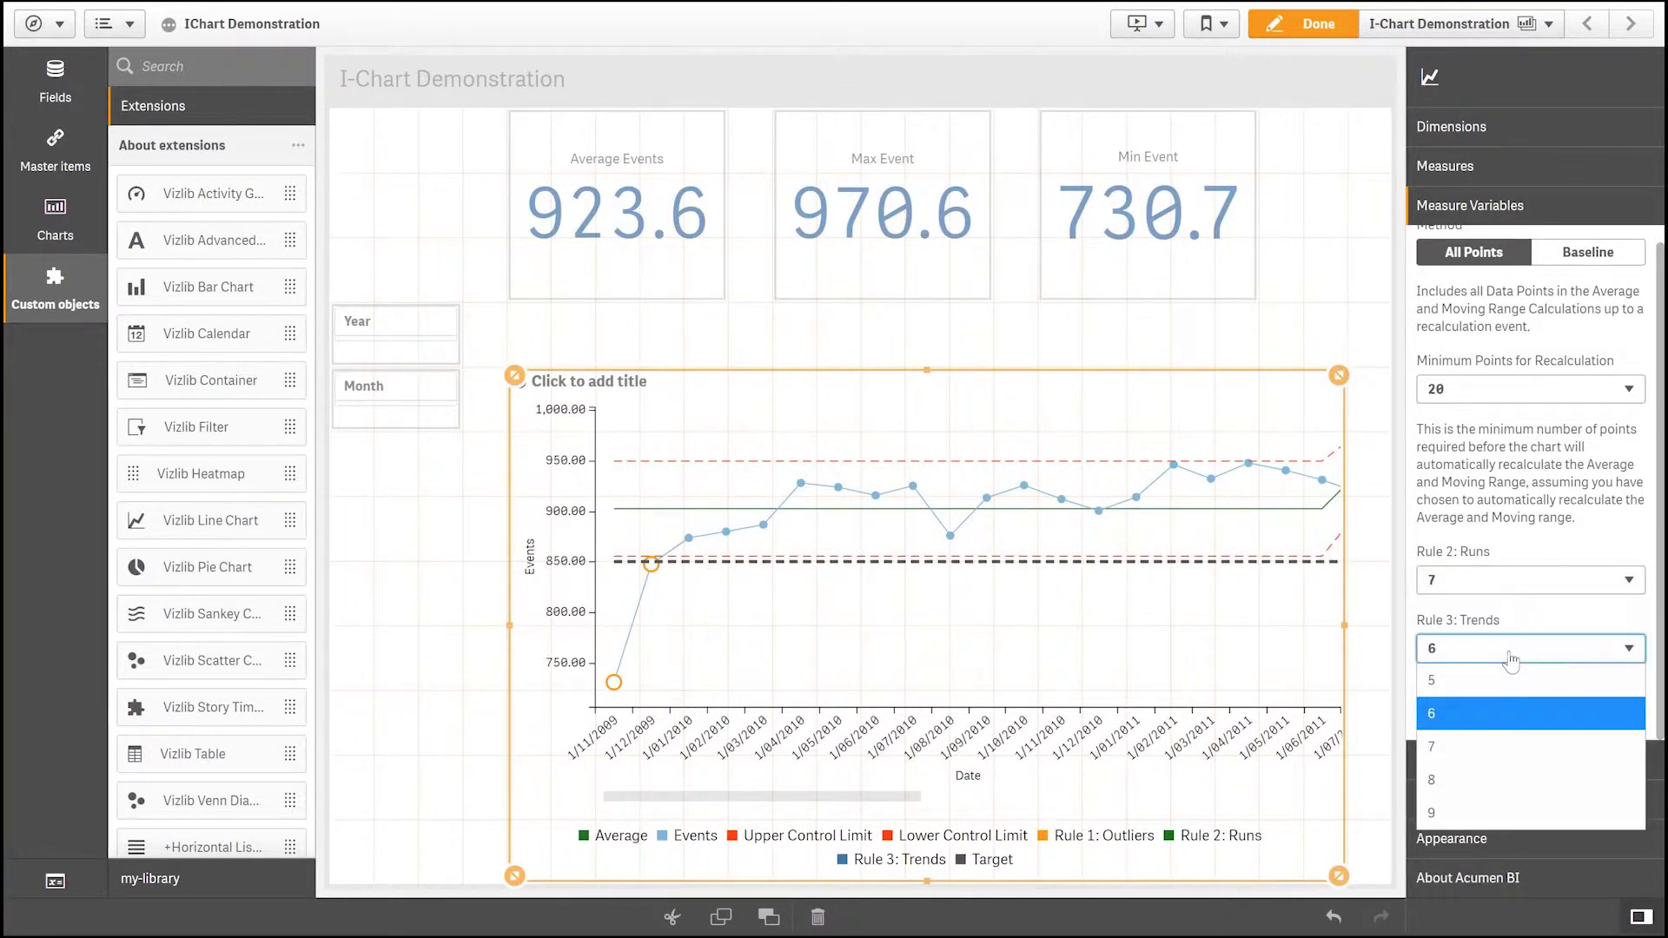
click(1512, 660)
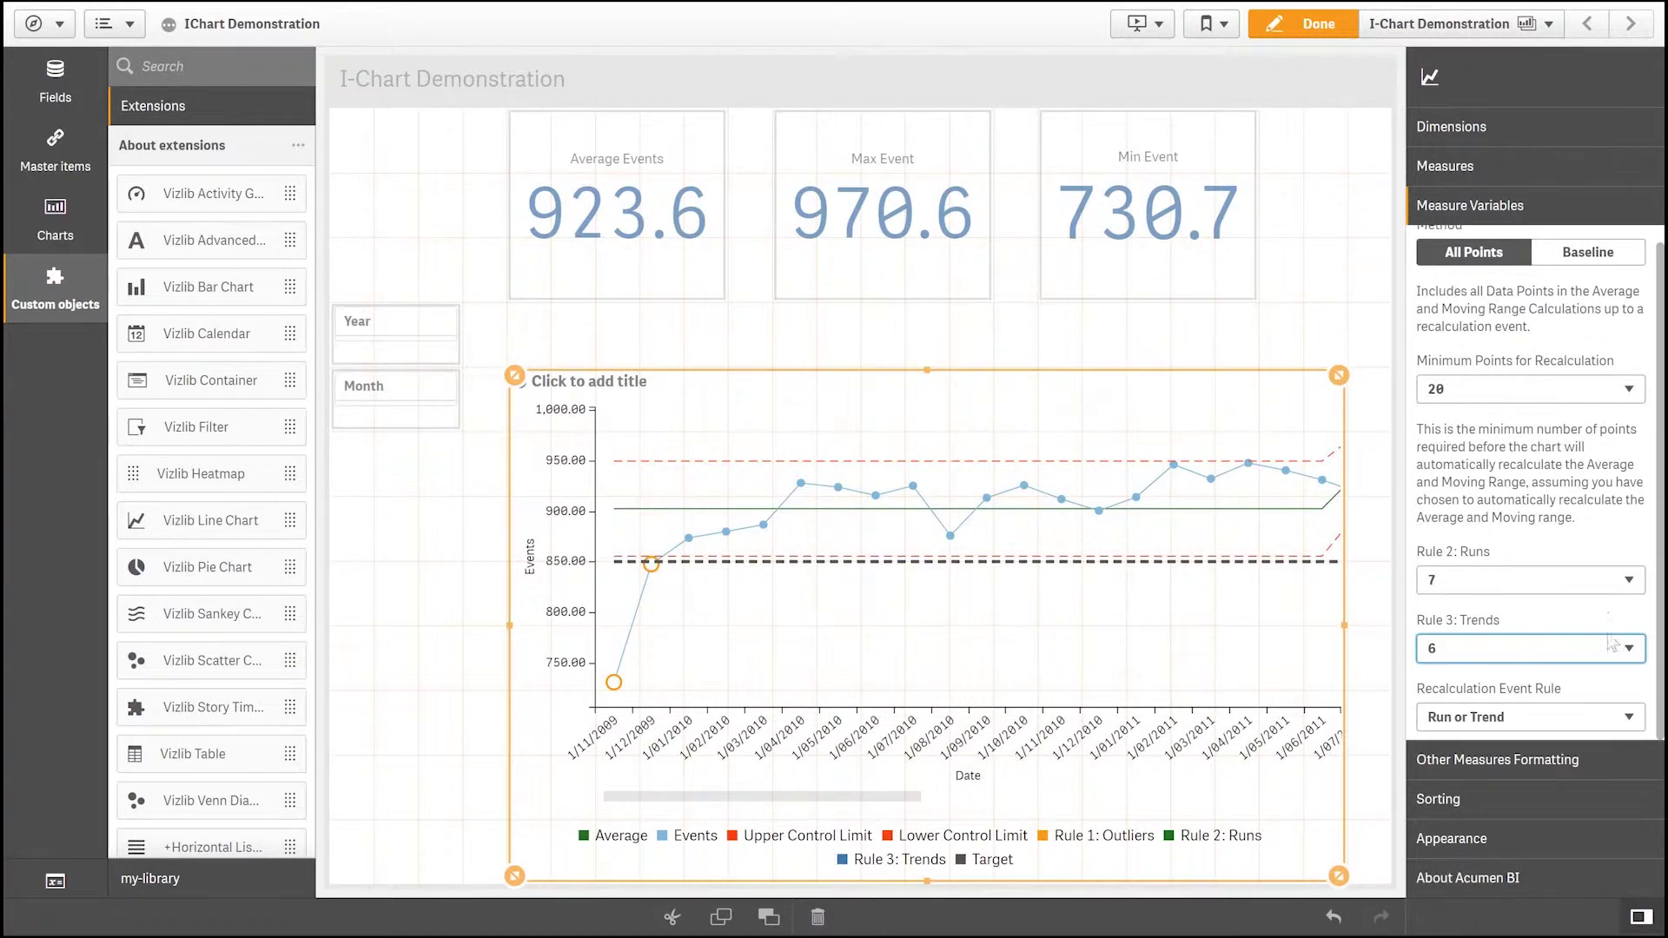
Set the recalculation event rule to No Recalculation Event, finish editing and inspect the chart across its full date range.
click(1545, 721)
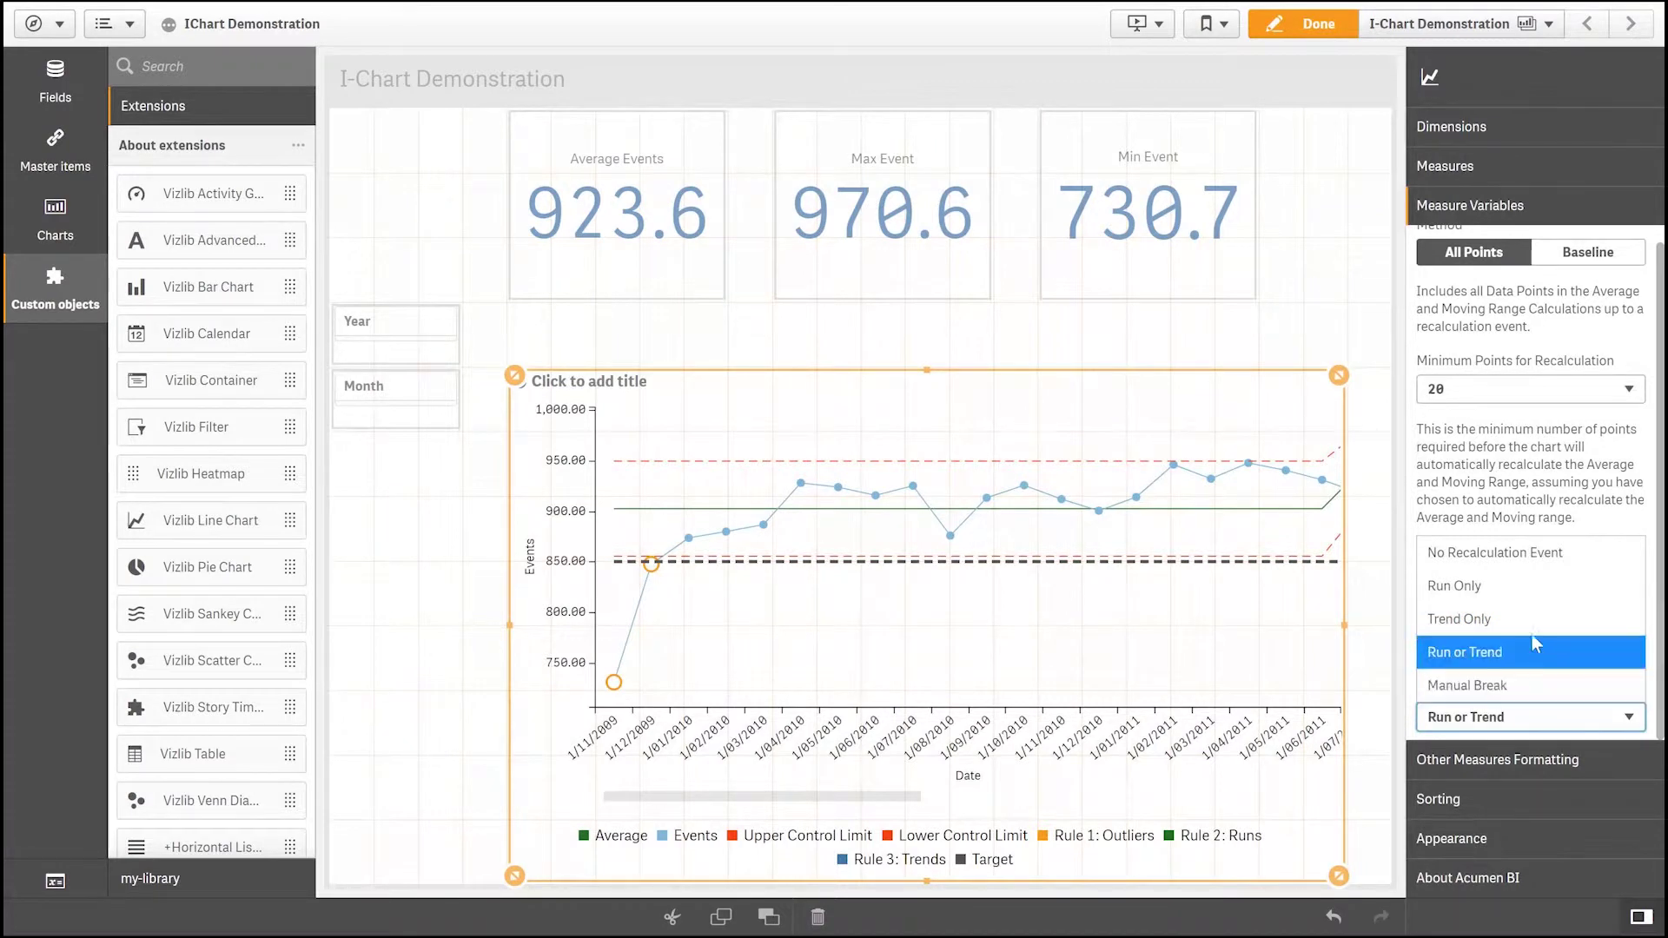
click(1530, 556)
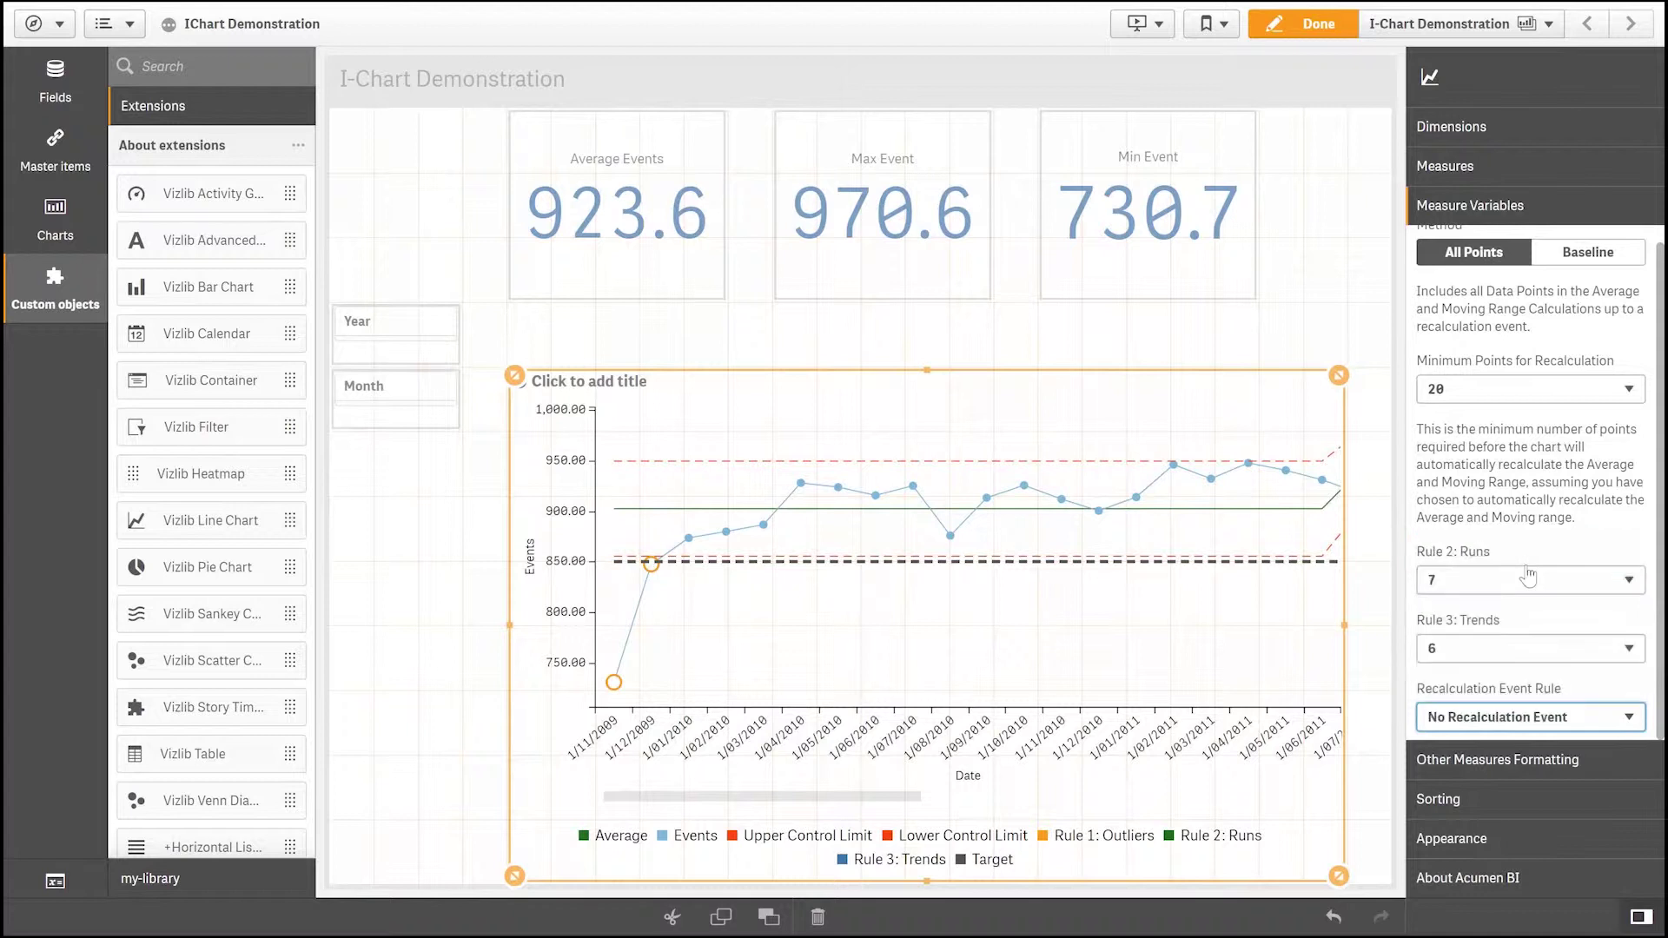
click(1314, 26)
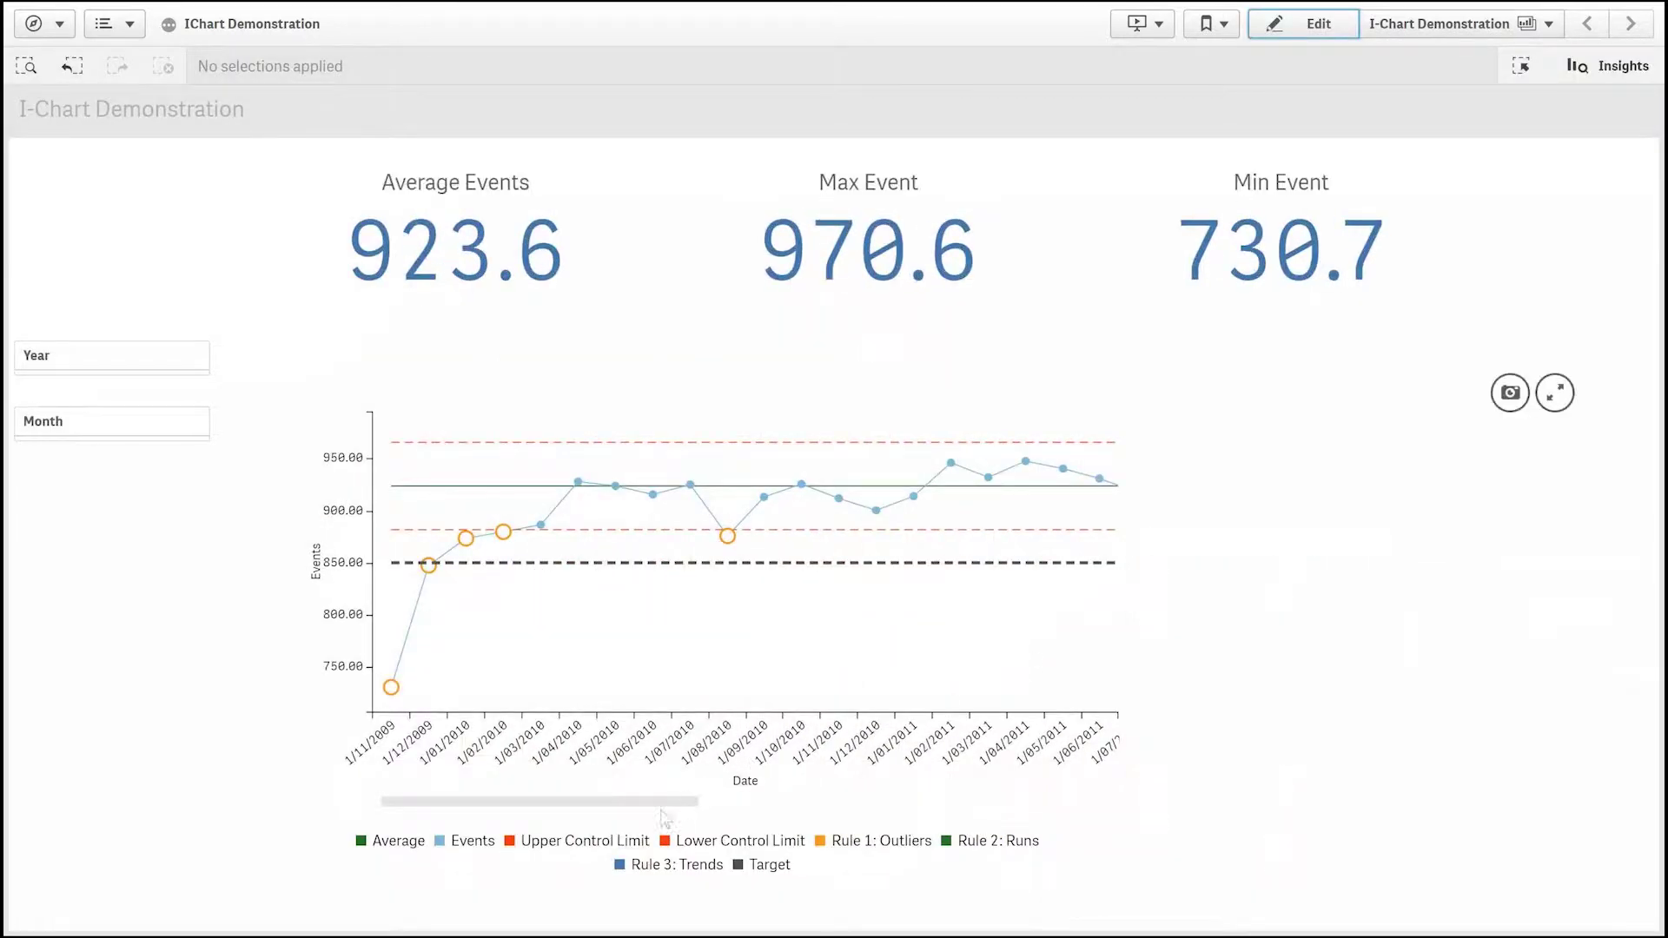
drag(655, 866, 1434, 894)
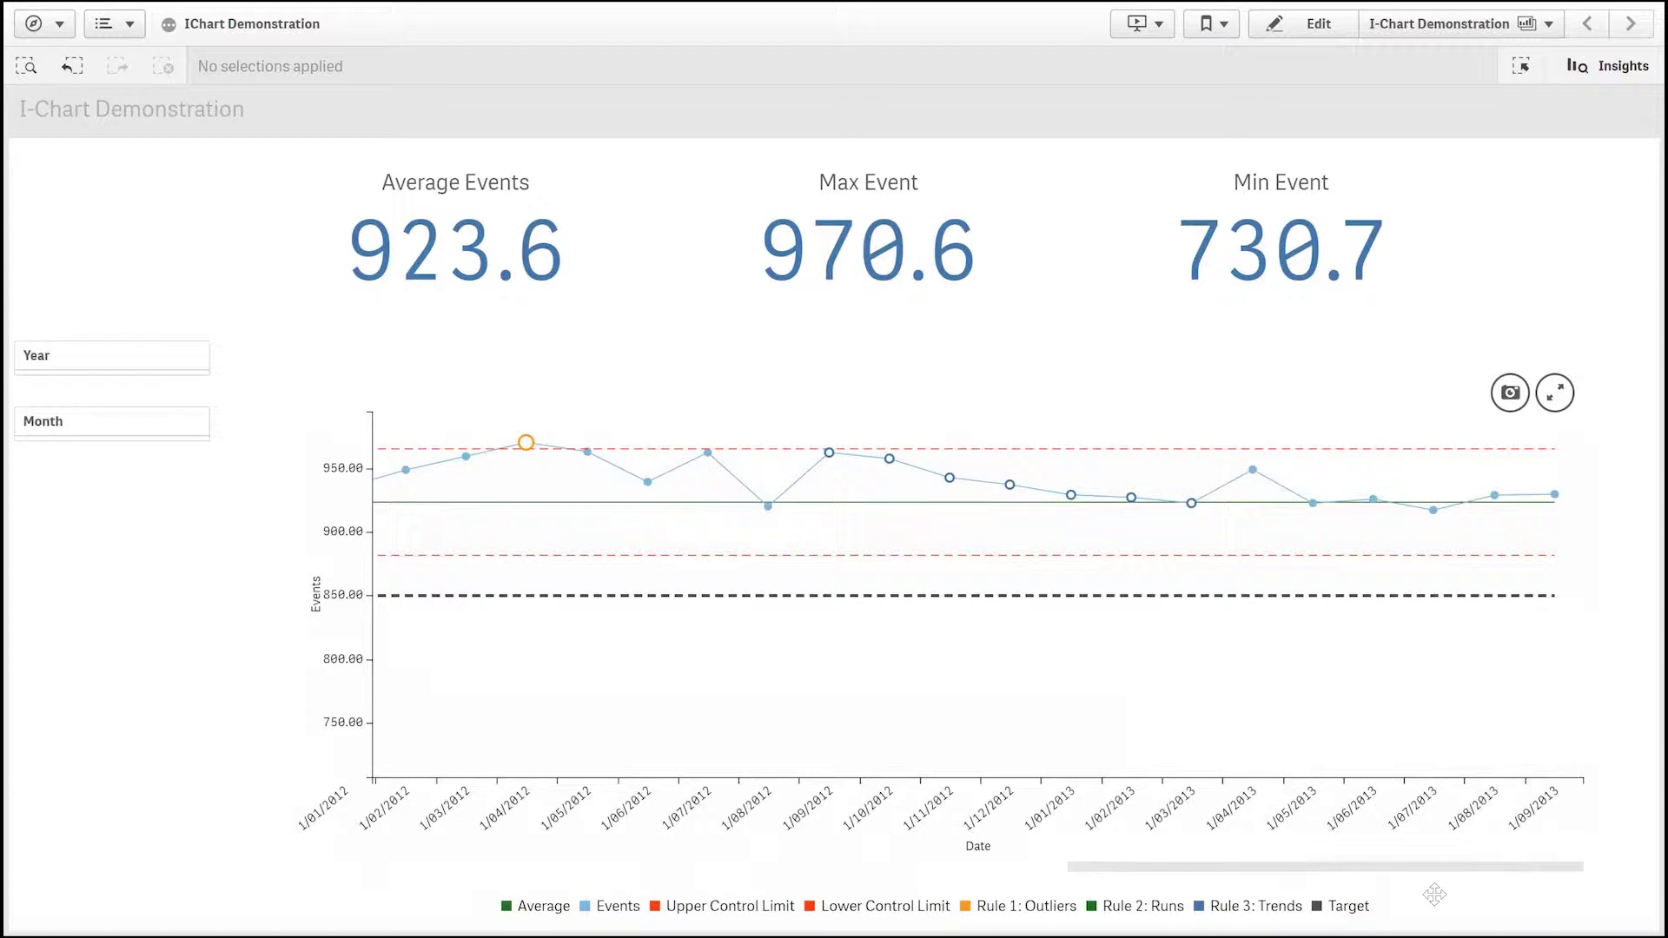
drag(1434, 895, 550, 866)
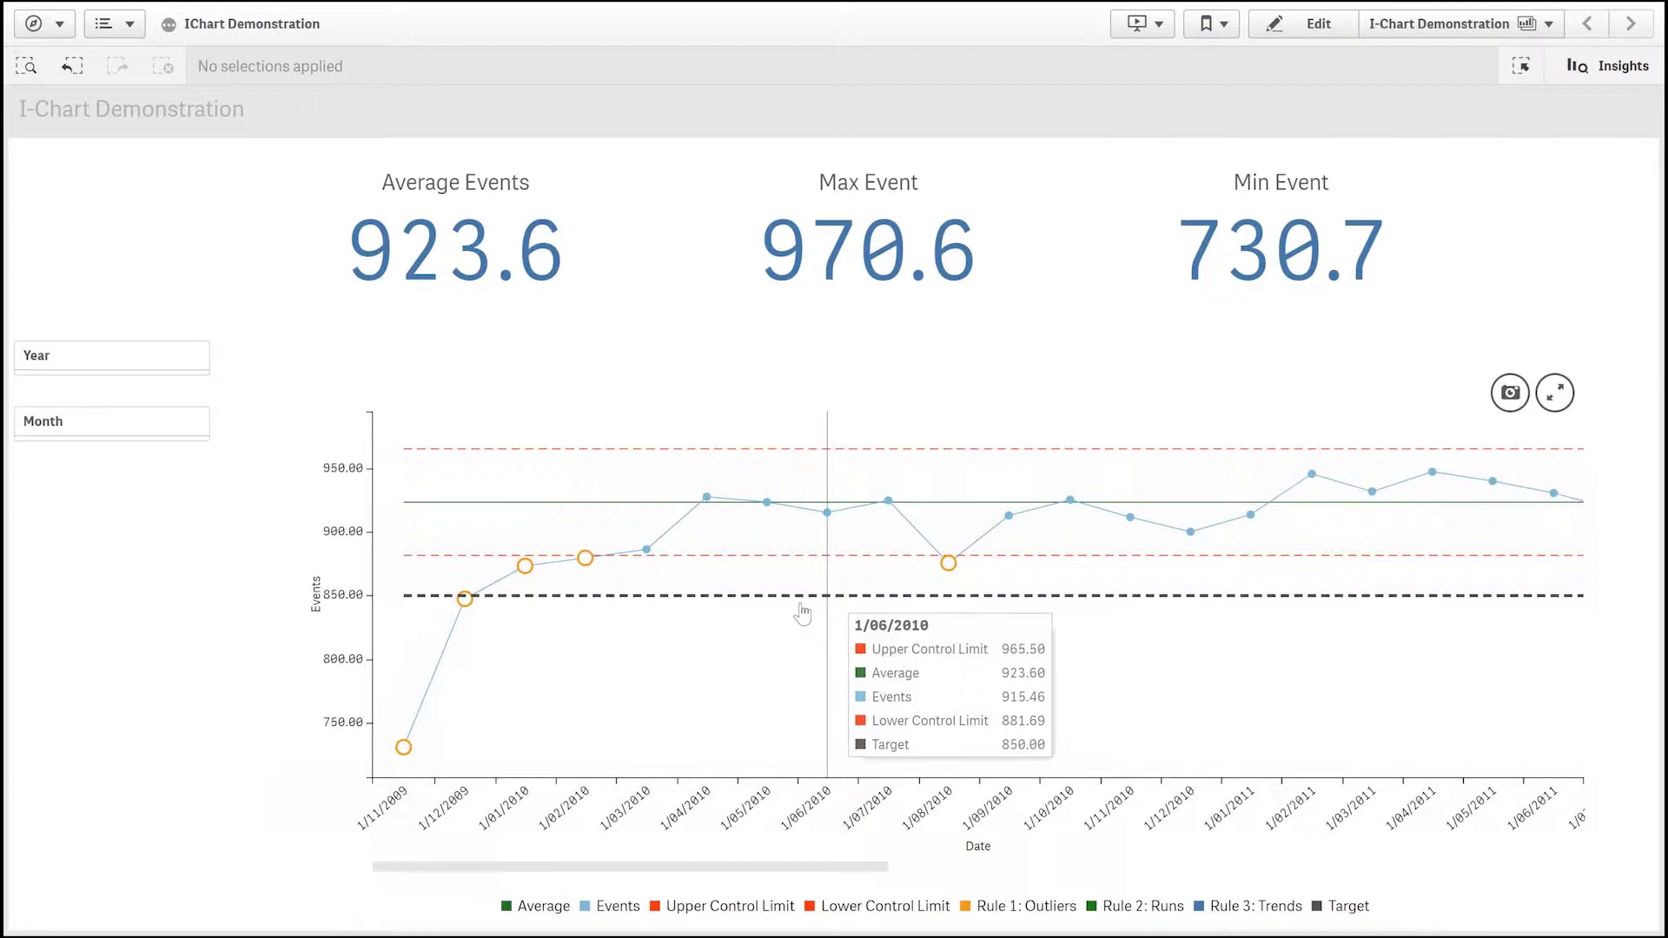
Reopen the sheet for editing, set the recalculation event rule to Run Only and examine the finished chart's control limits through the last dates.
click(1319, 26)
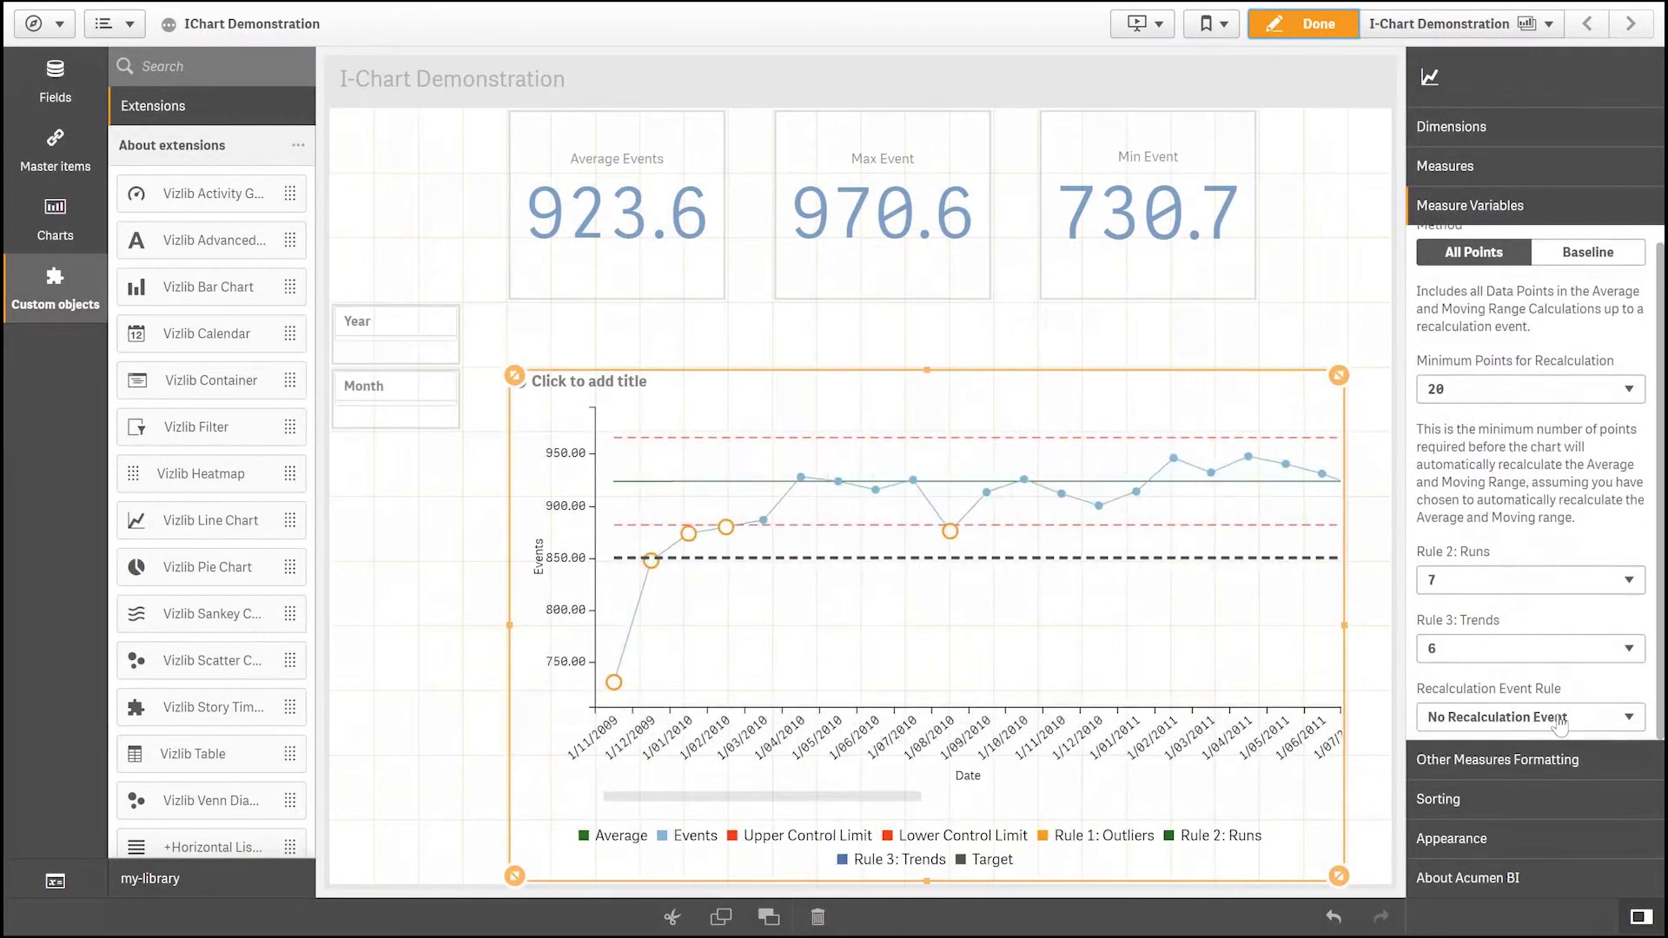
click(1560, 721)
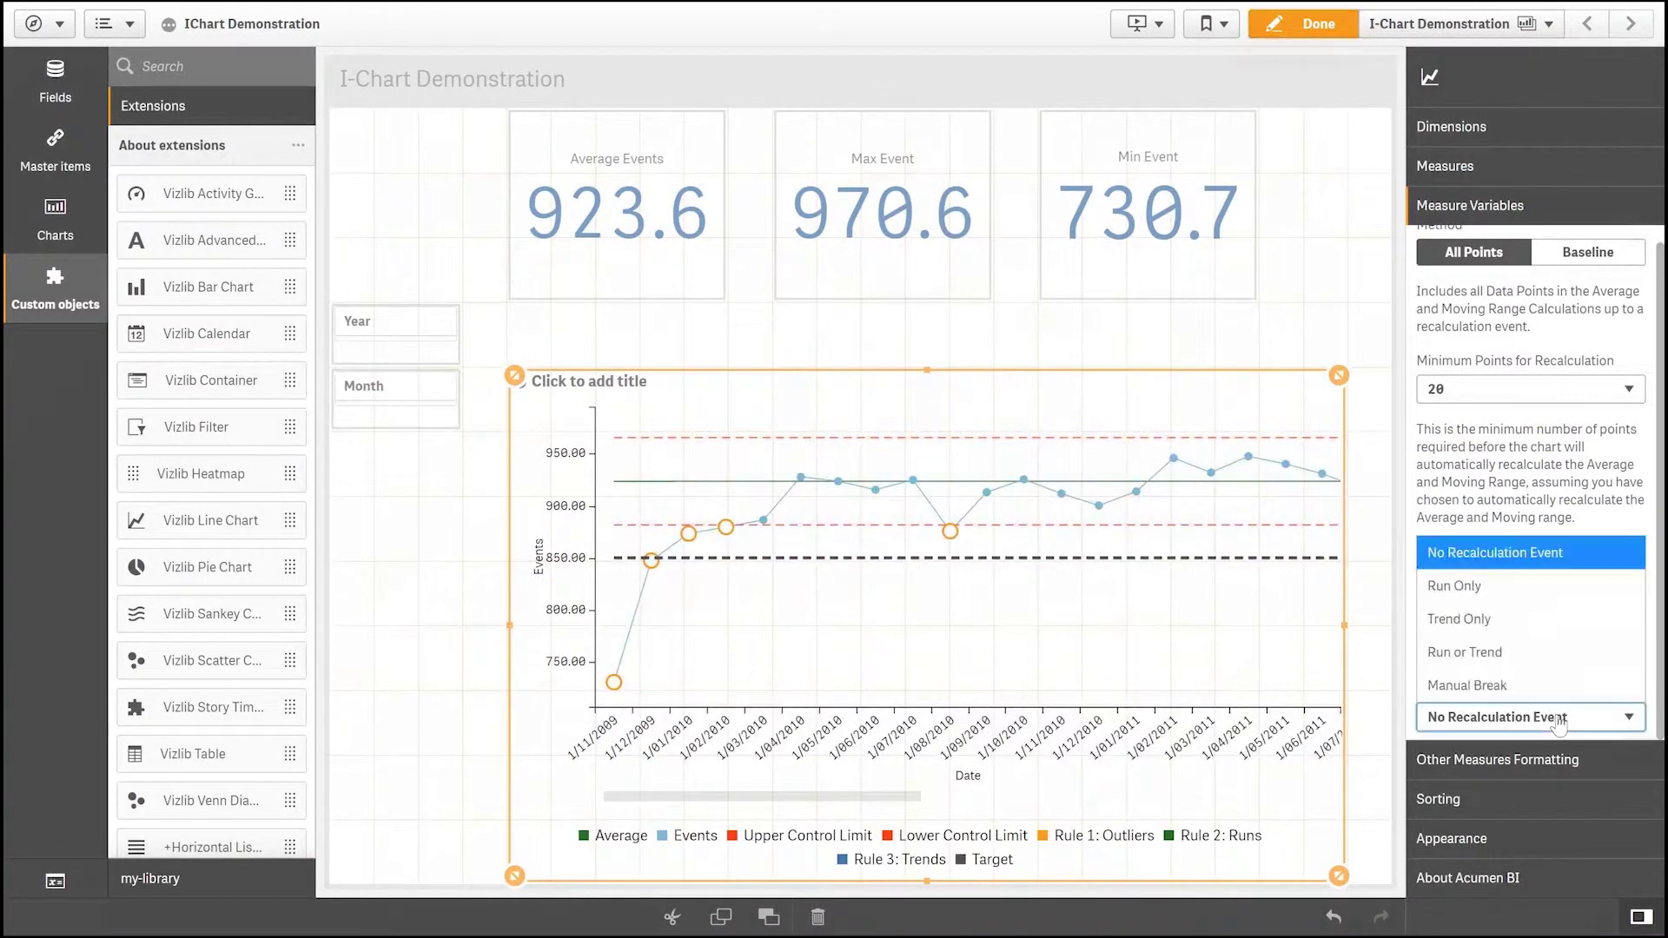
click(1534, 598)
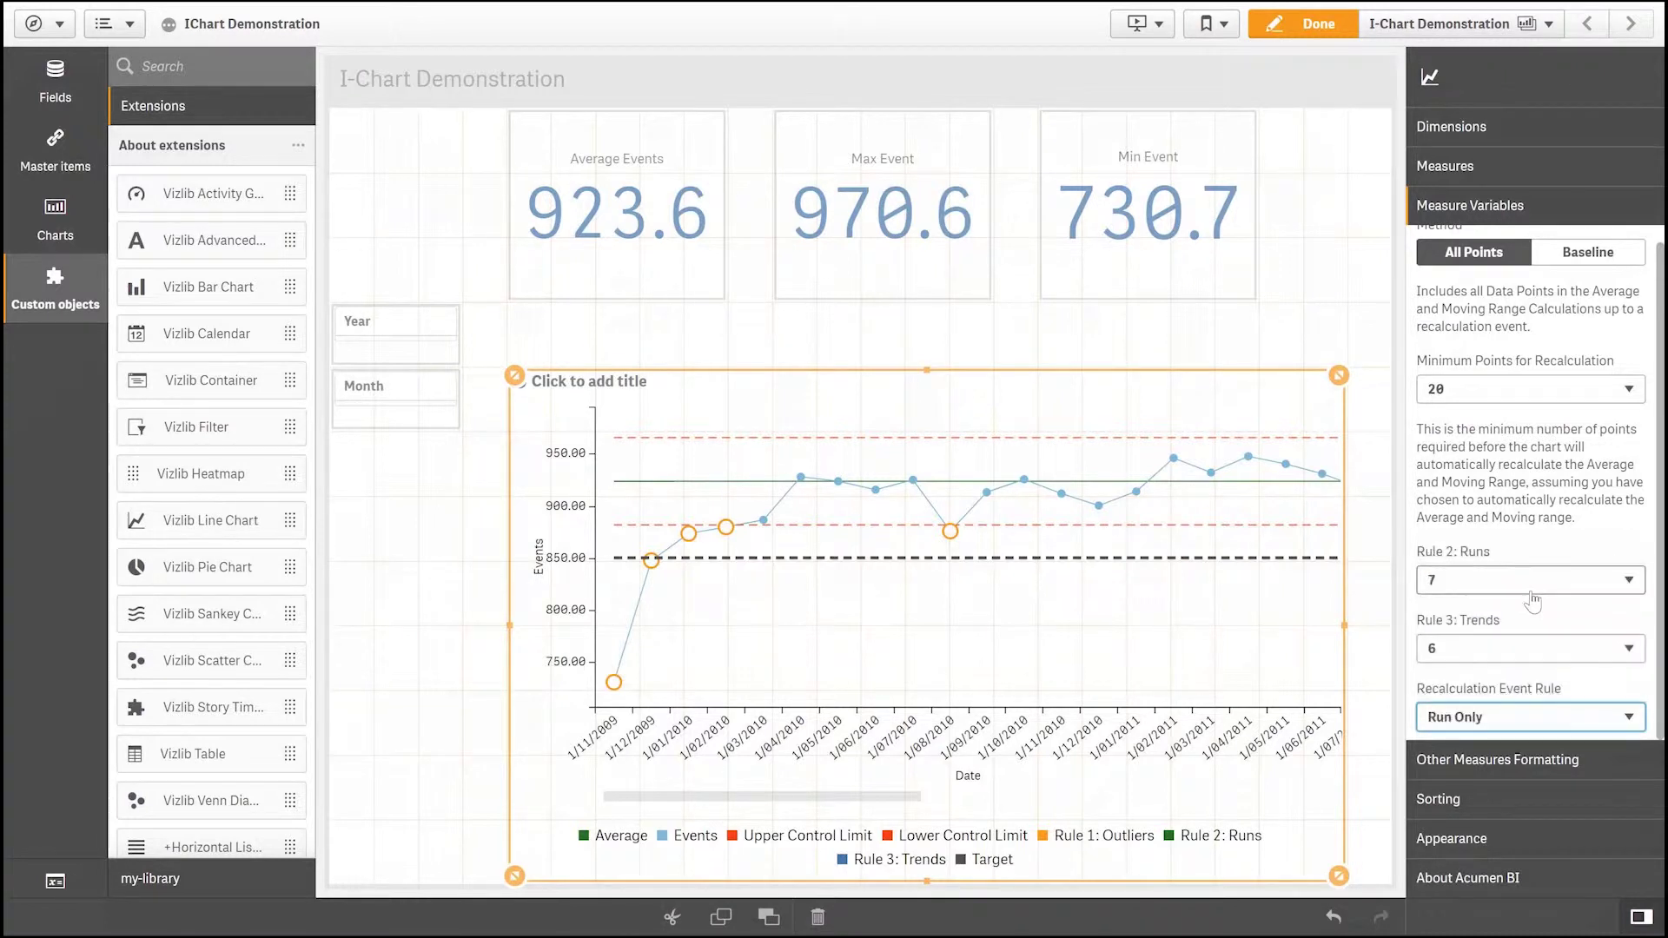
click(1282, 41)
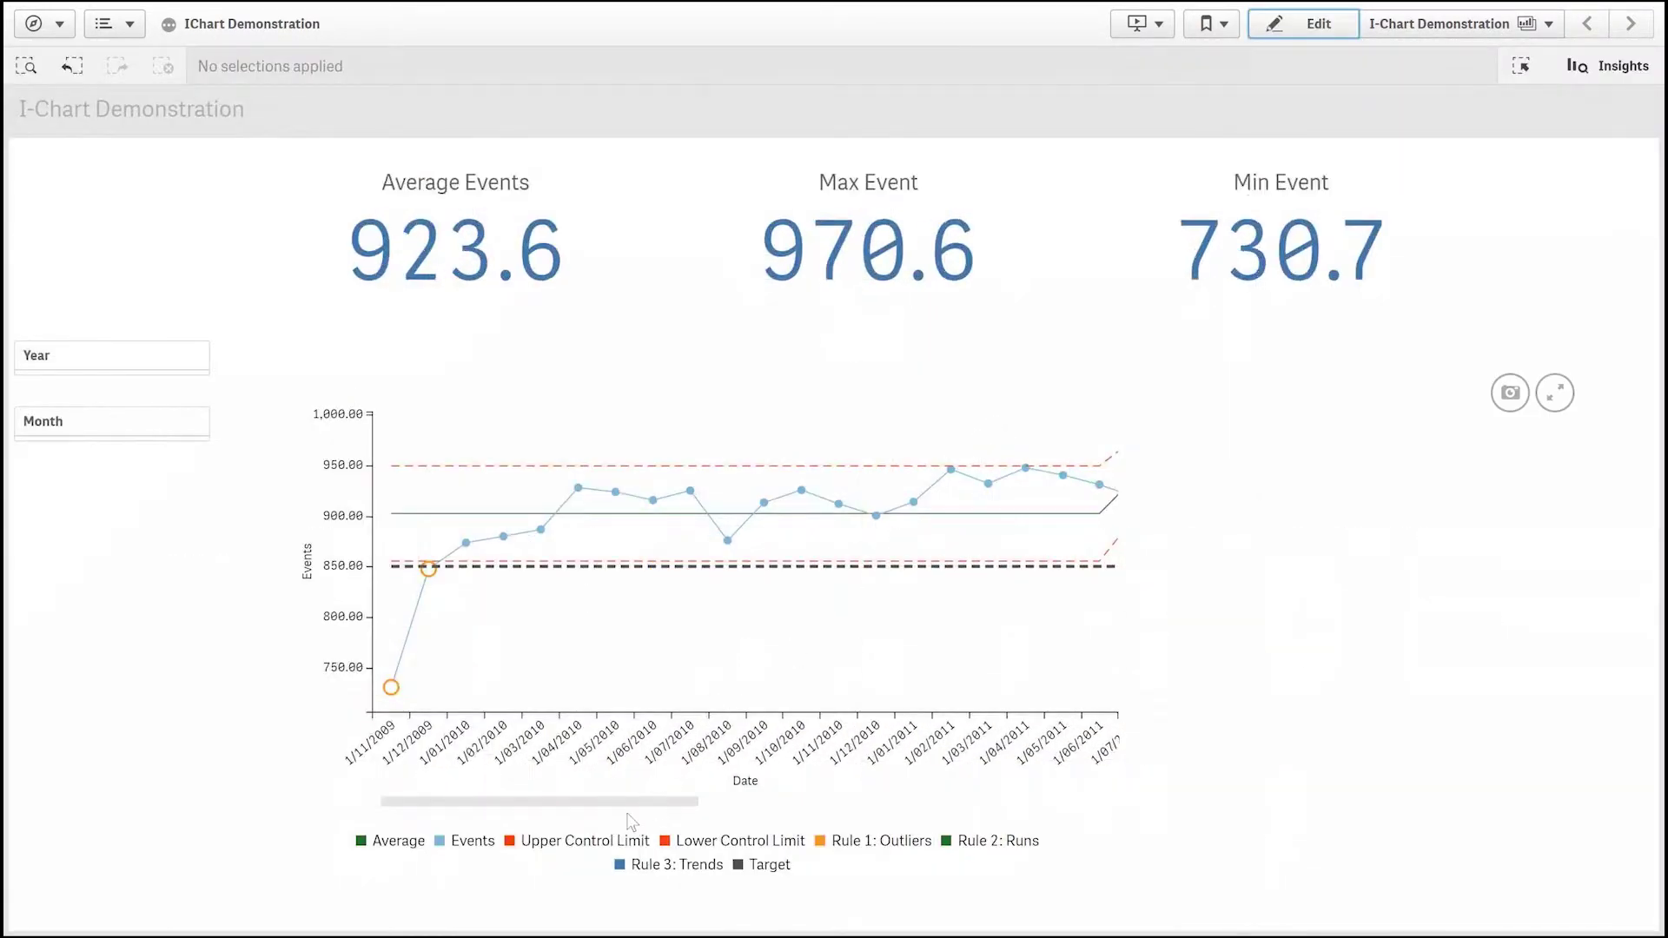
drag(649, 869, 965, 864)
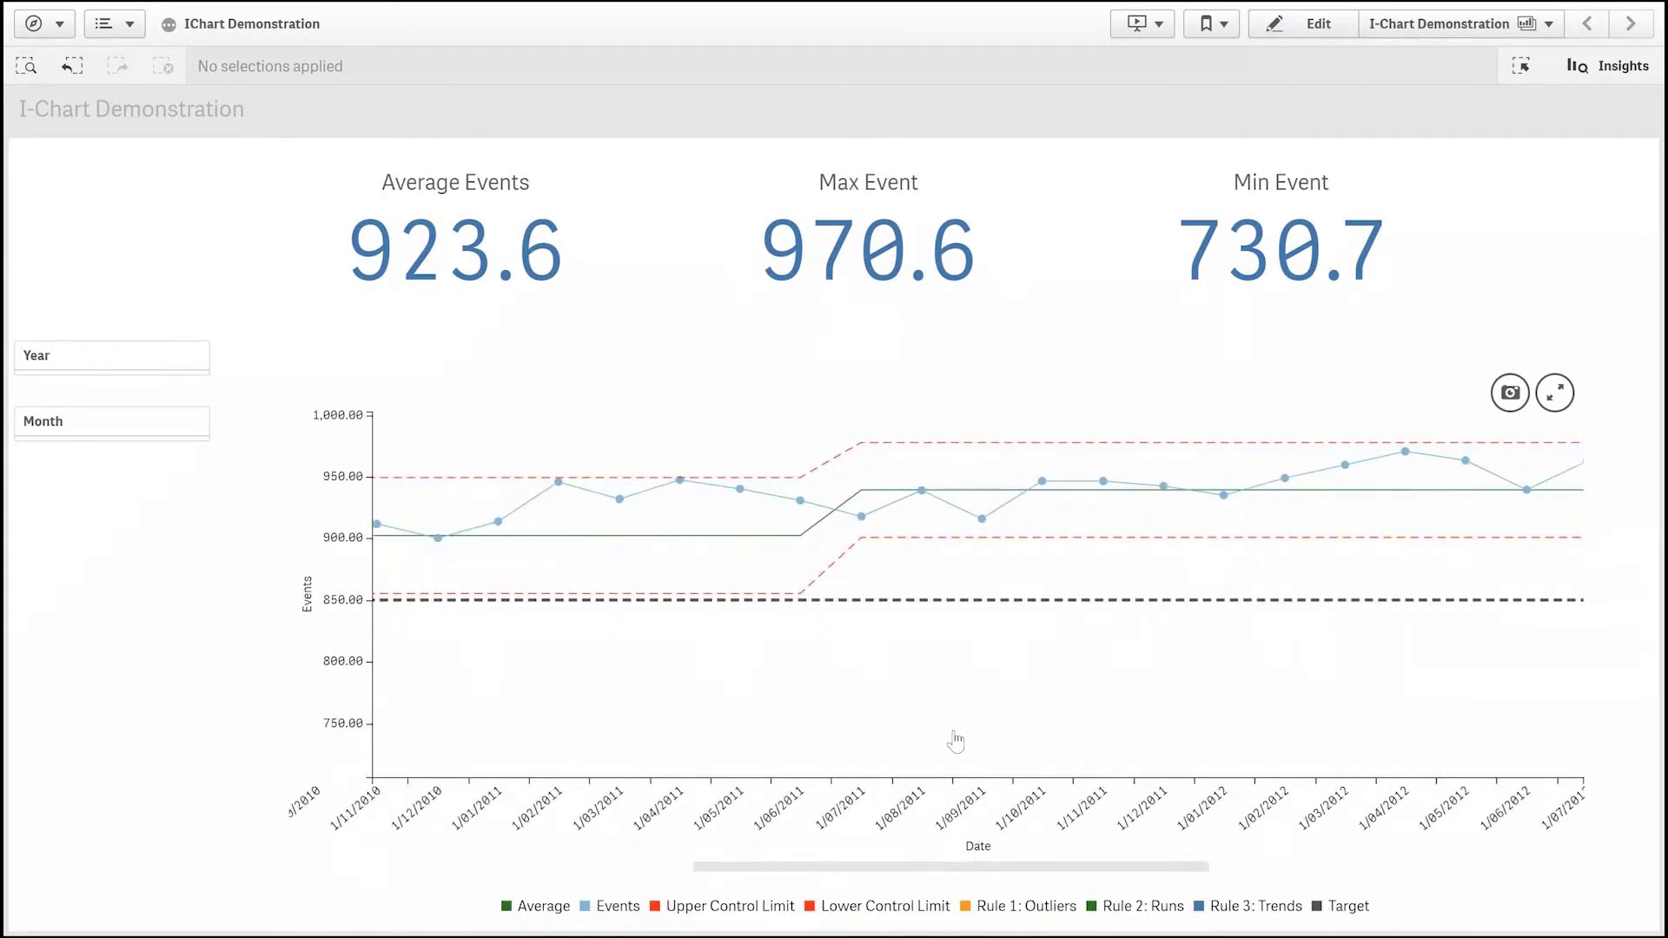
mouse_move(874, 537)
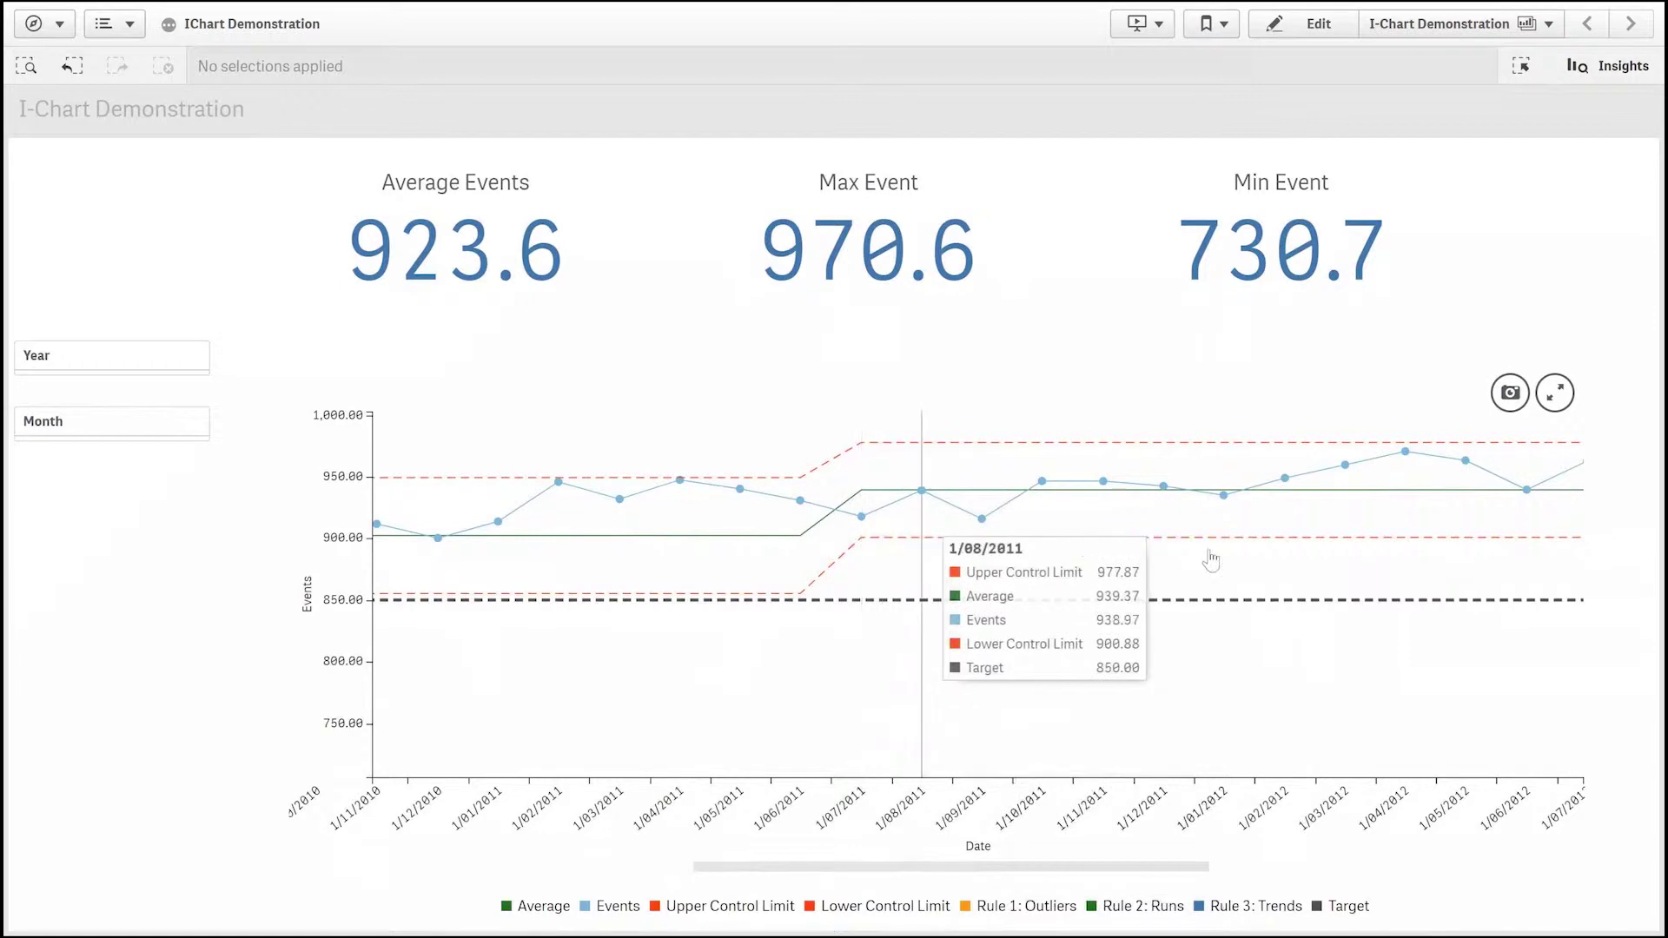
drag(1110, 869, 1522, 921)
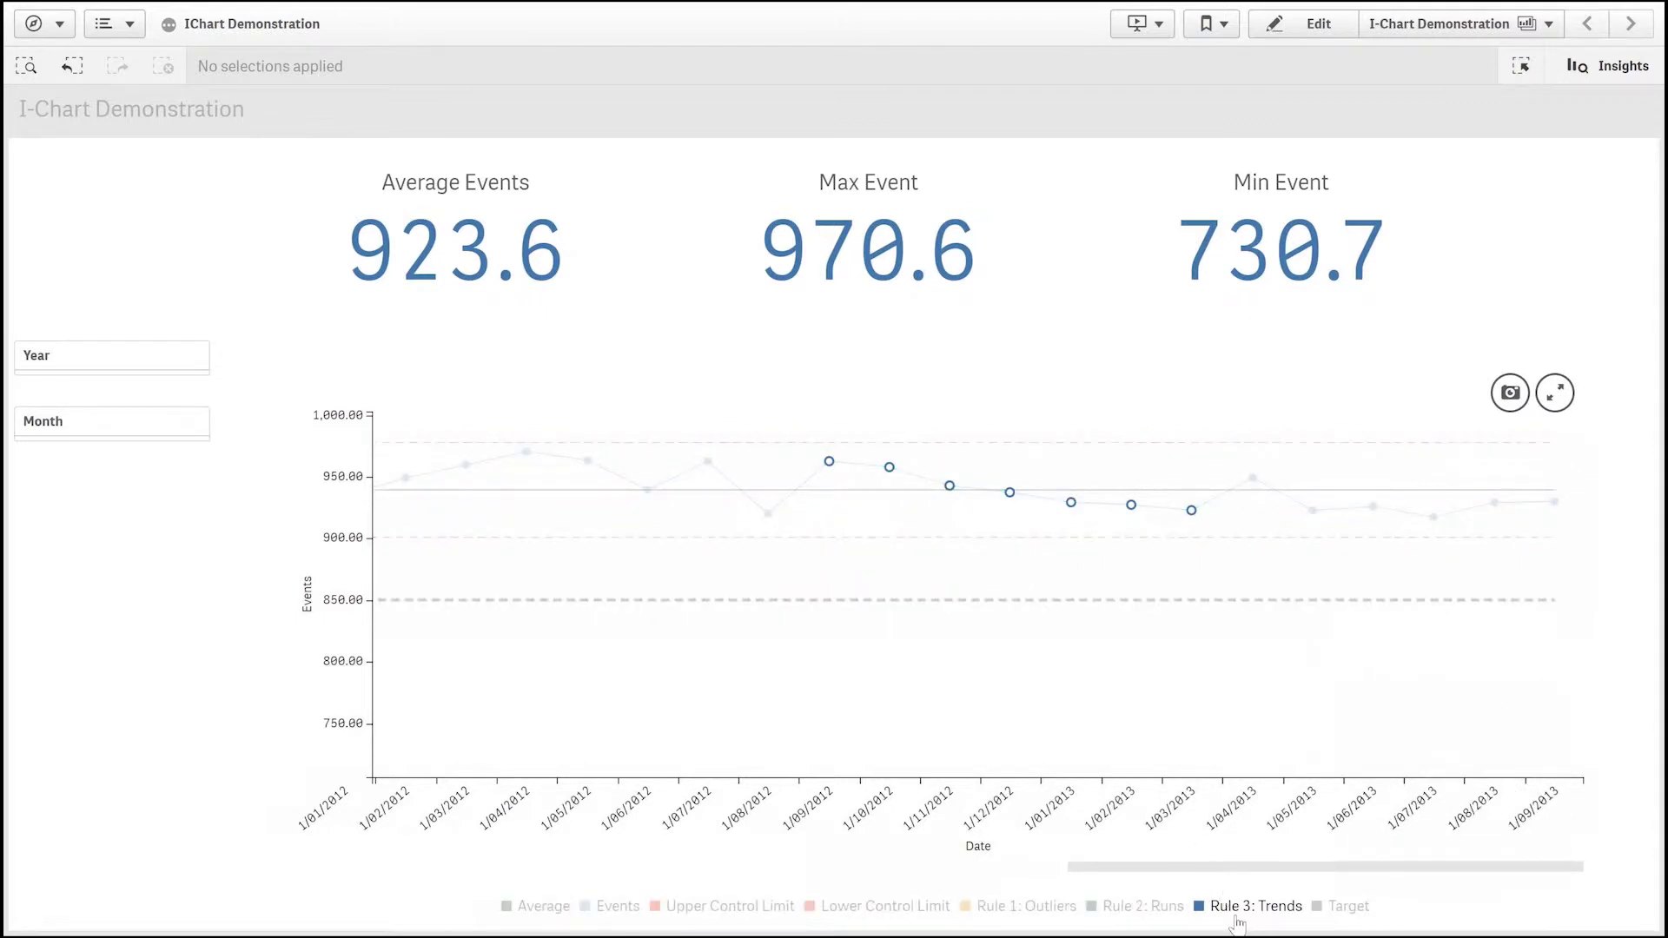
Change the chart's recalculation event rule to Trend Only, finish editing and examine the control limits around the 2013 dates.
click(1318, 24)
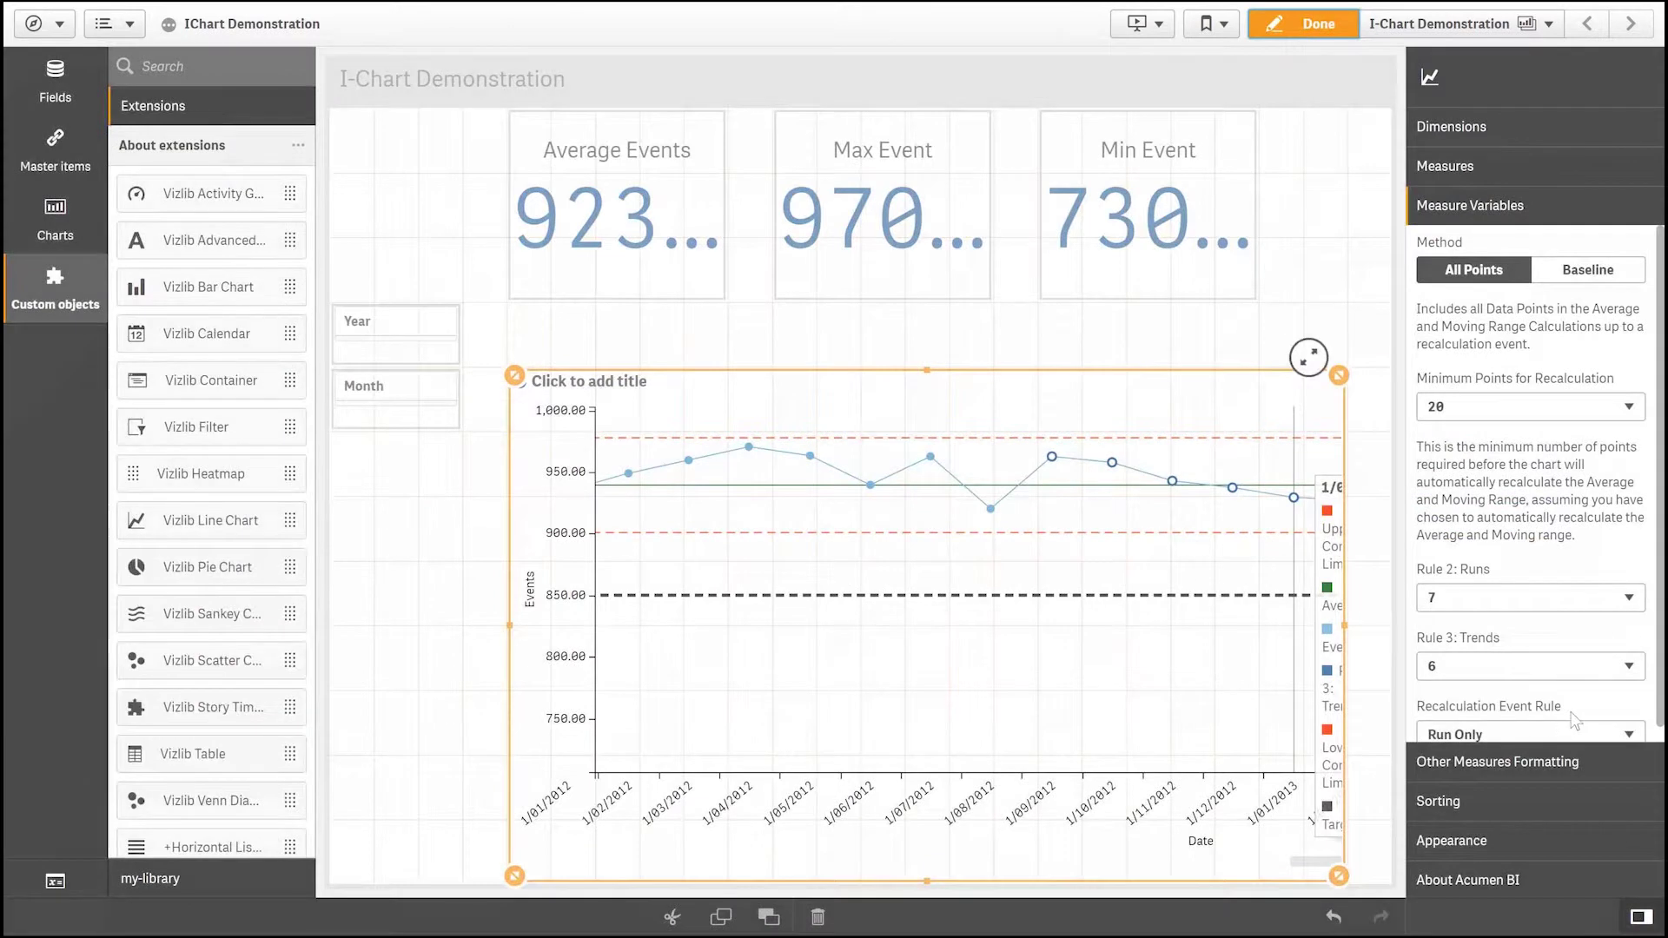
scroll(1571, 721, down, 1)
click(1569, 723)
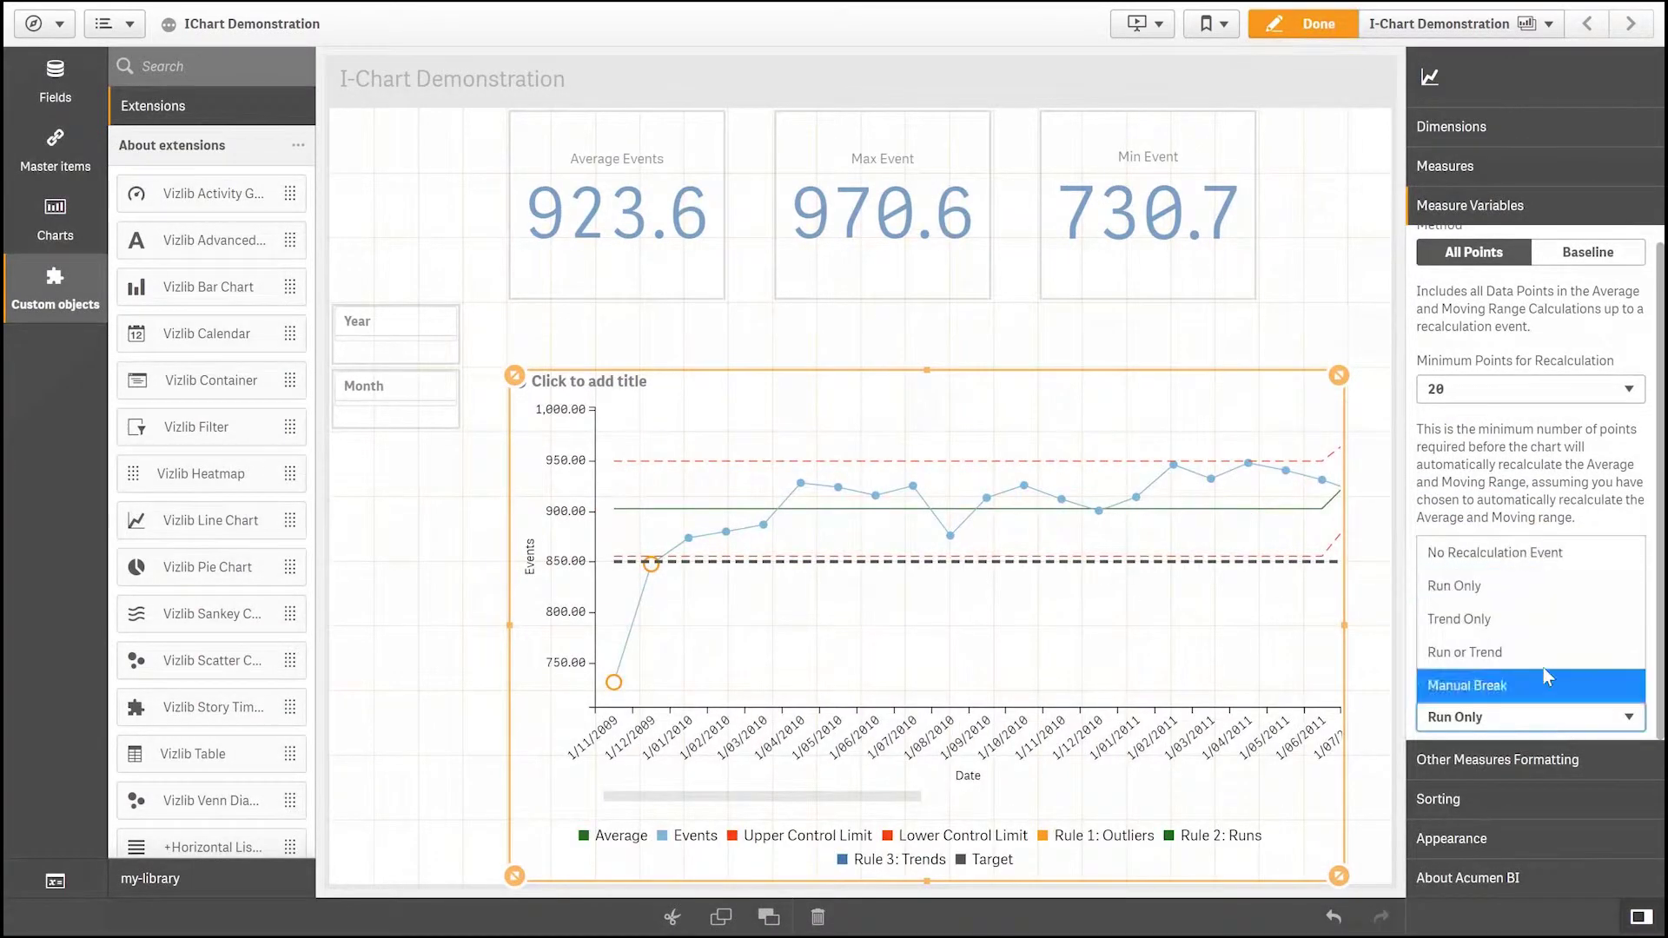
click(1508, 619)
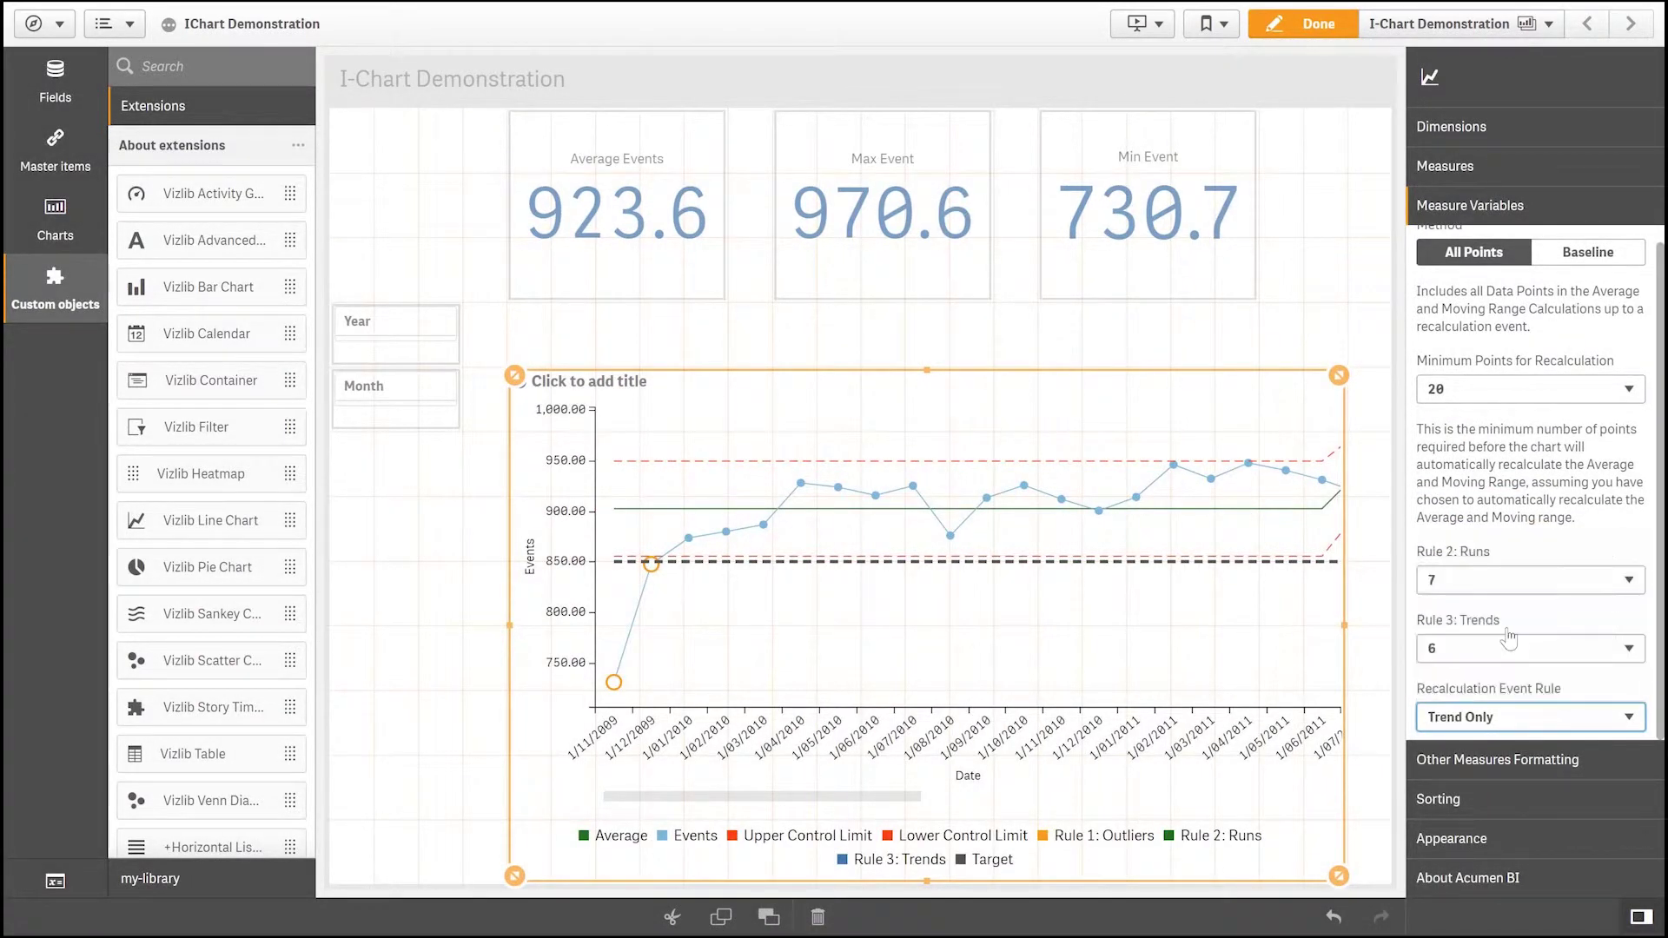
click(1303, 23)
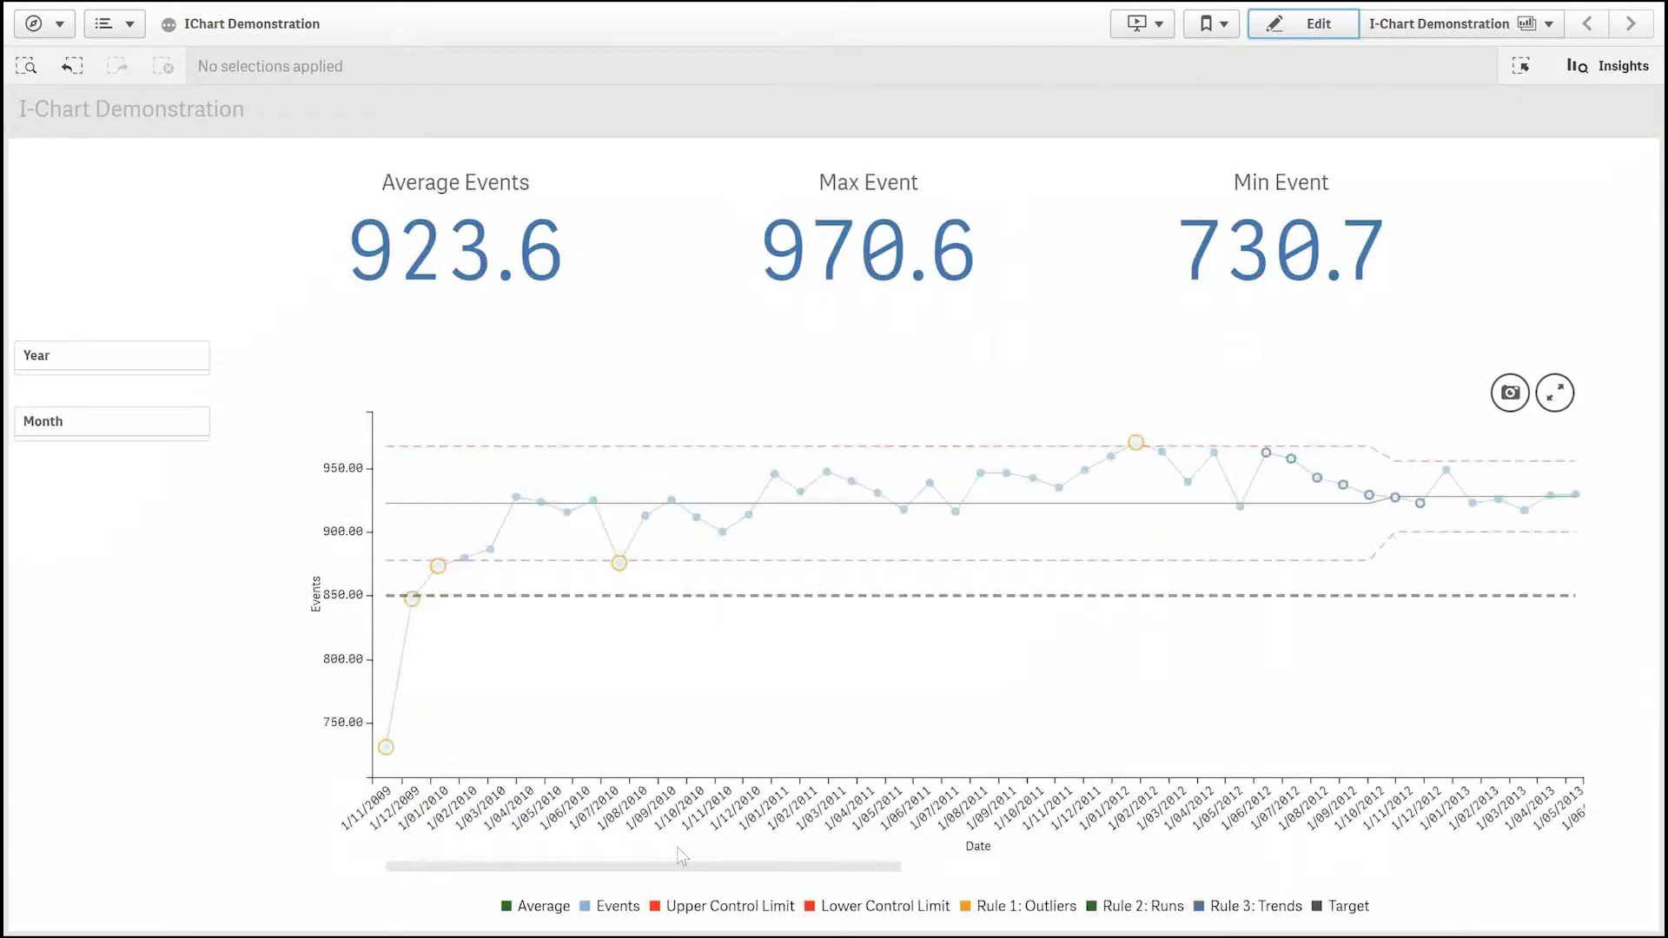
drag(684, 869, 1336, 930)
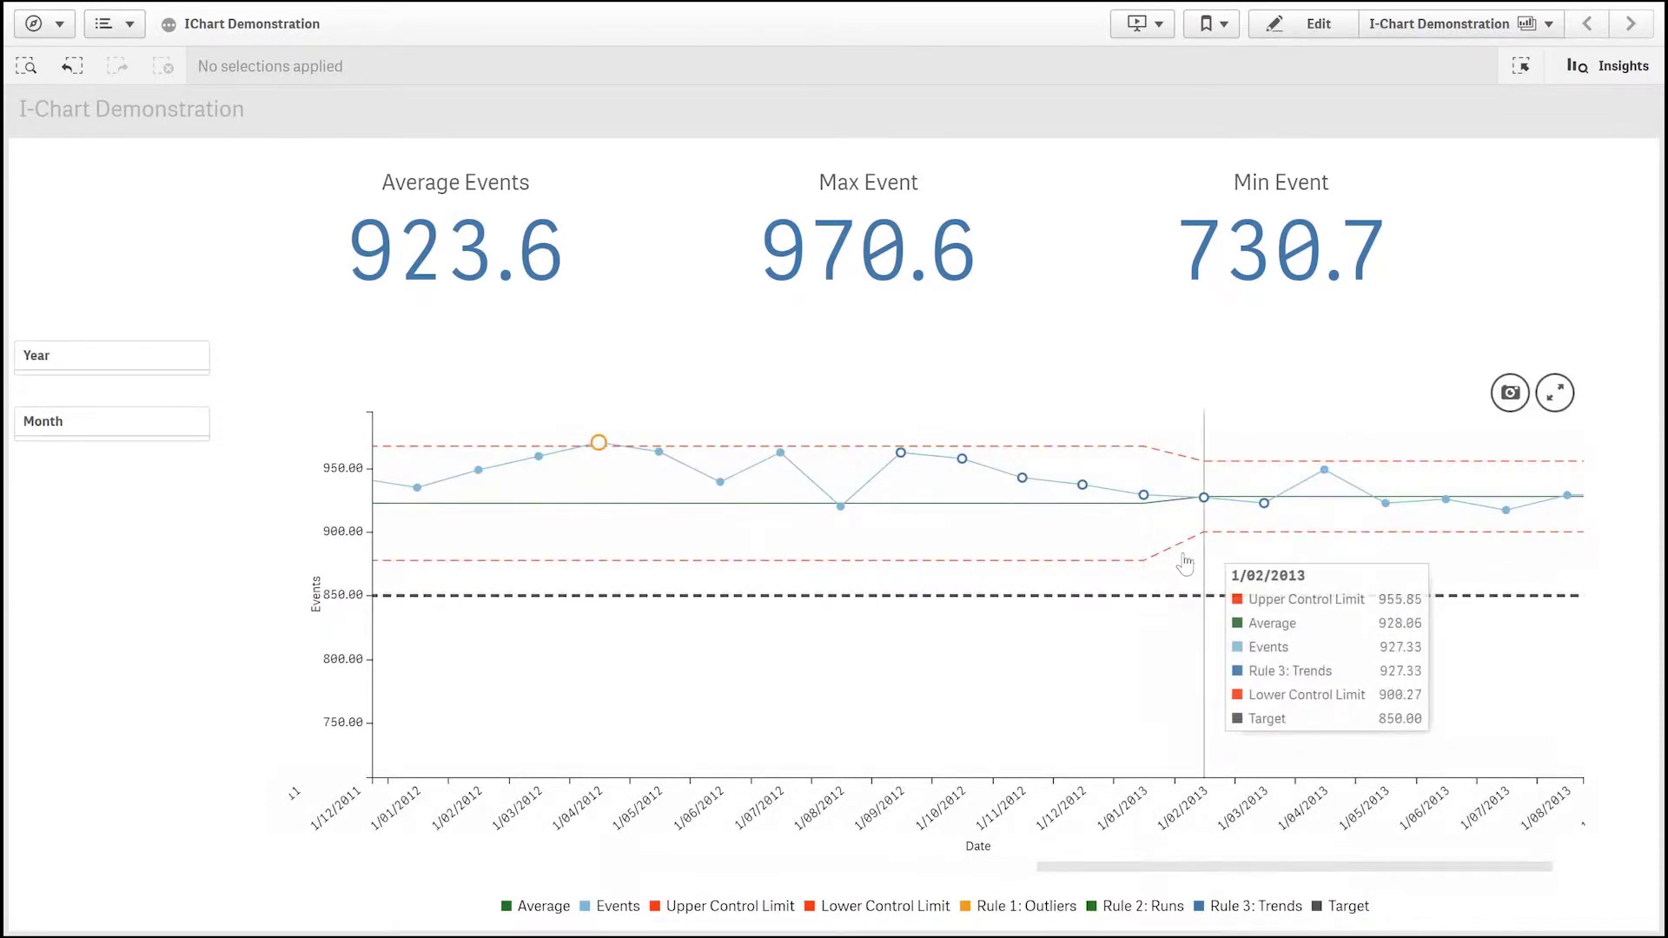
Switch the recalculation event rule to Manual Break and set Manual Break One to 1/11/2010.
click(1288, 24)
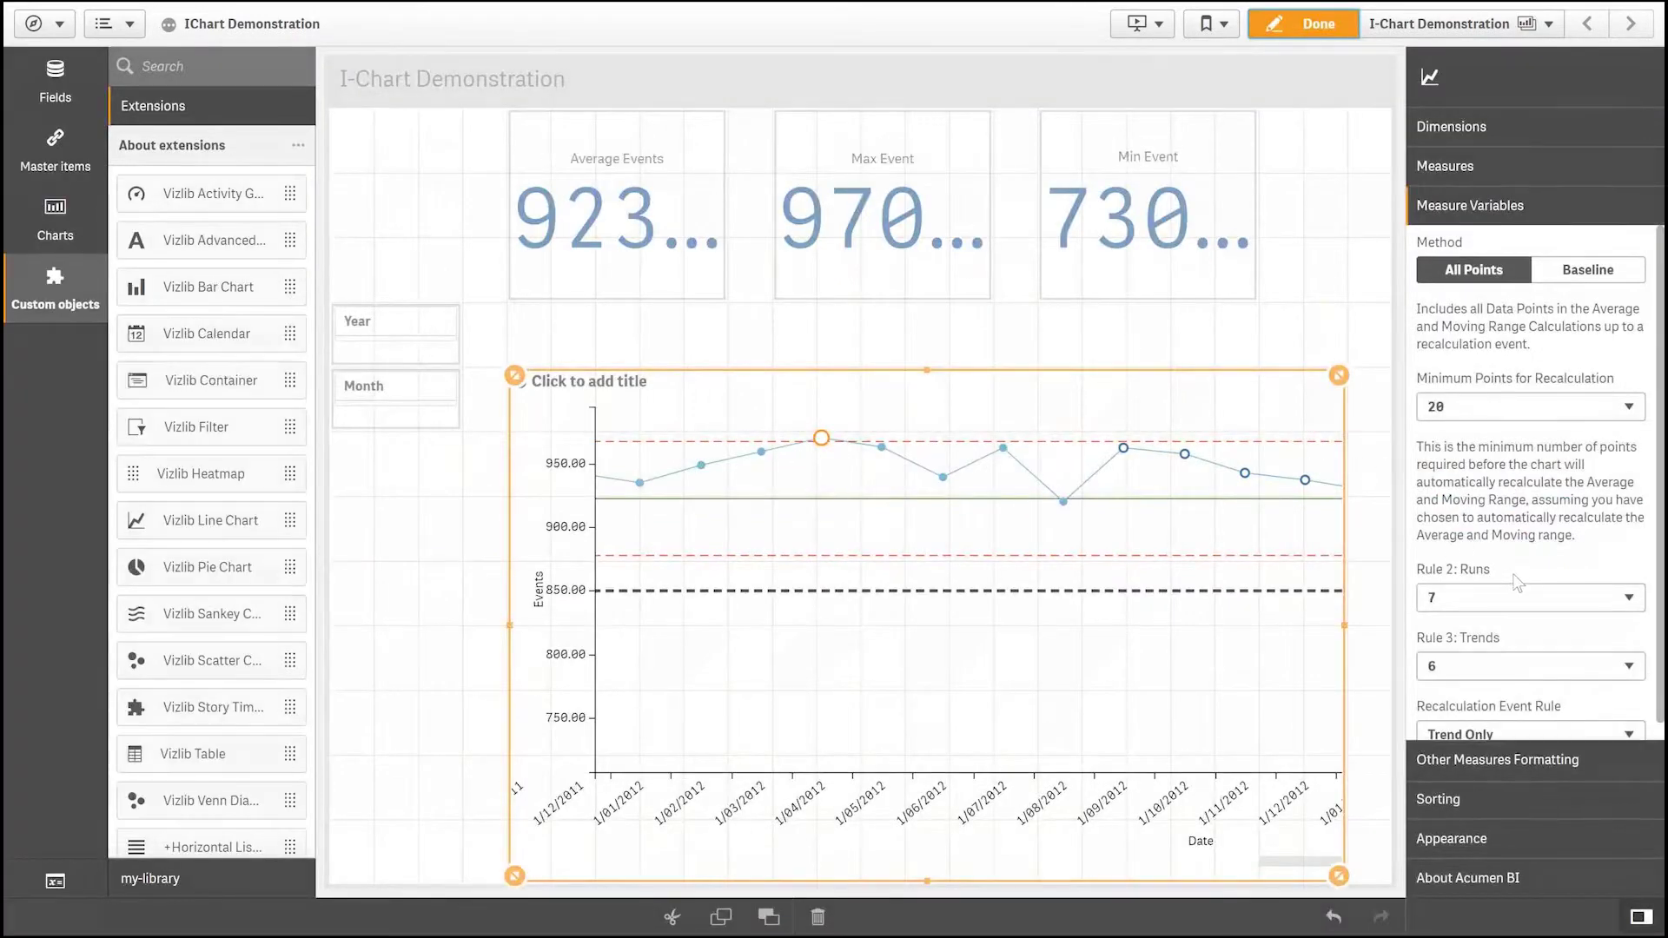
click(1522, 728)
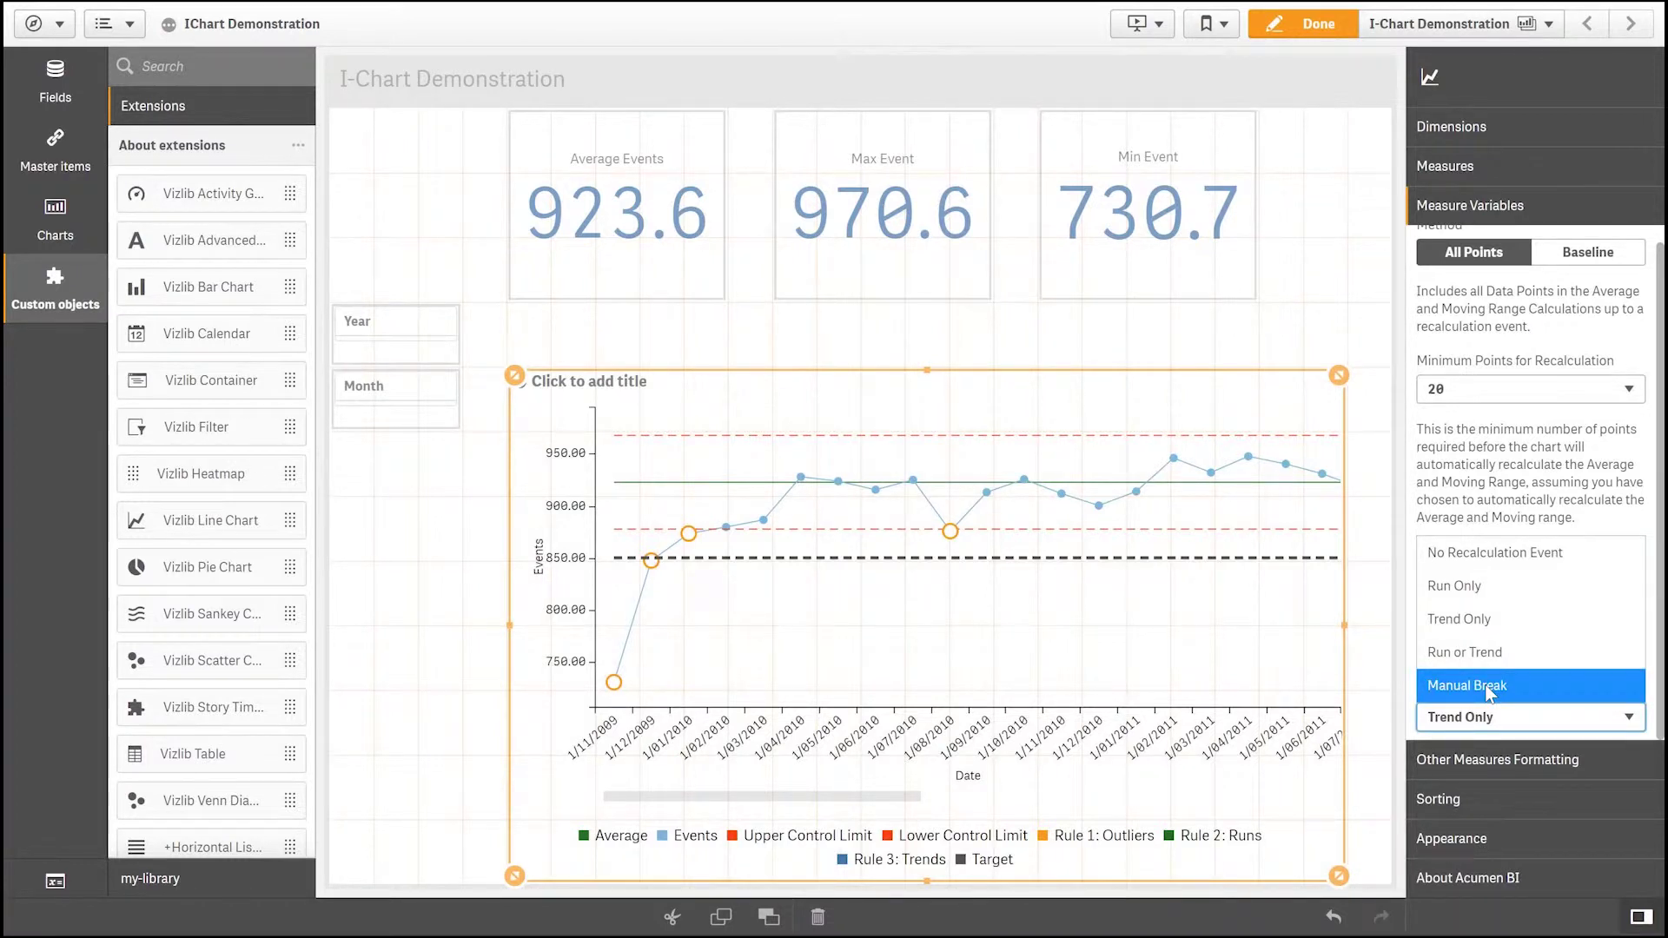
click(1489, 691)
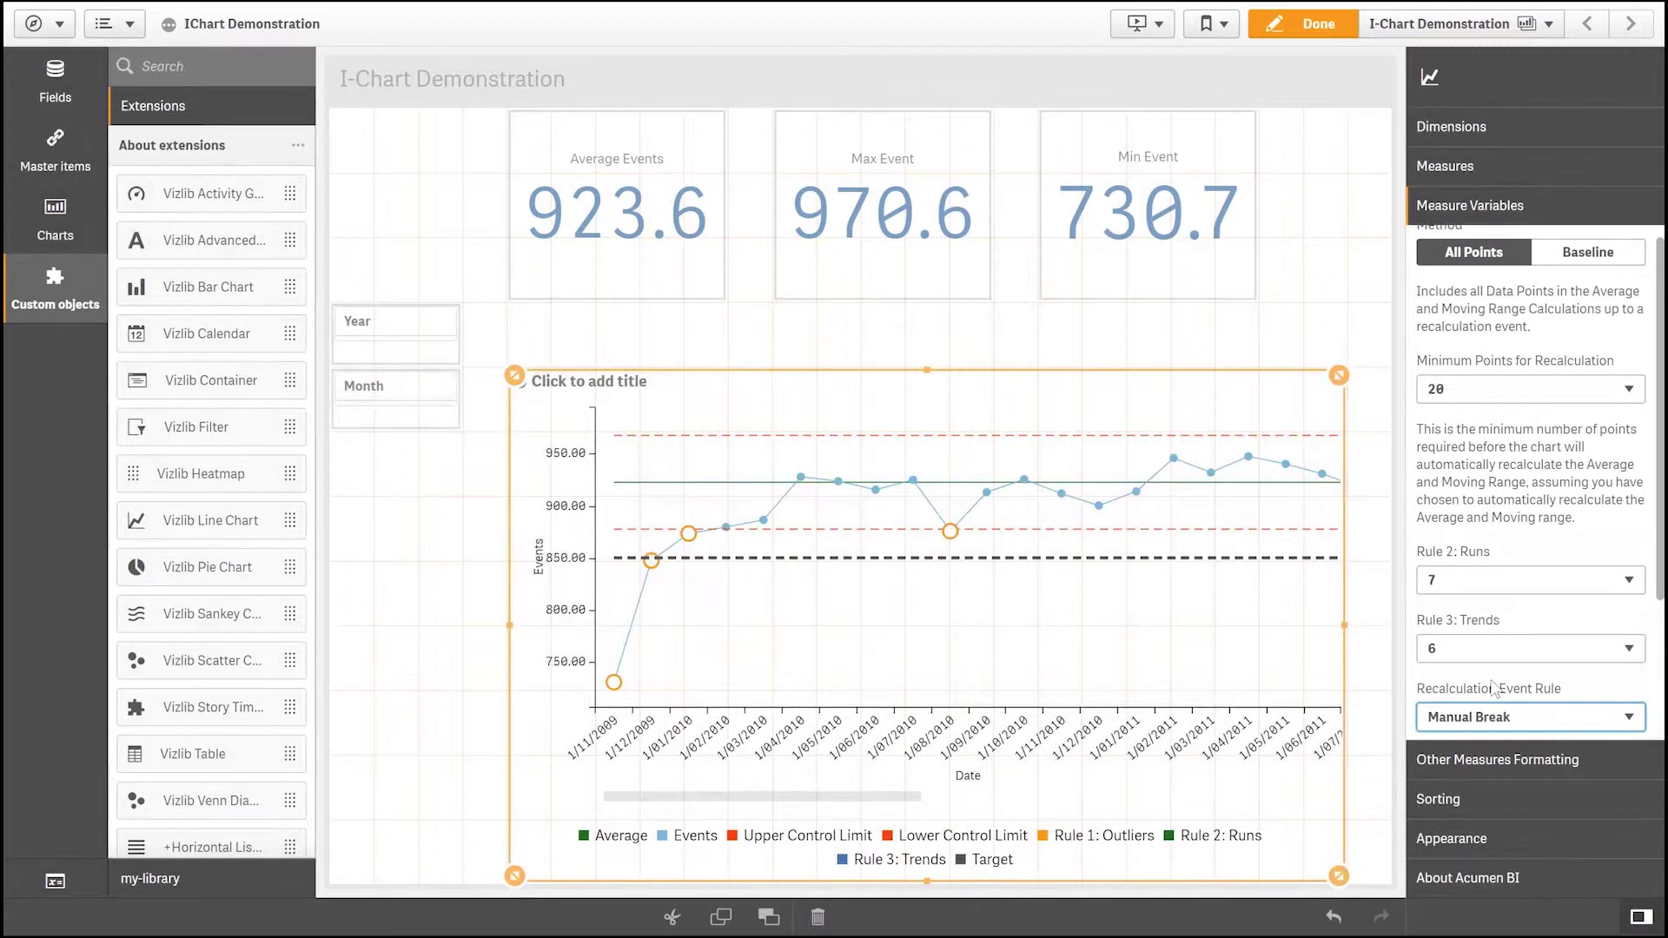
scroll(1493, 688, down, 3)
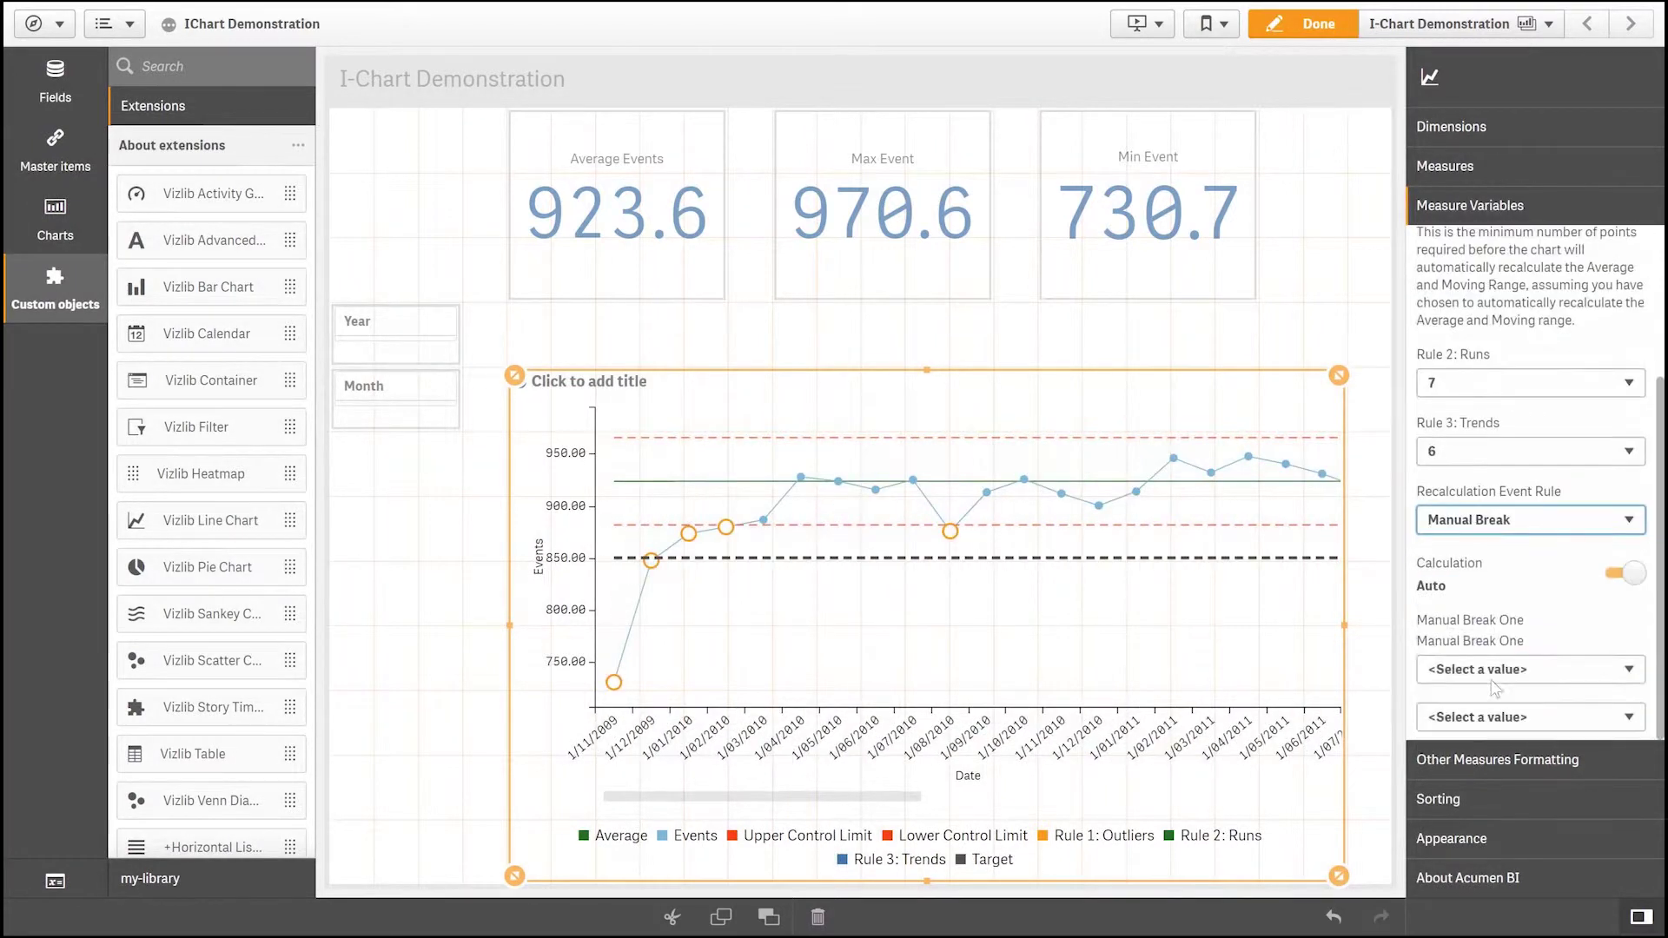
click(1554, 659)
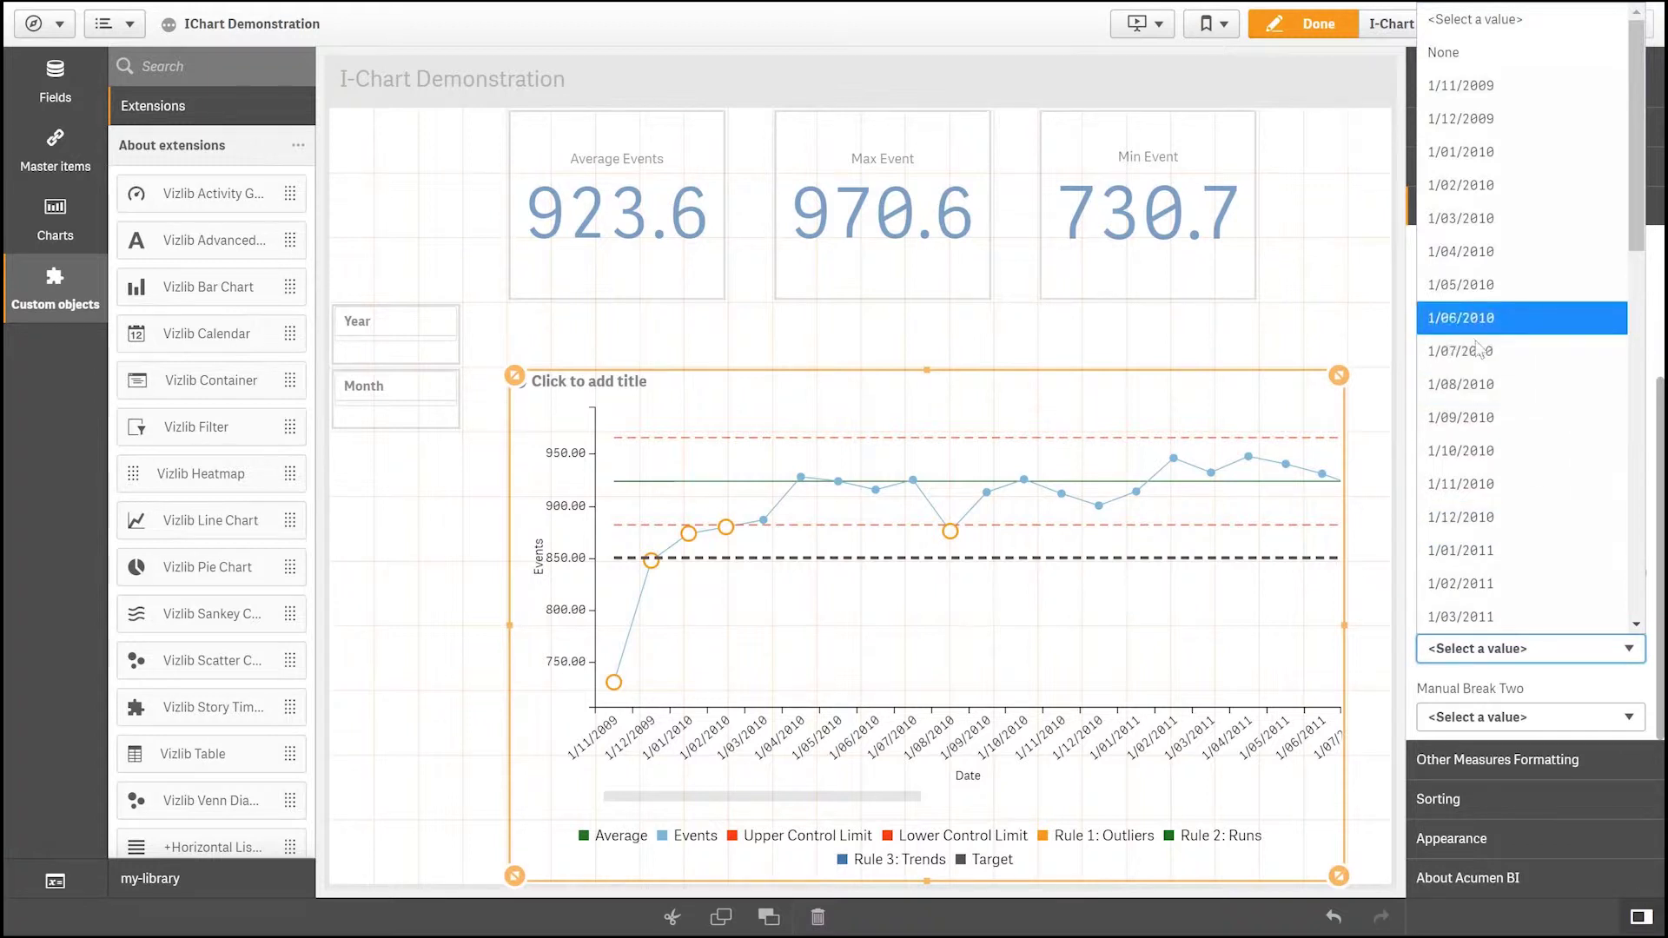
click(1473, 483)
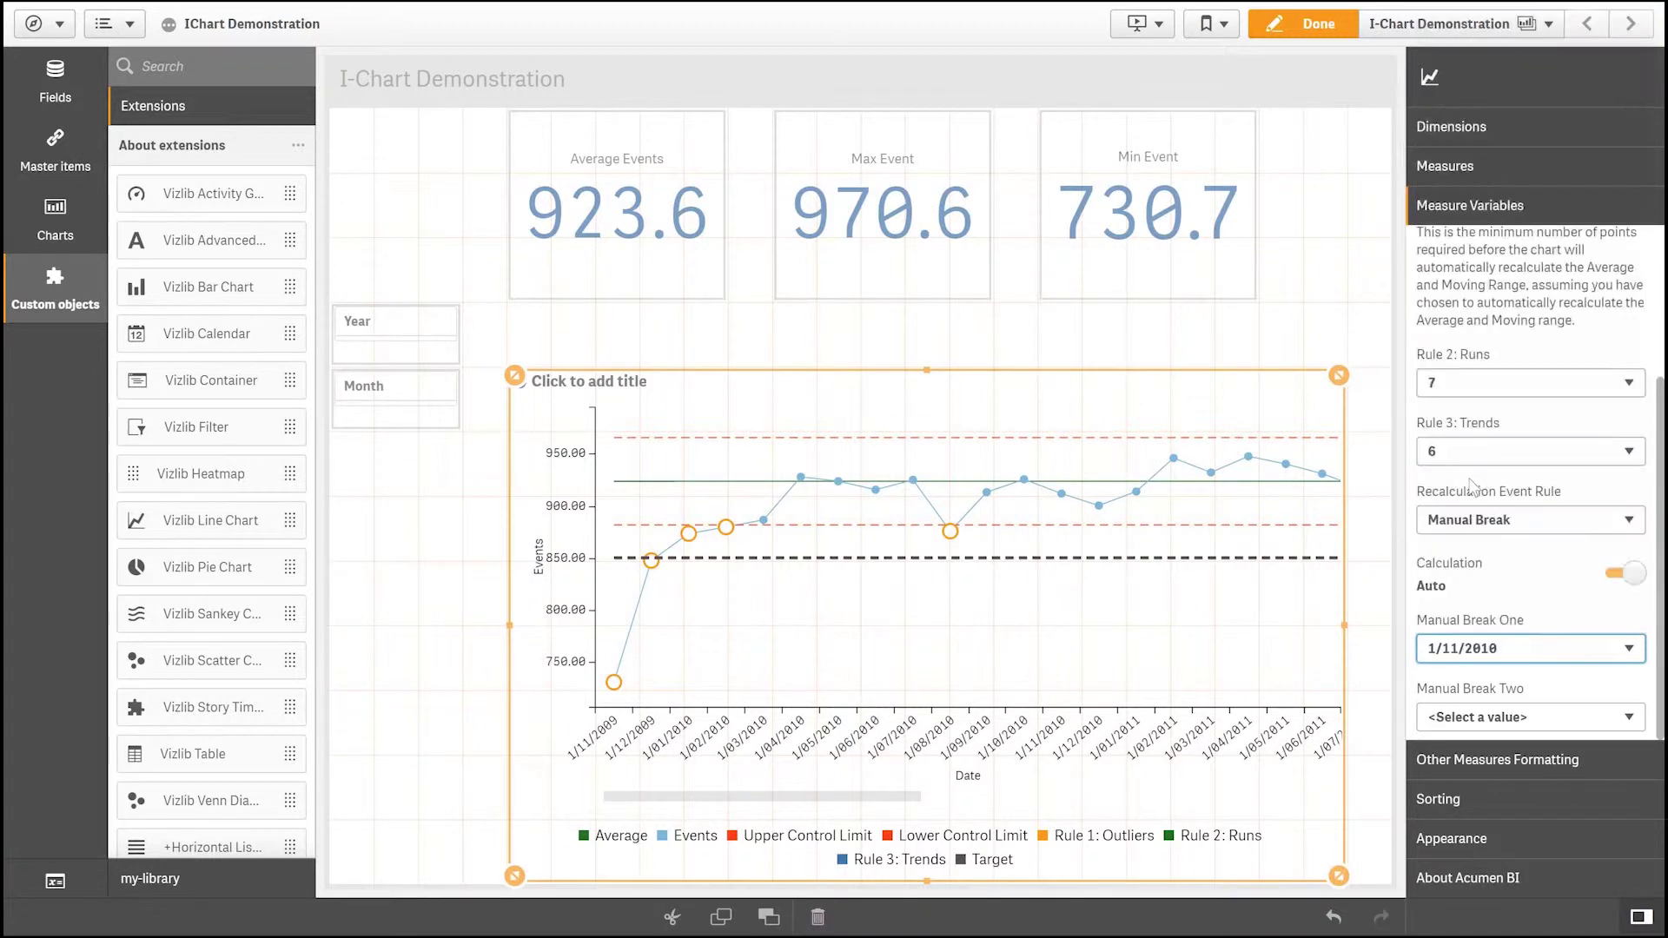
Choose a 2013 date for Manual Break Two and finish editing the sheet.
click(1529, 717)
scroll(1551, 522, down, 3)
scroll(1552, 534, down, 5)
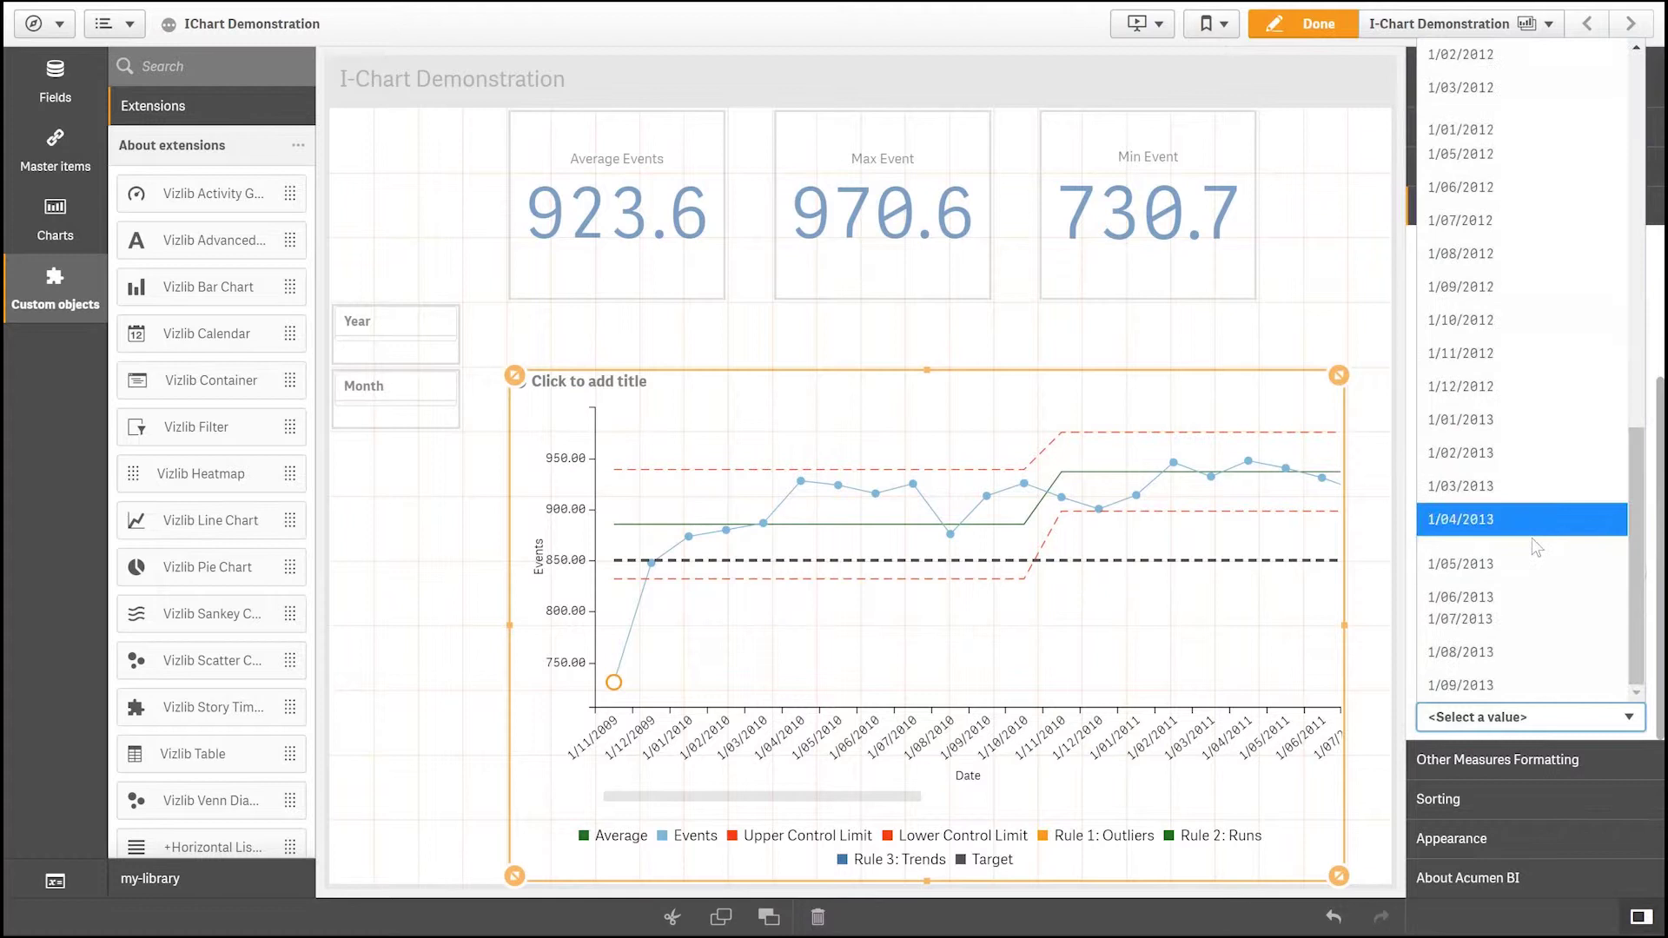
click(1527, 543)
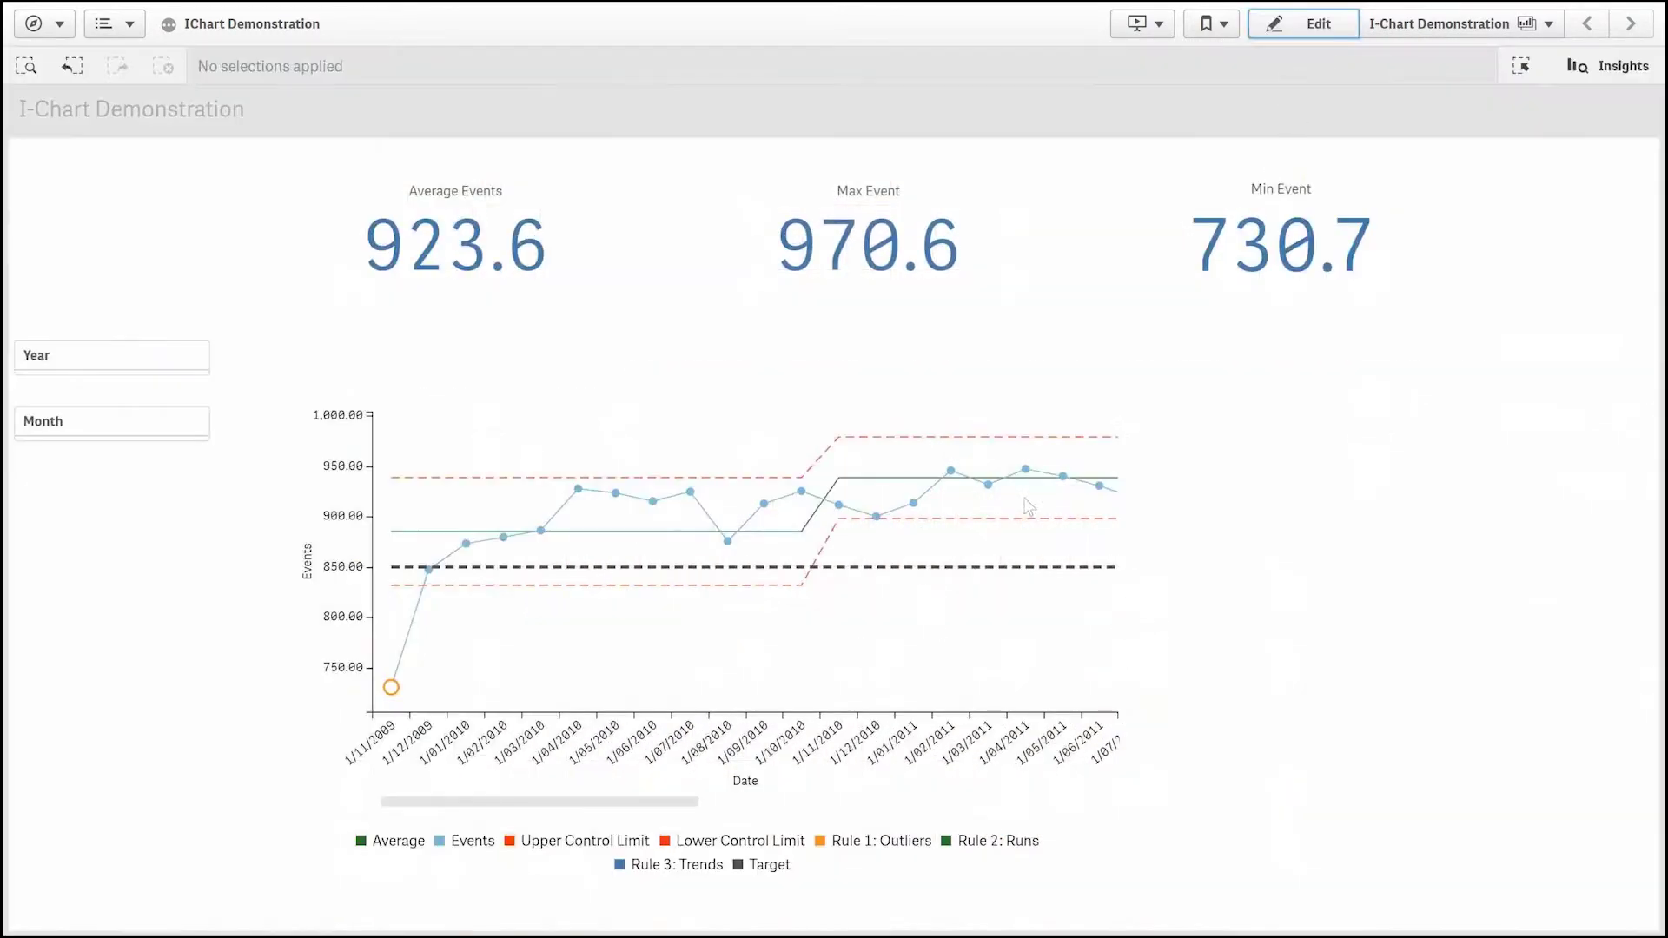
click(1314, 23)
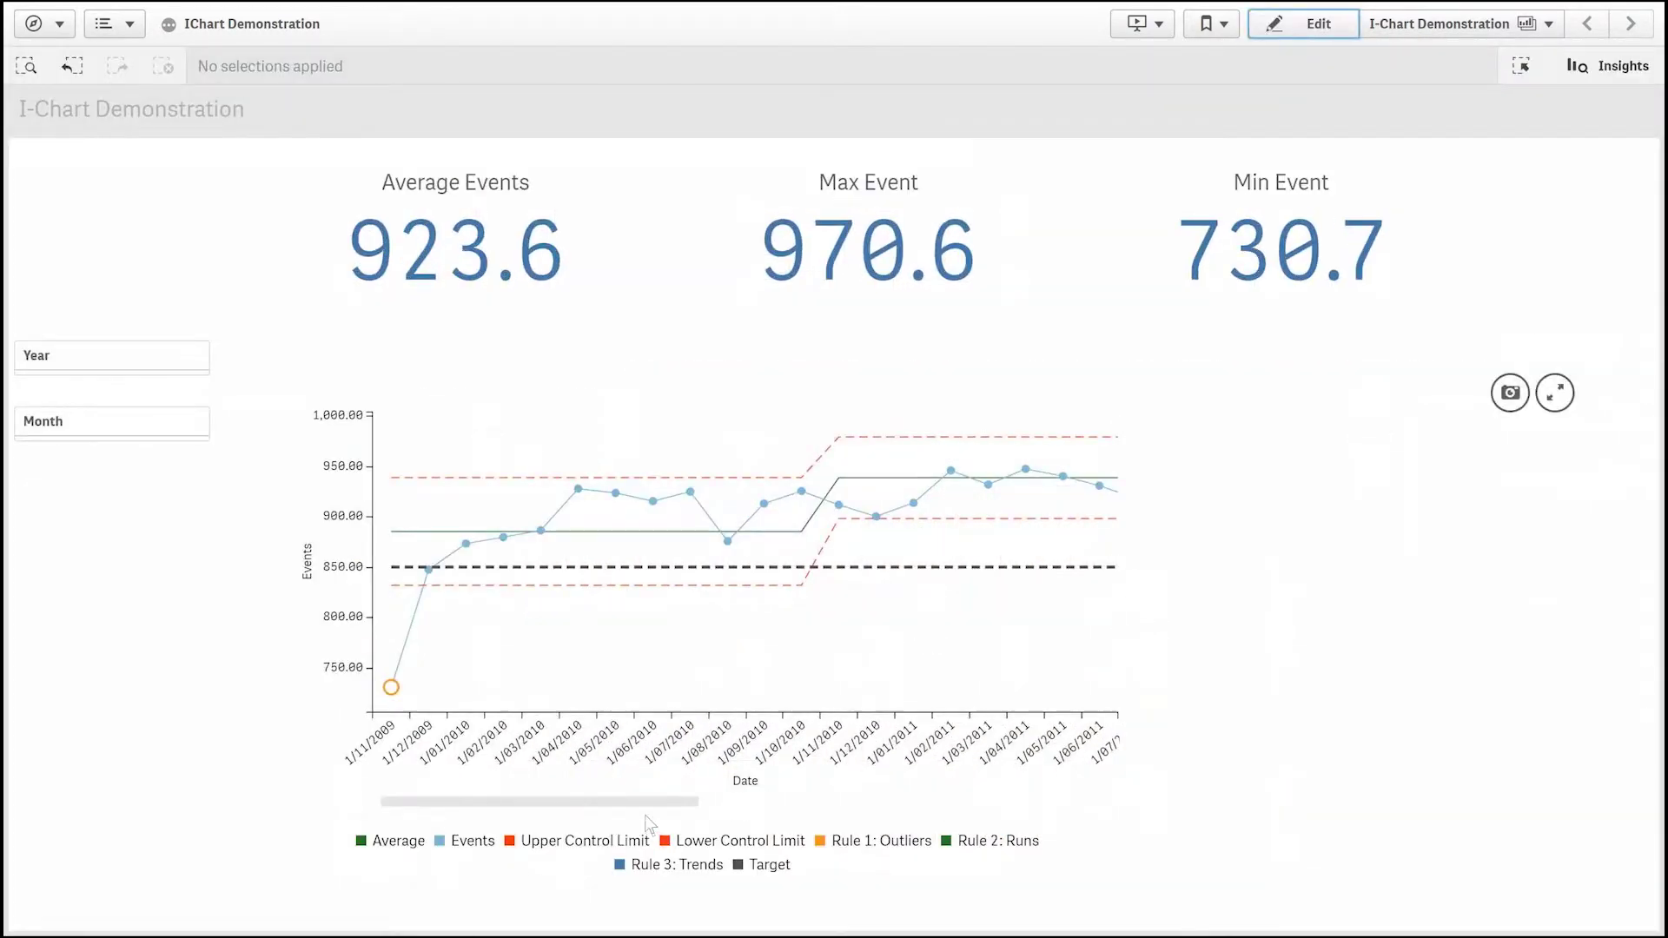
Examine the finished chart, reopen the sheet for editing and set Manual Break Two to None.
drag(717, 870, 601, 814)
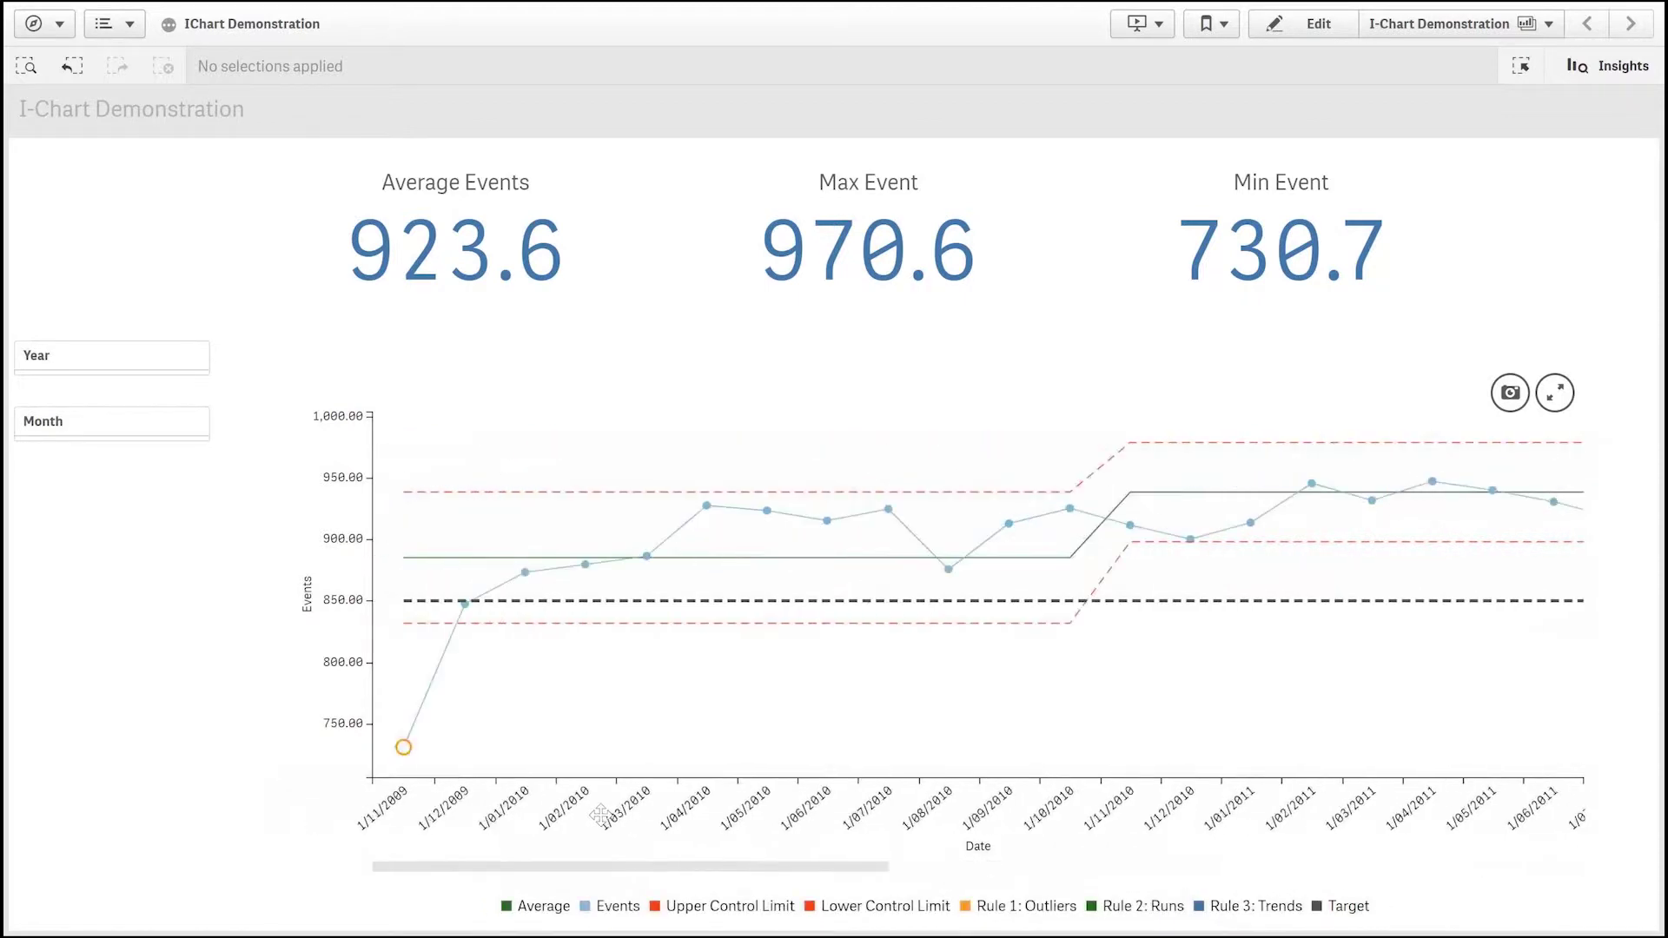
click(1317, 26)
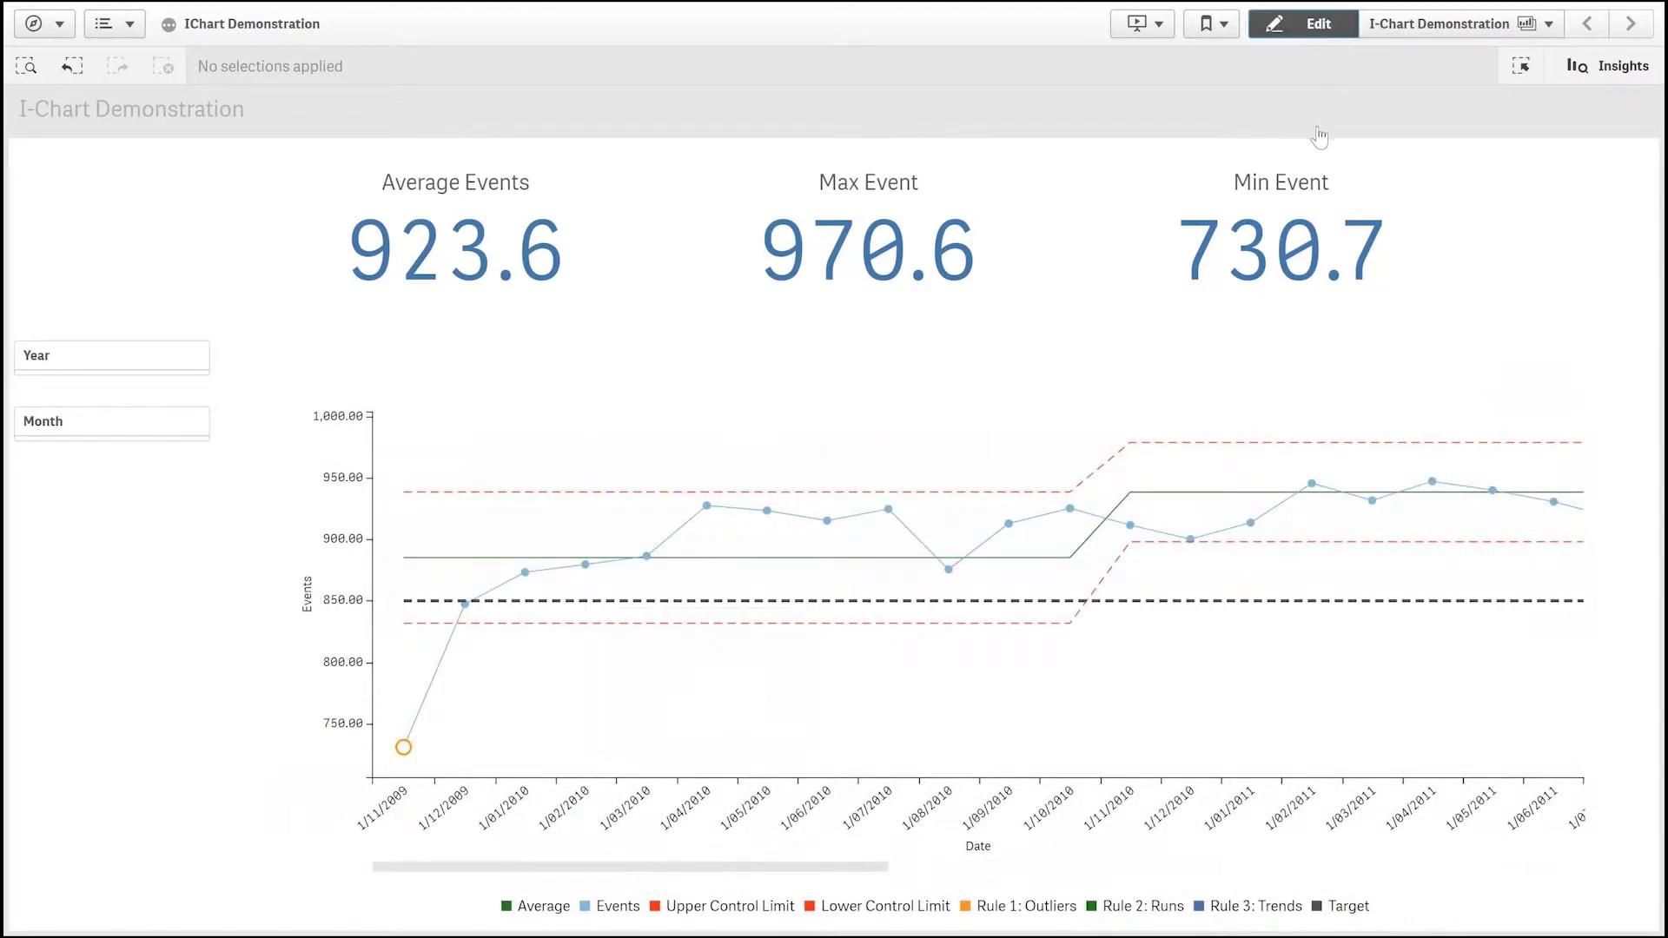
scroll(1529, 677, down, 5)
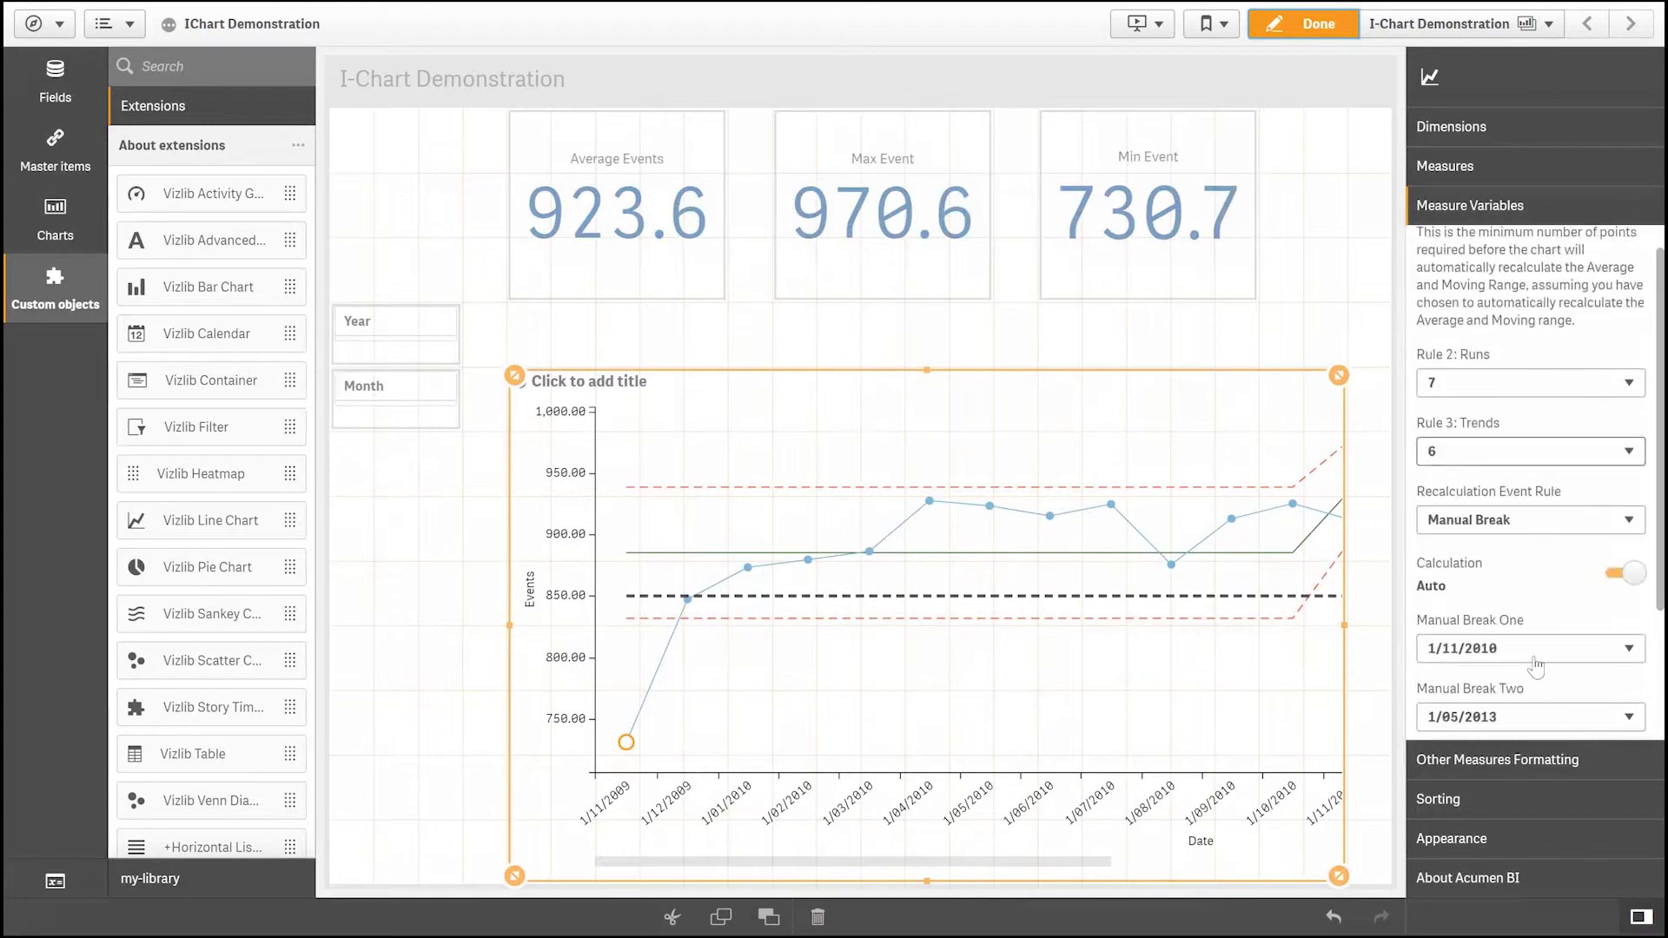
click(1548, 721)
scroll(1572, 495, up, 15)
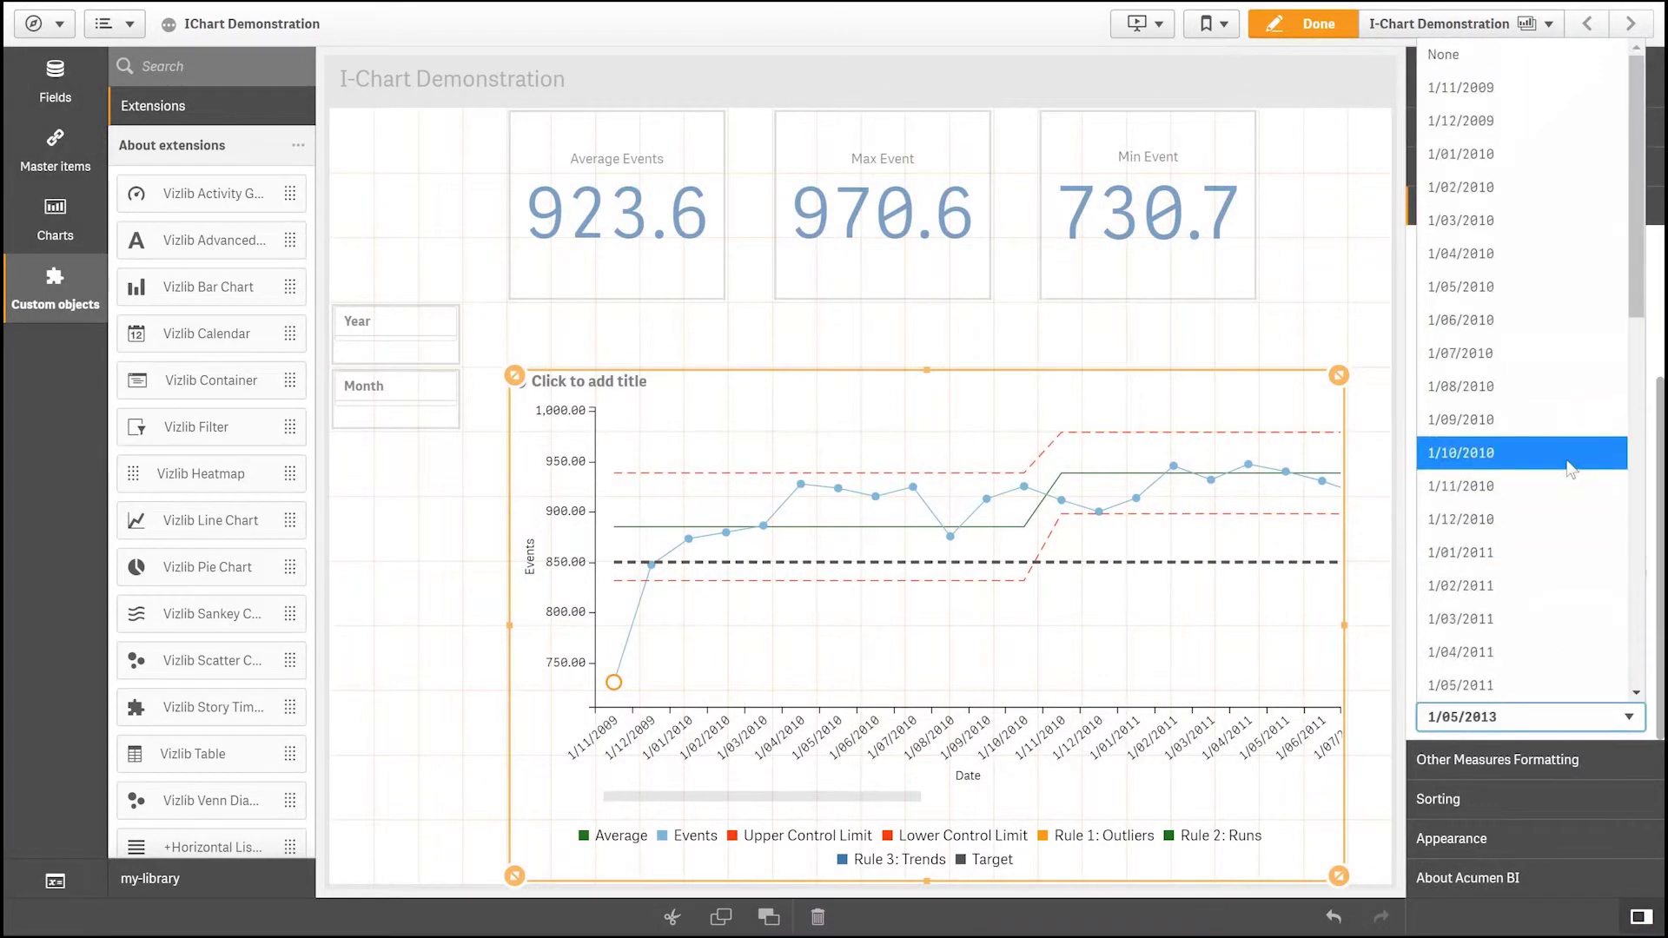
click(1536, 66)
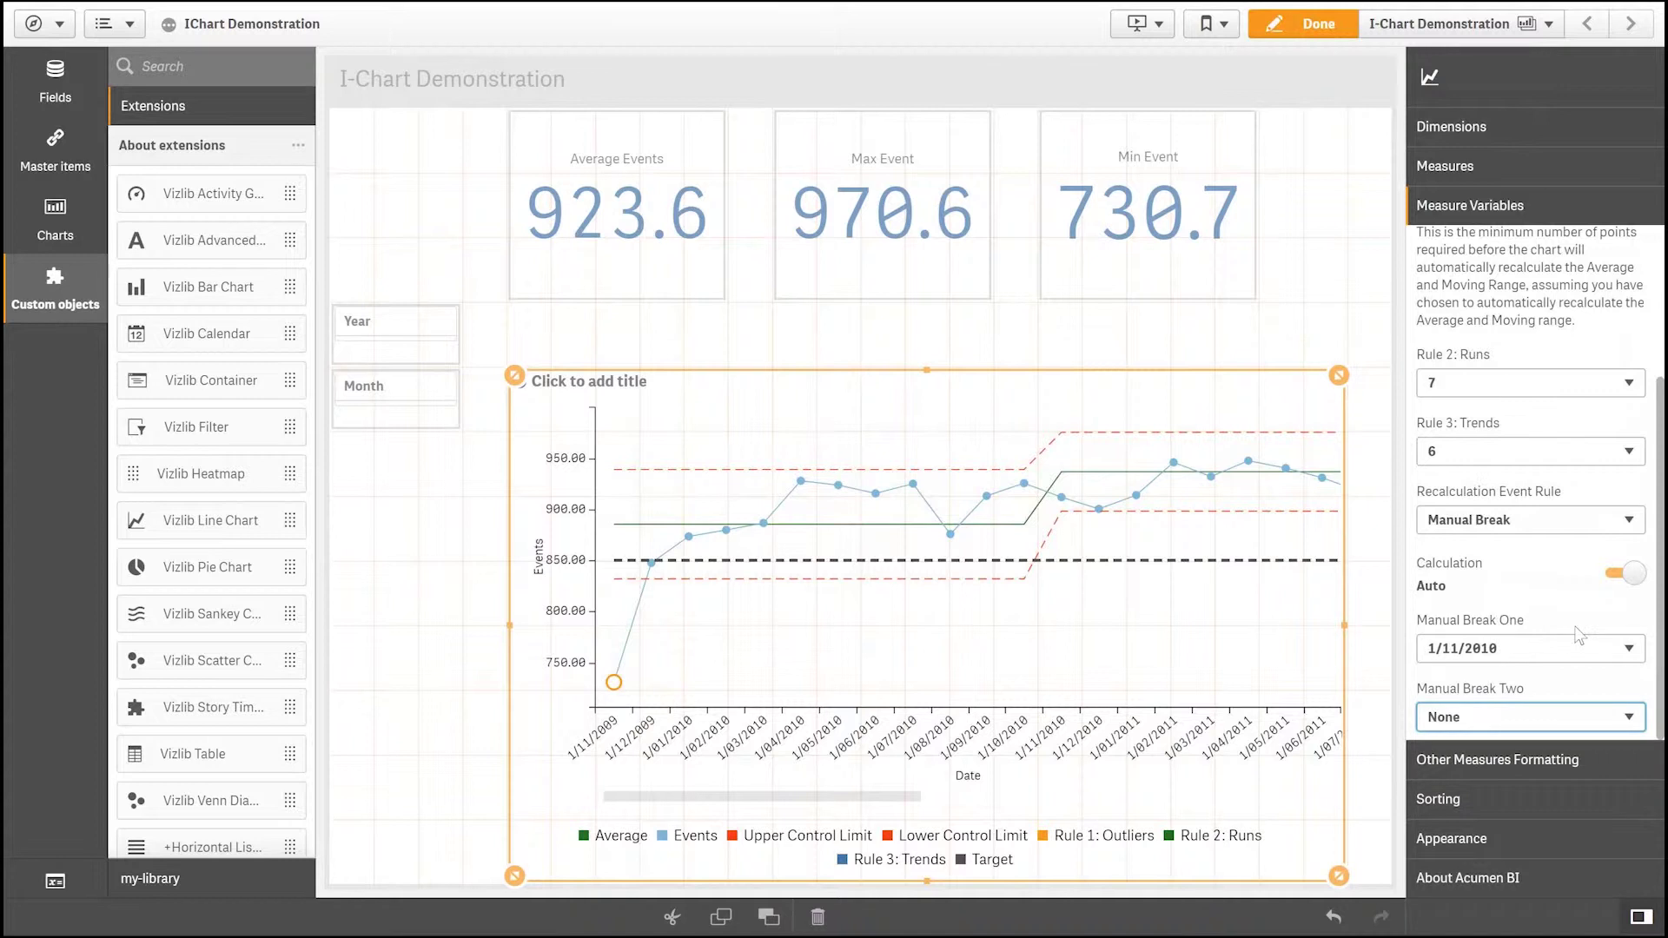
Switch the manual break calculation to Custom, copy the custom break point expression from the Notepad notes and return to Qlik Sense.
click(1625, 576)
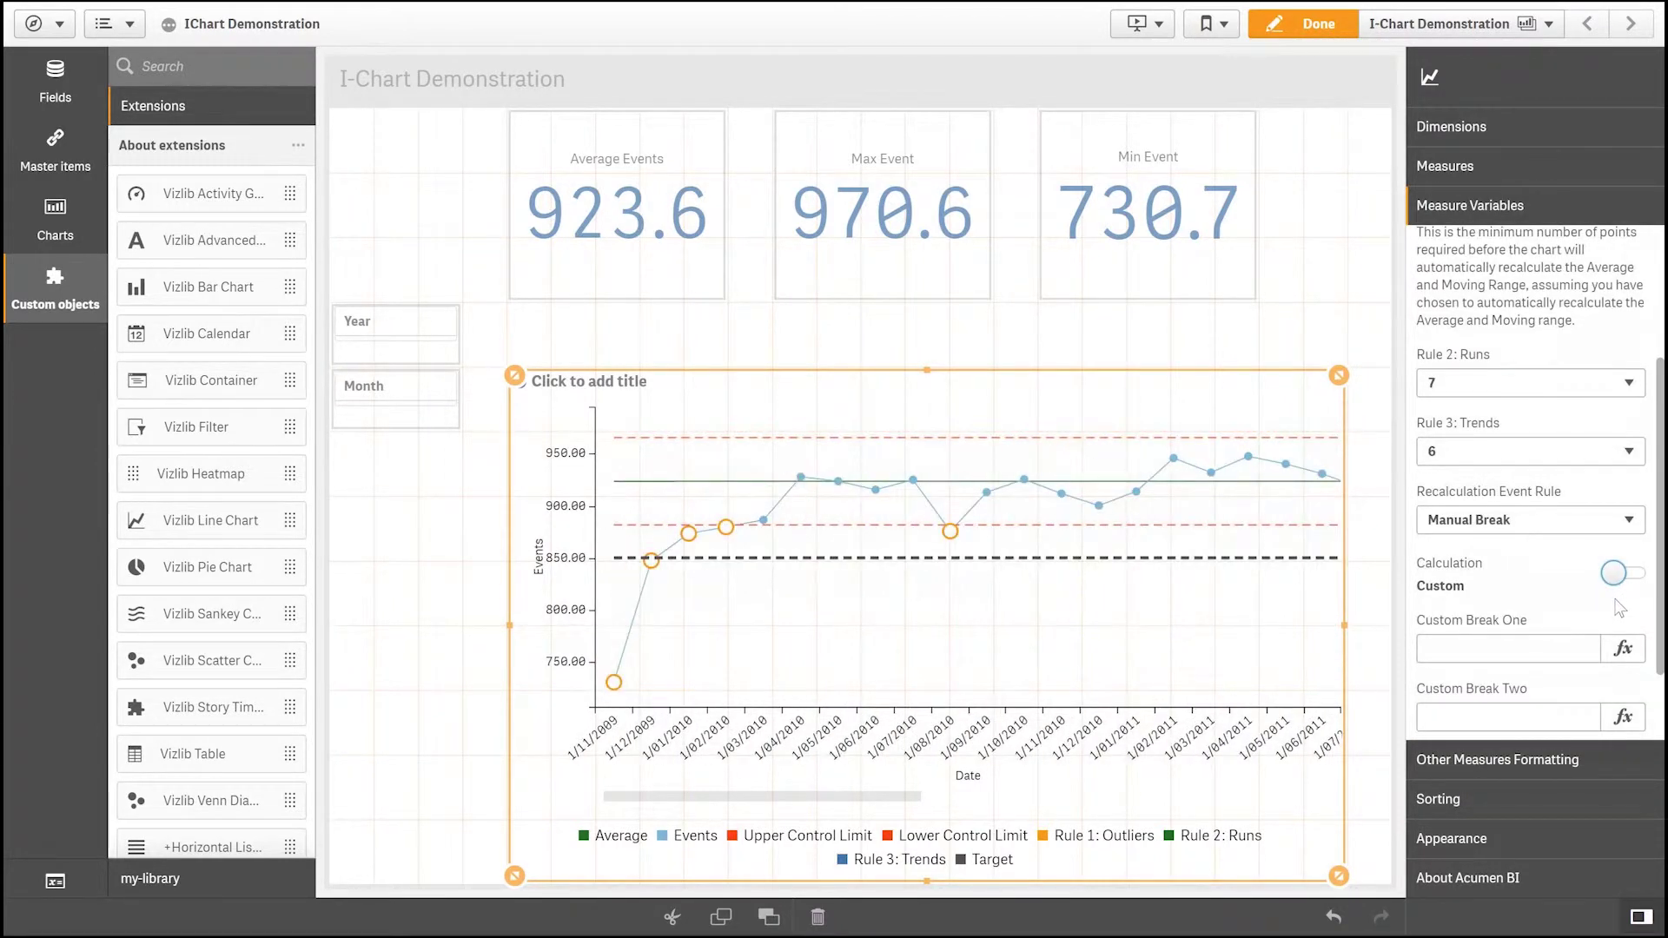
click(1624, 658)
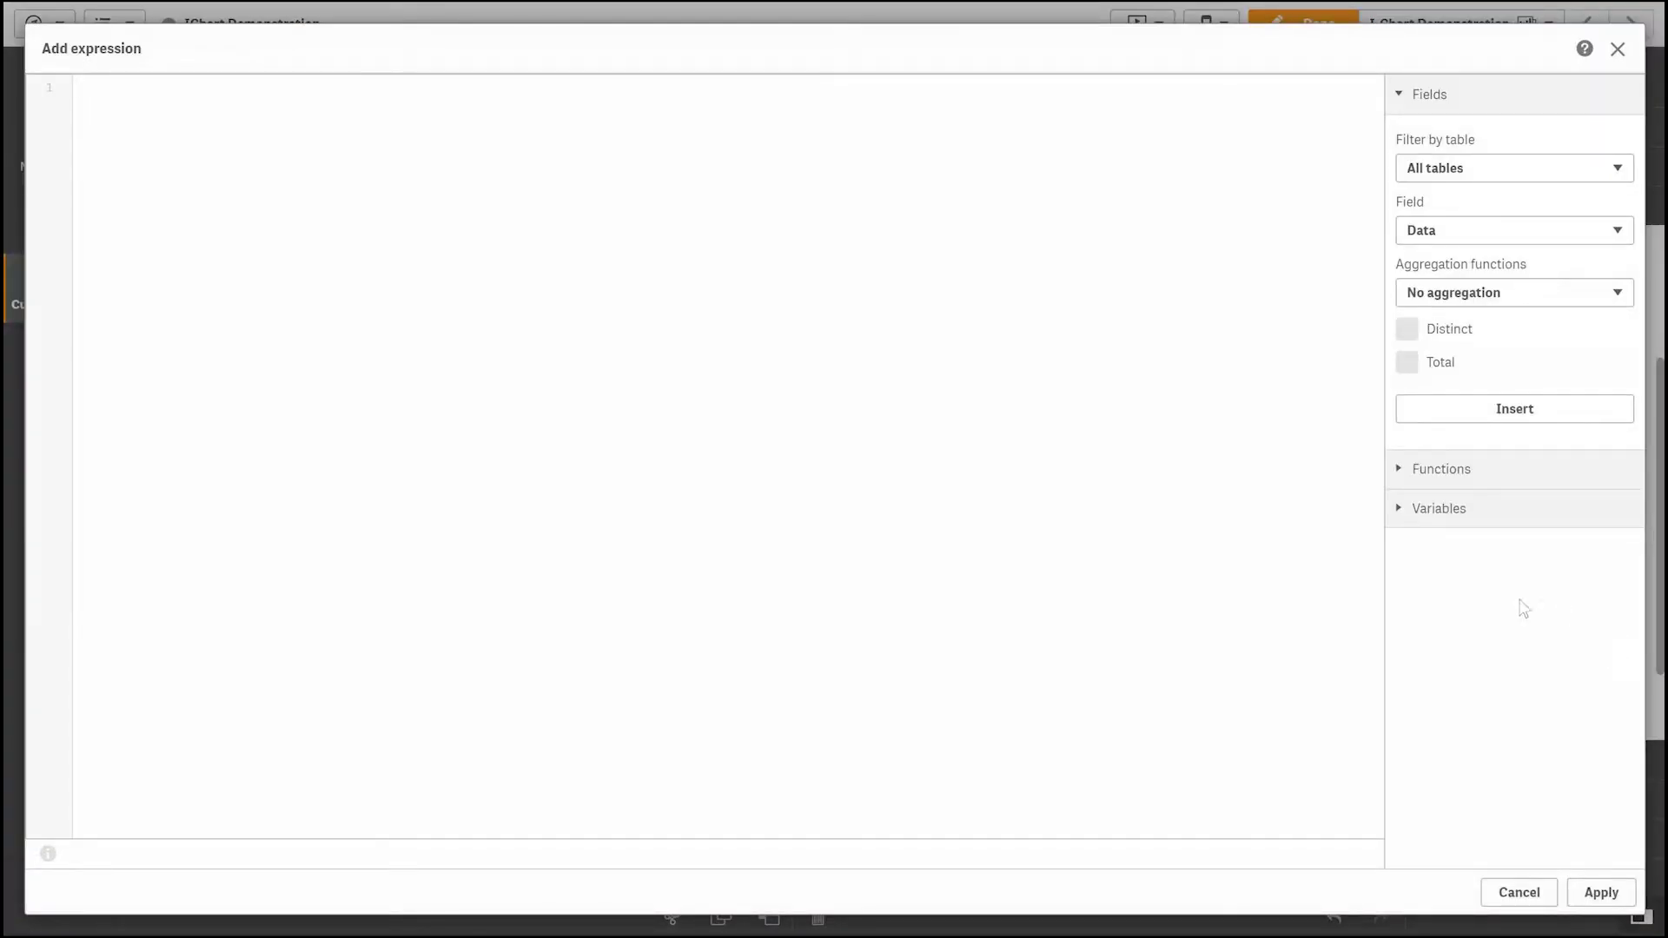
key(alt+Tab)
click(1240, 531)
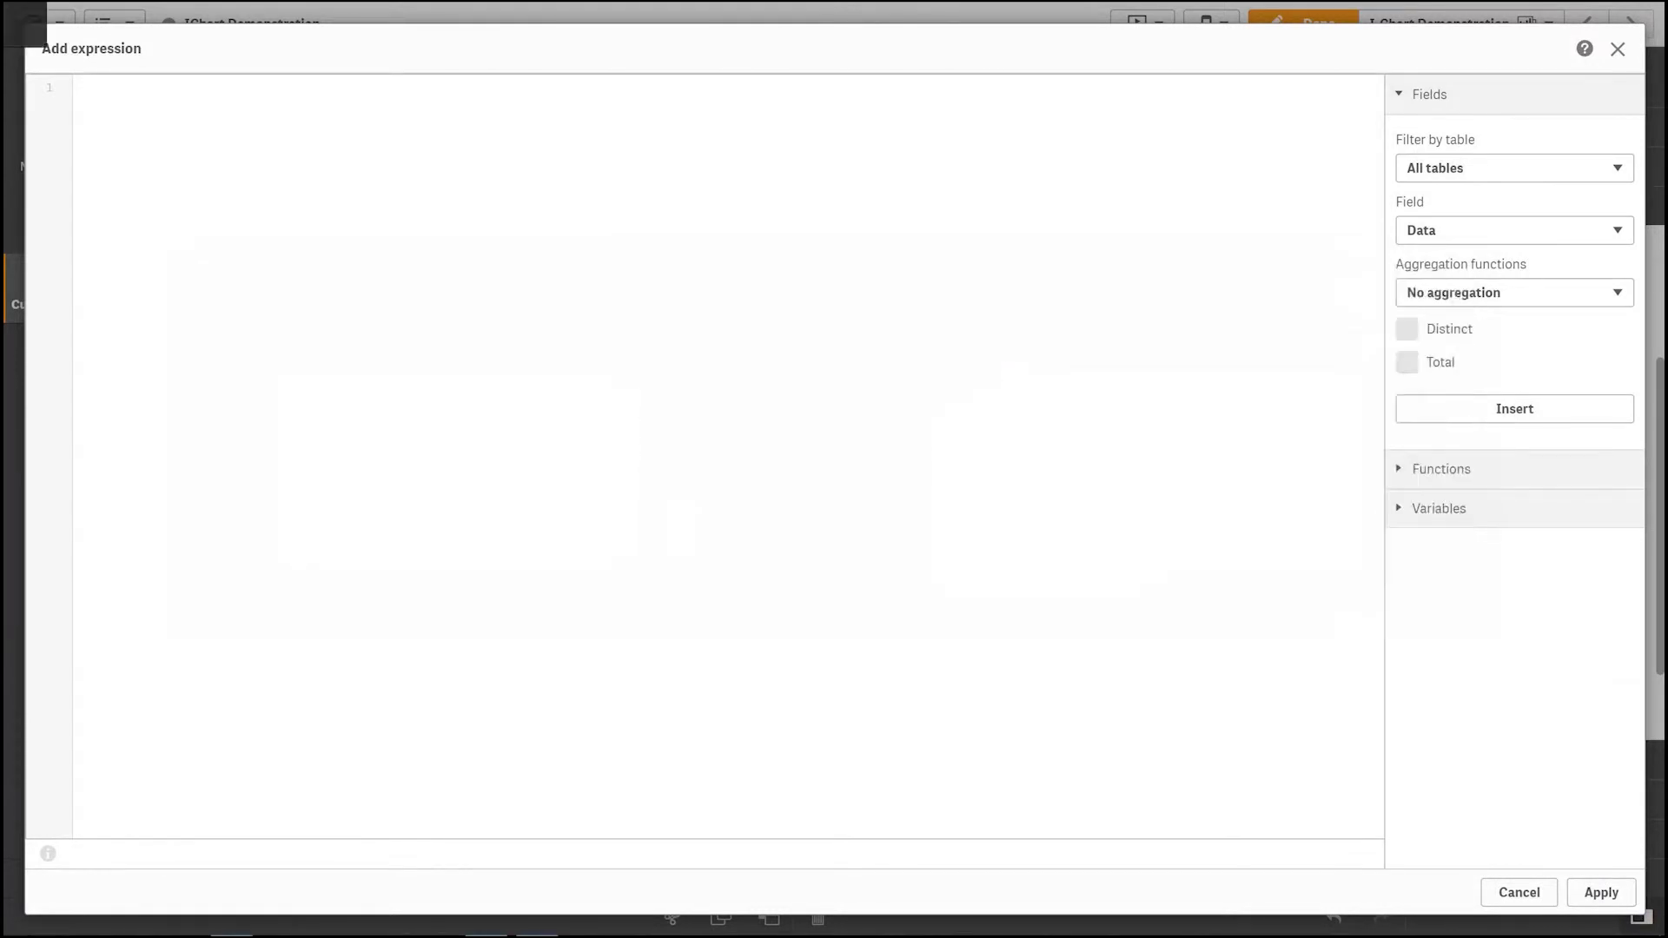
drag(464, 90, 8, 90)
key(ctrl+c)
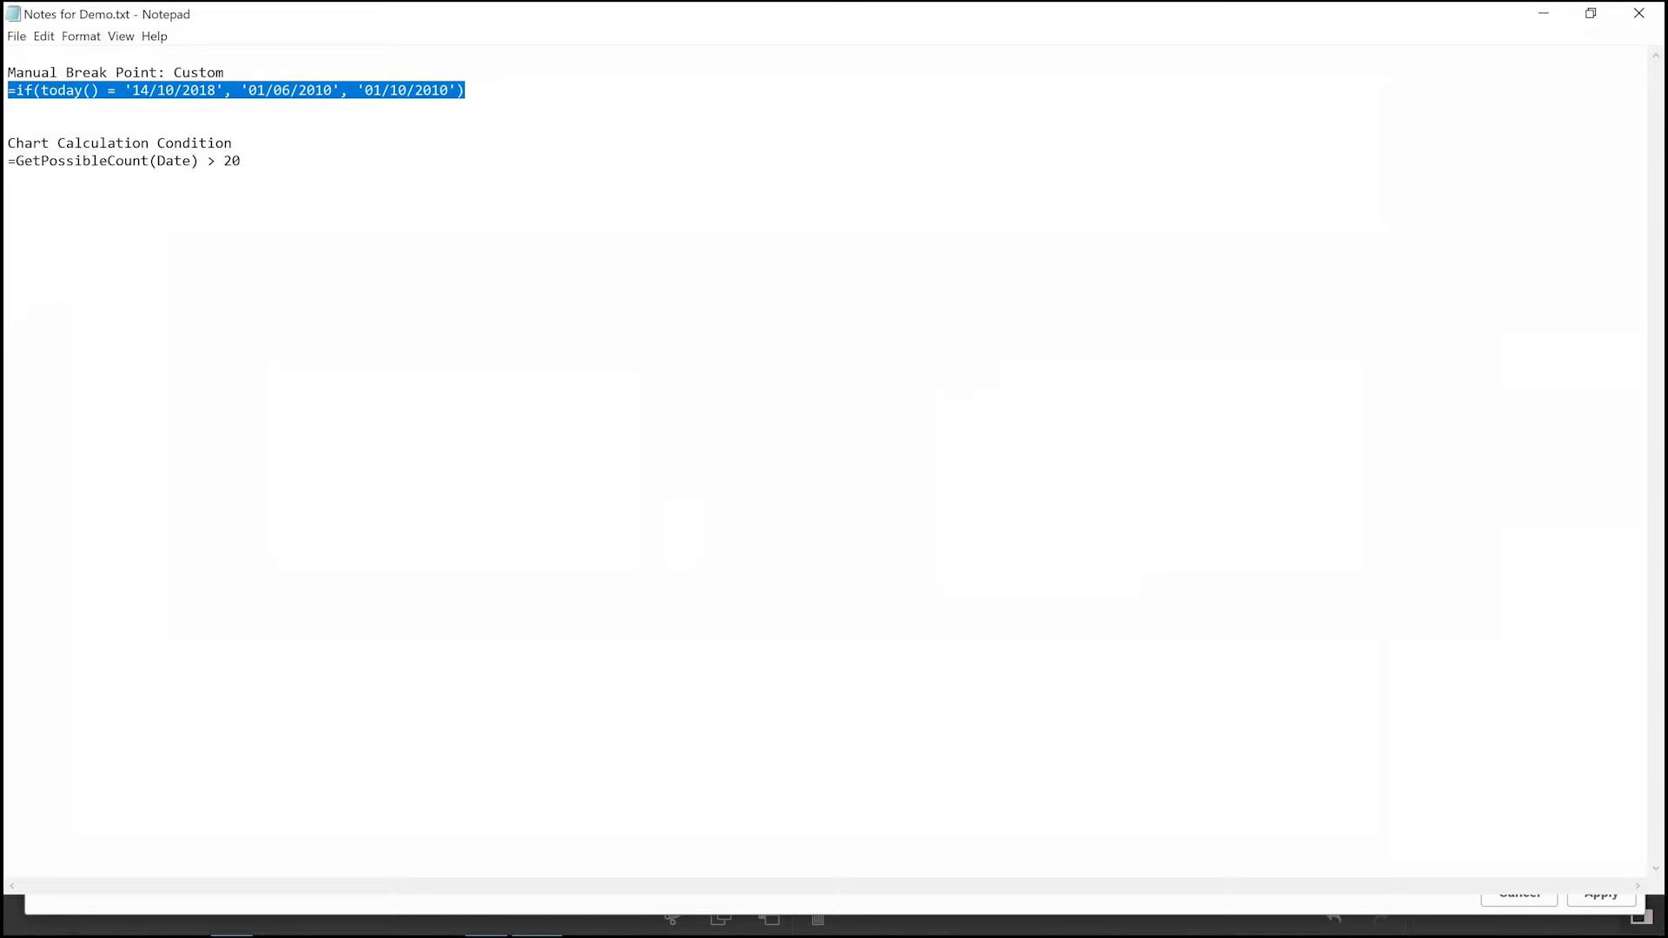
key(alt+Tab)
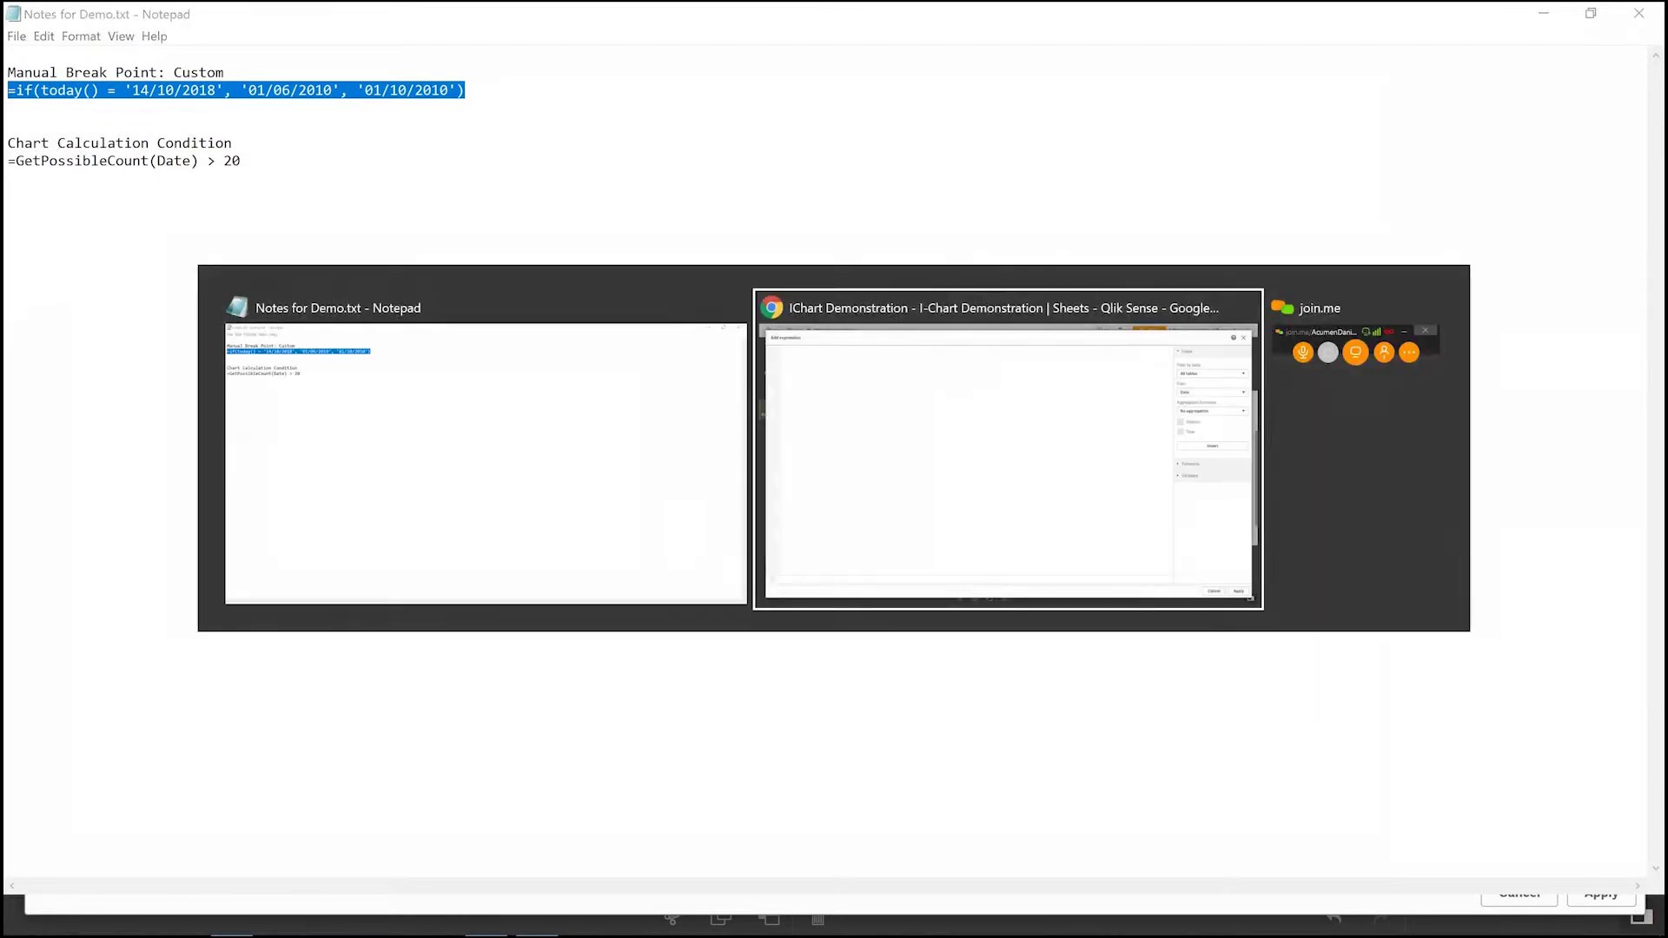
click(908, 456)
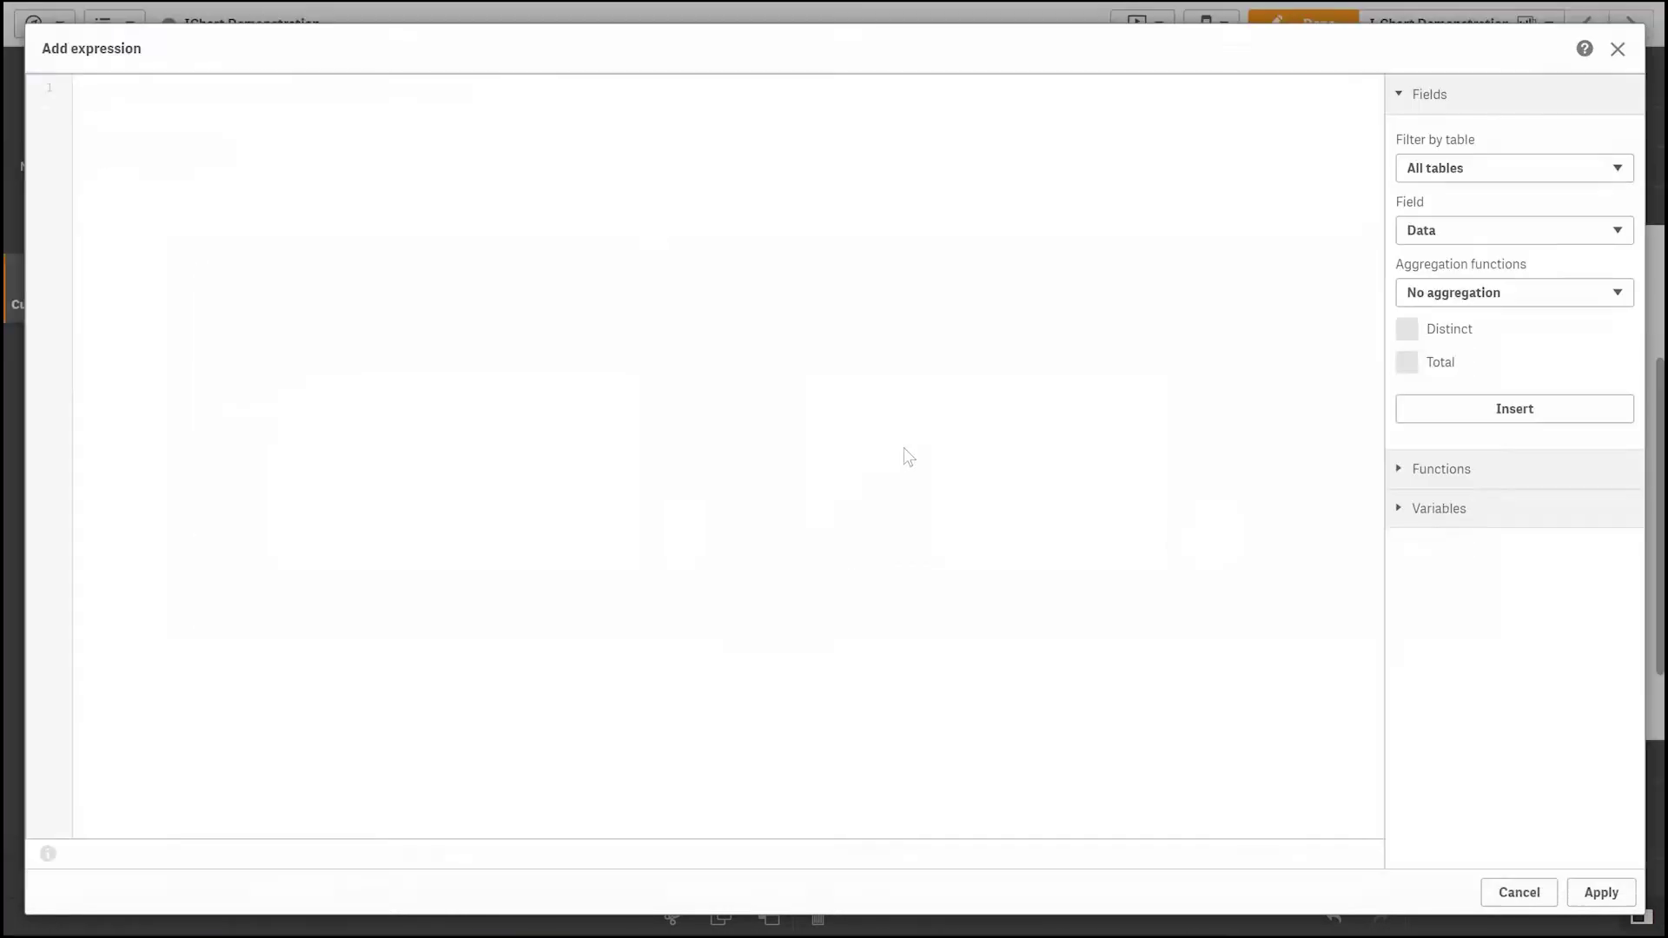
key(ctrl+v)
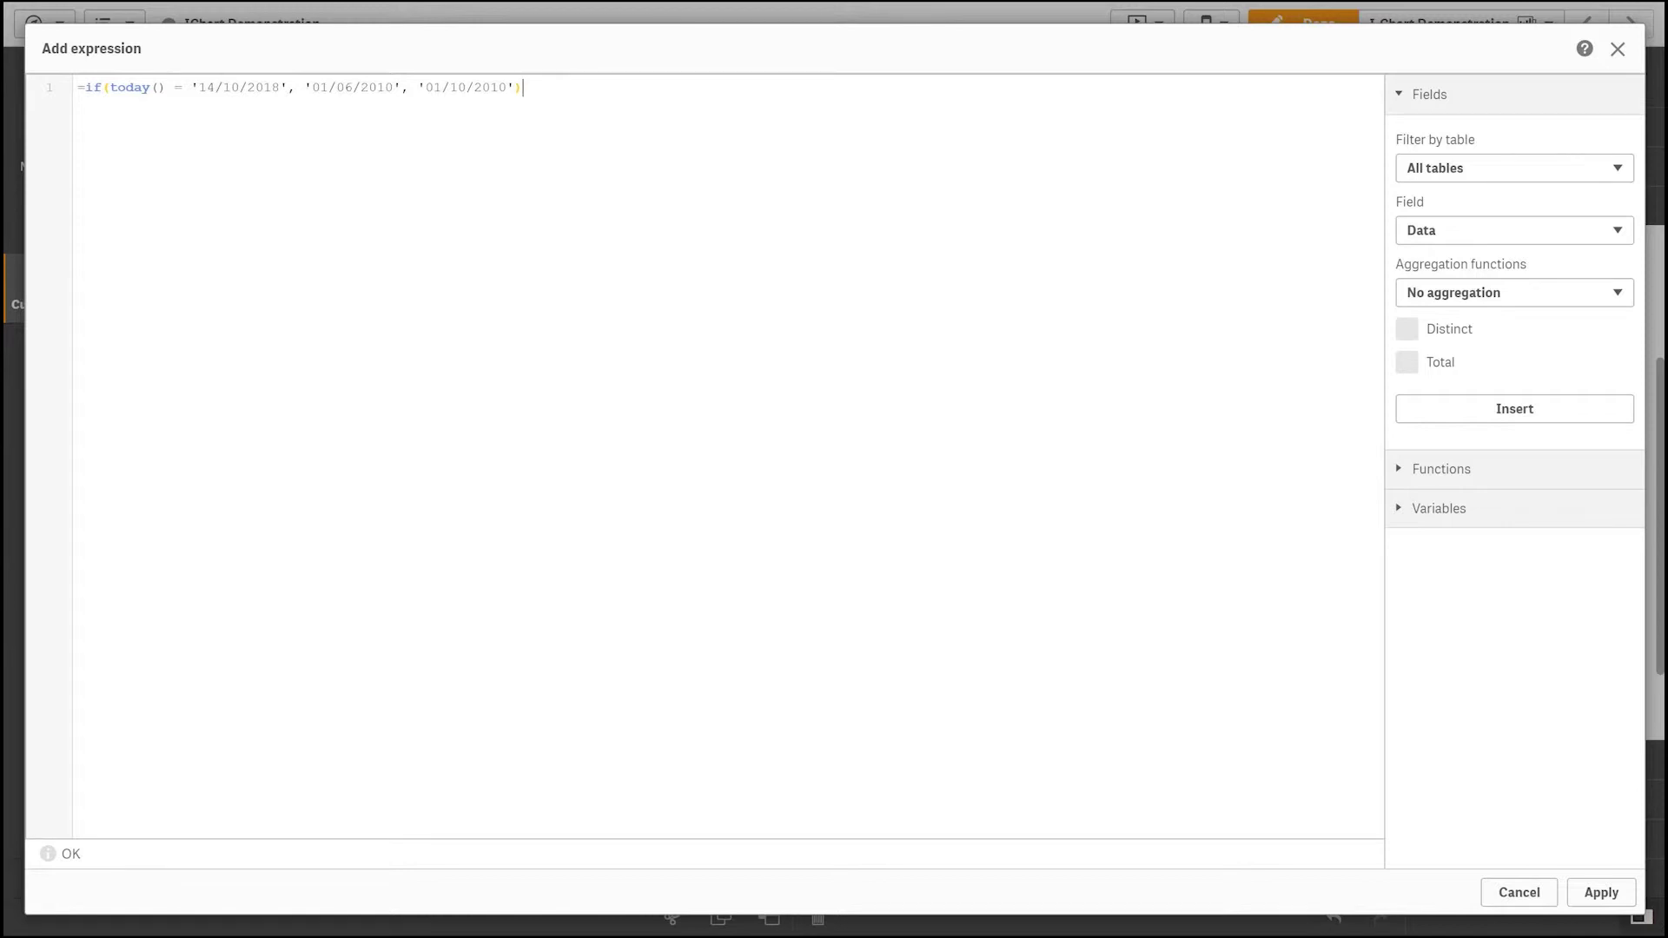
drag(418, 88, 506, 89)
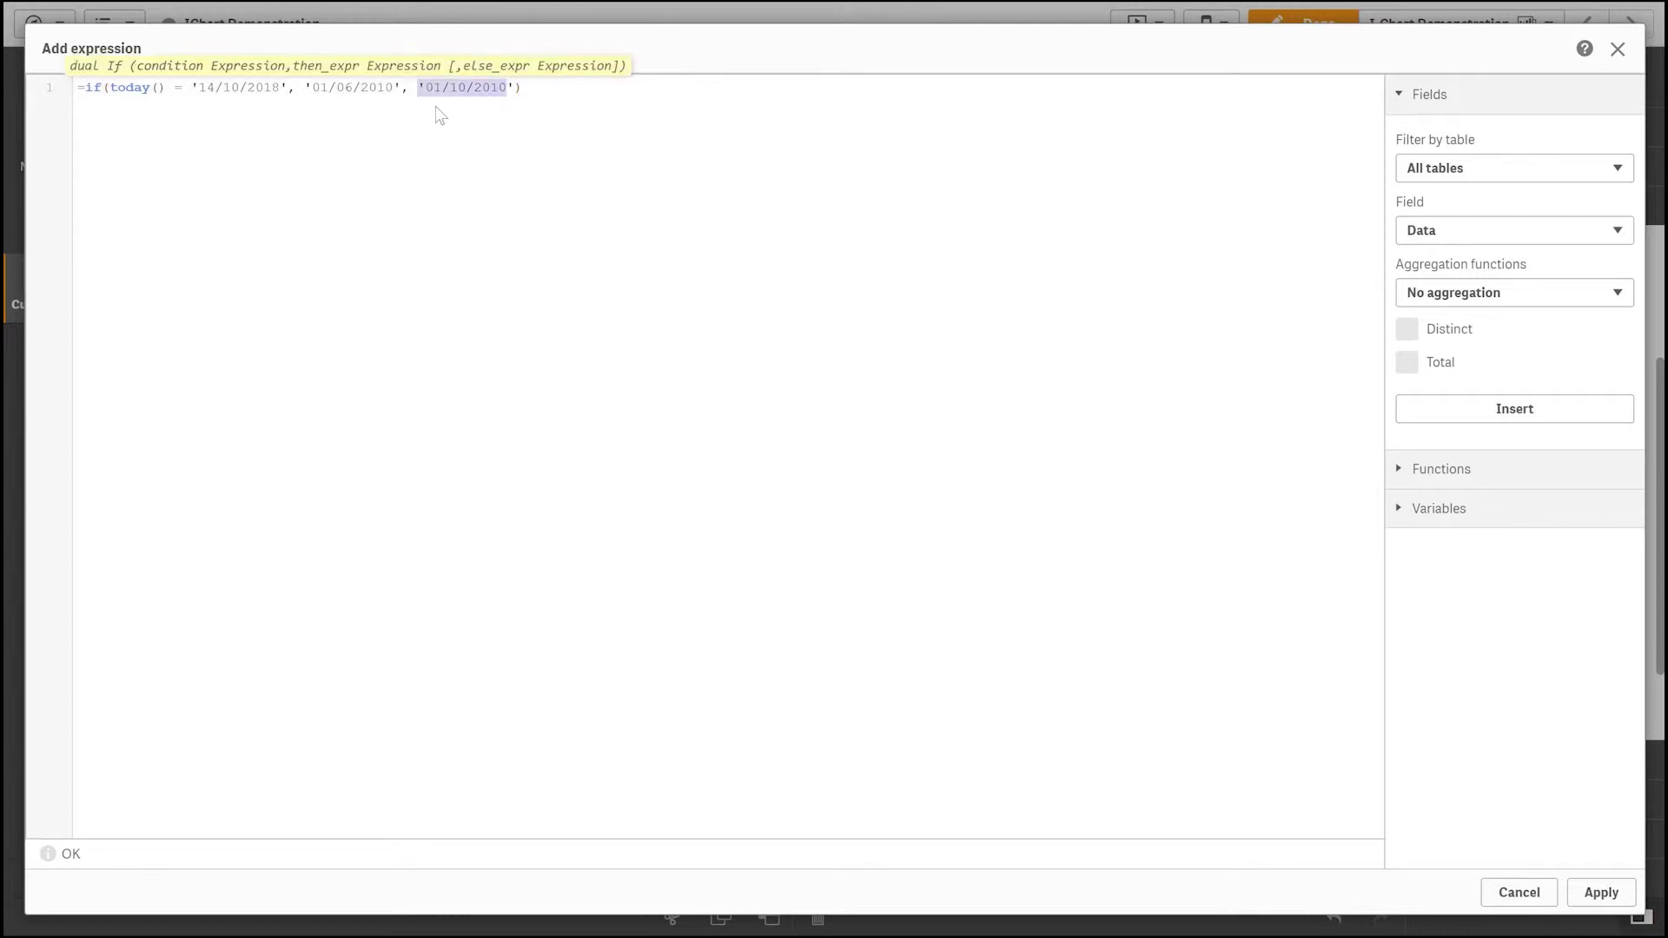
click(487, 123)
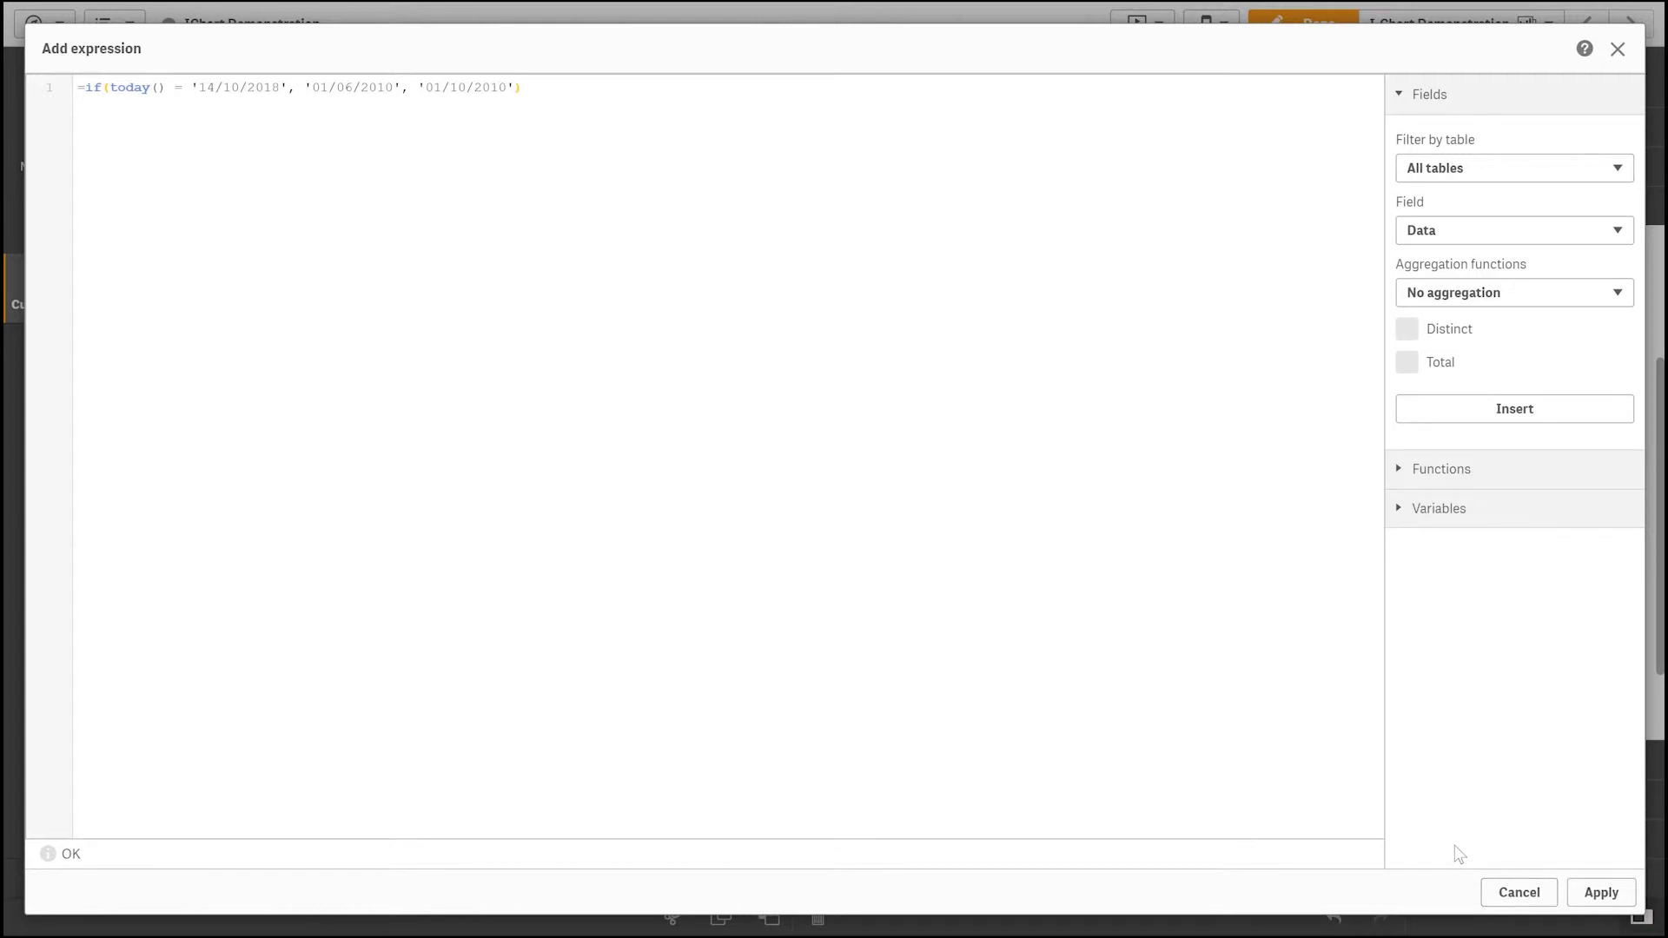
click(1529, 901)
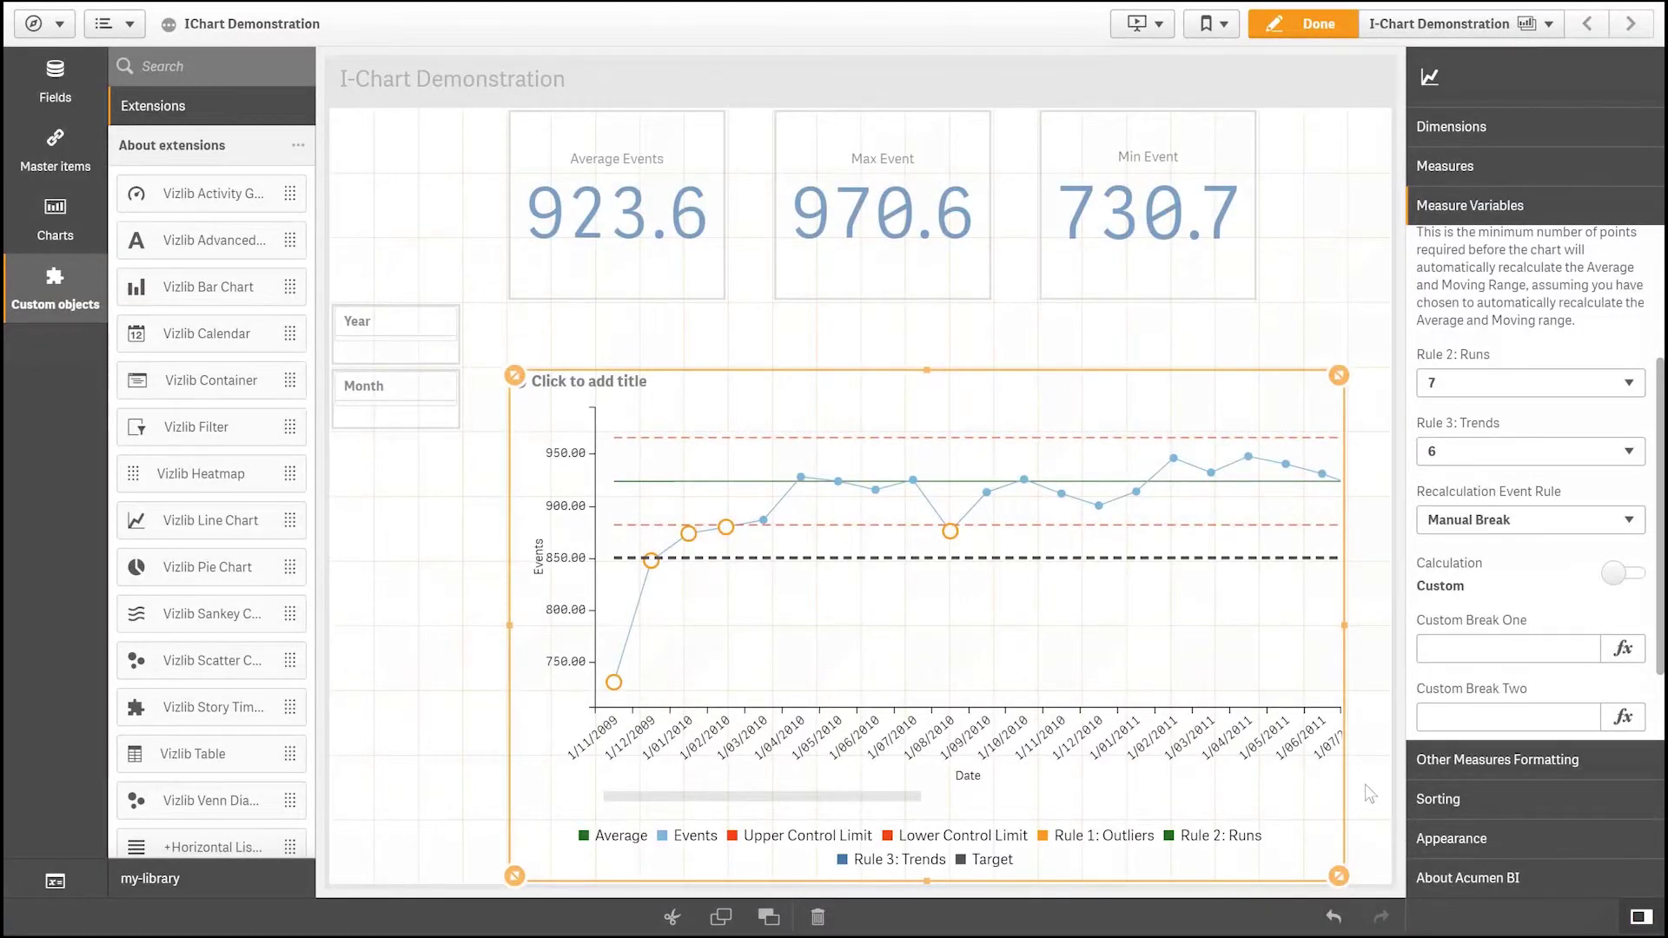
Set Custom Break One to =if(today() = '14/10/2018', '01/06/2010', '01/10/2010') and read the note on custom break calculations.
click(1562, 648)
key(ctrl+v)
click(1559, 618)
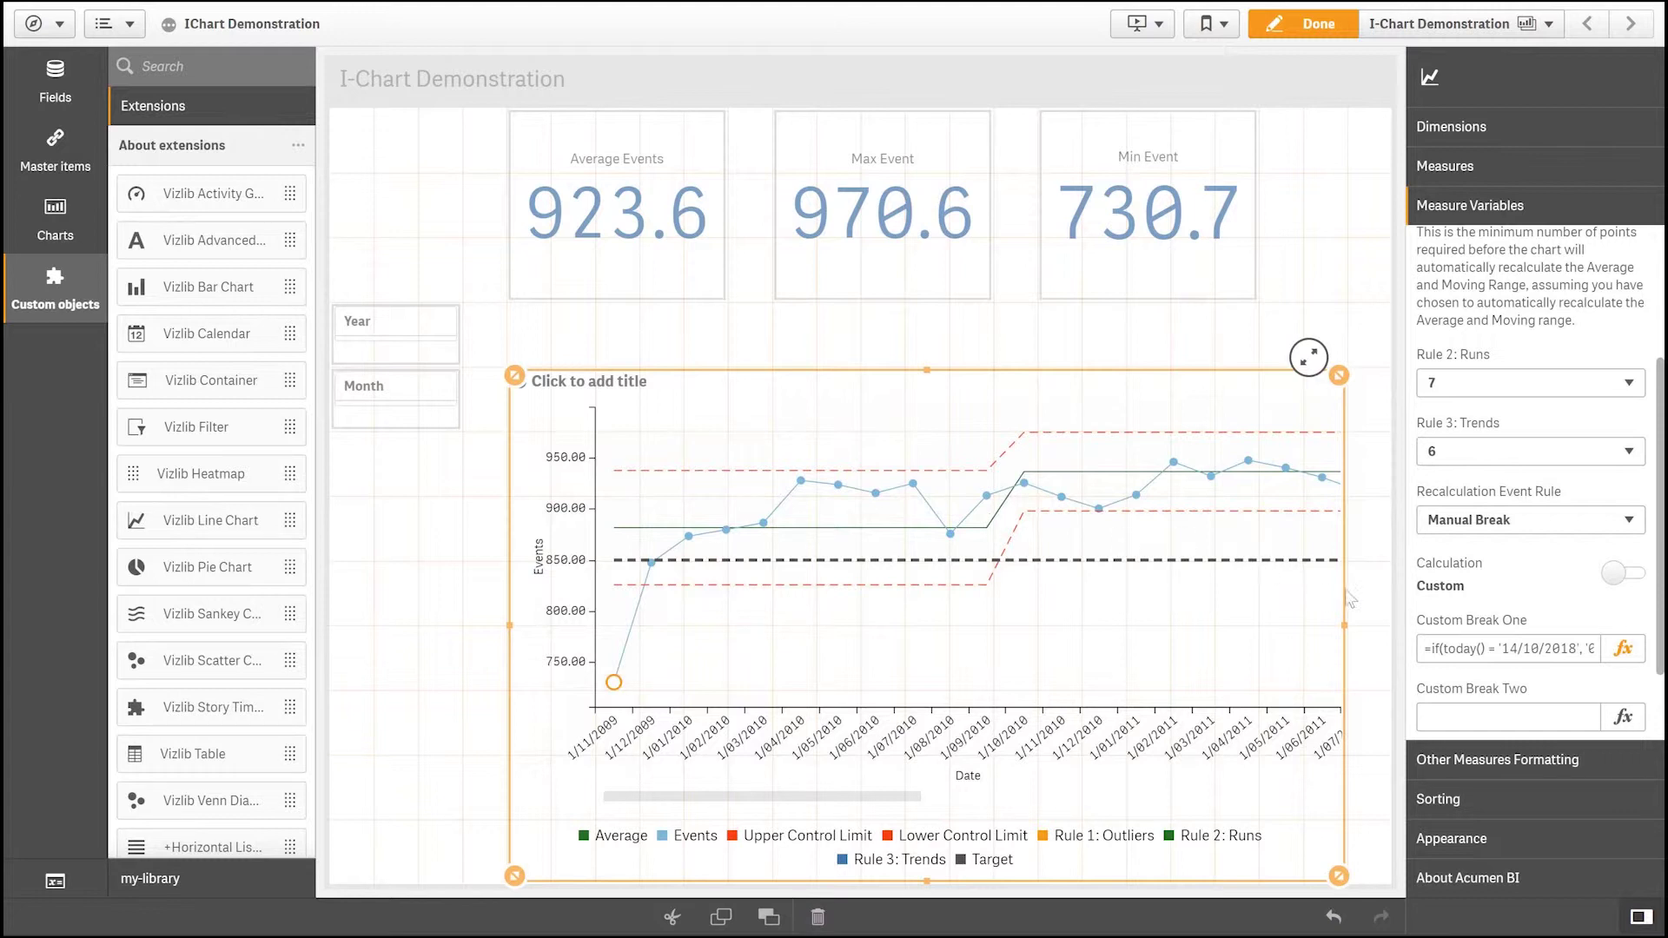
scroll(1500, 627, down, 2)
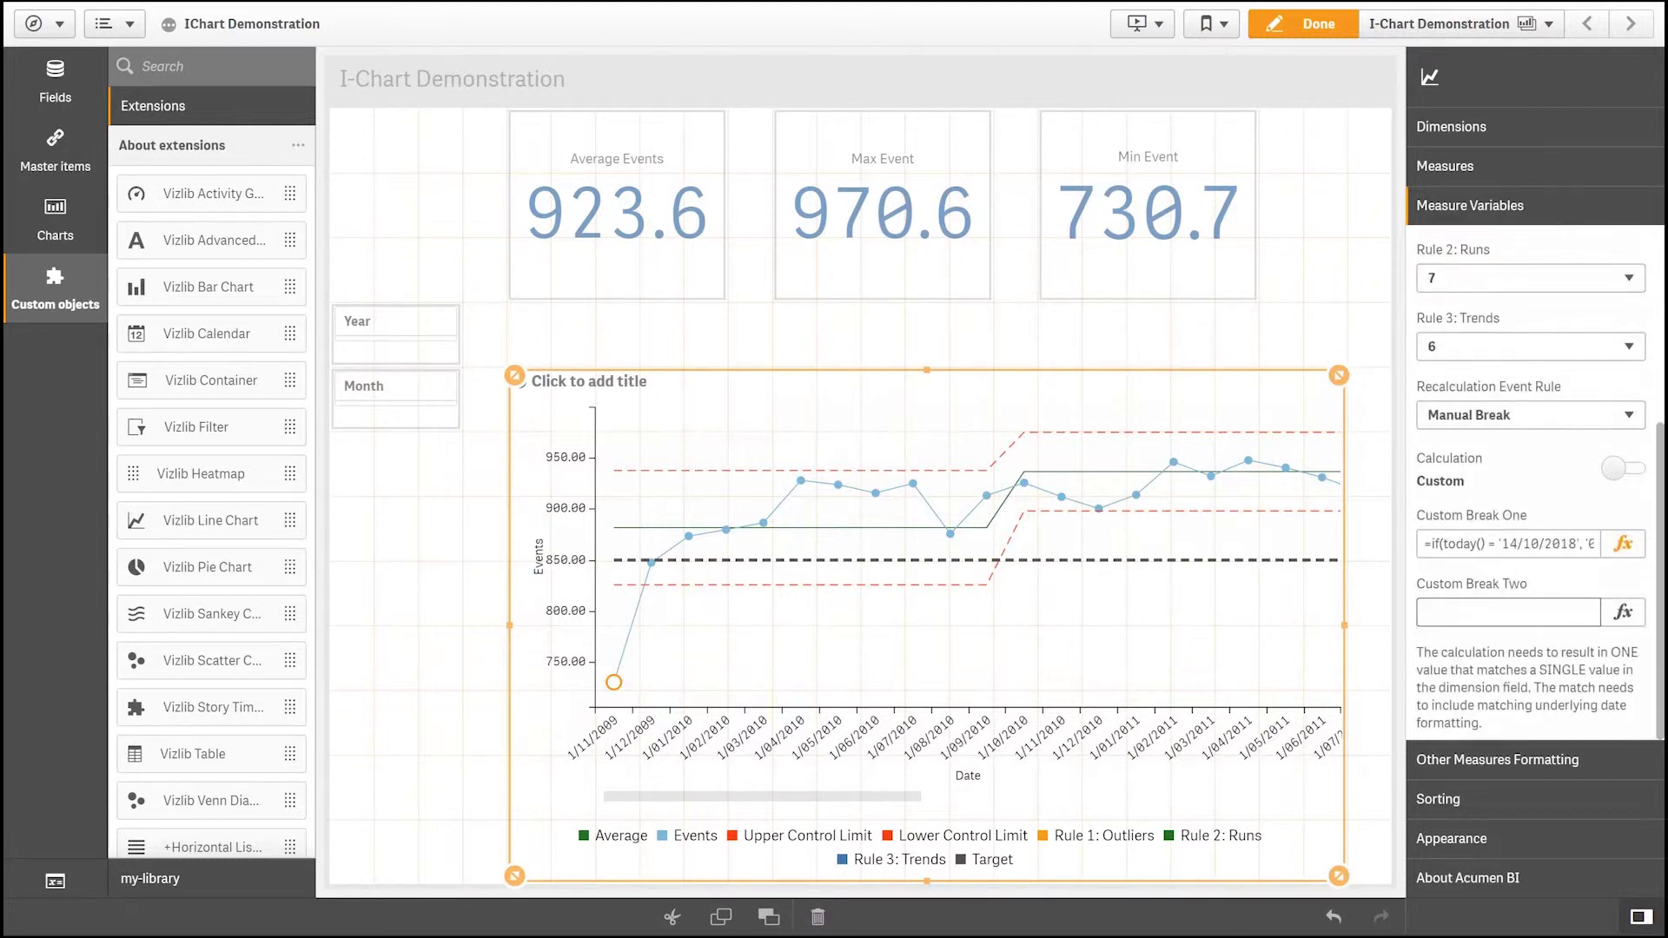
Switch the chart's calculation method to Baseline with 14 baseline points.
scroll(1500, 627, up, 5)
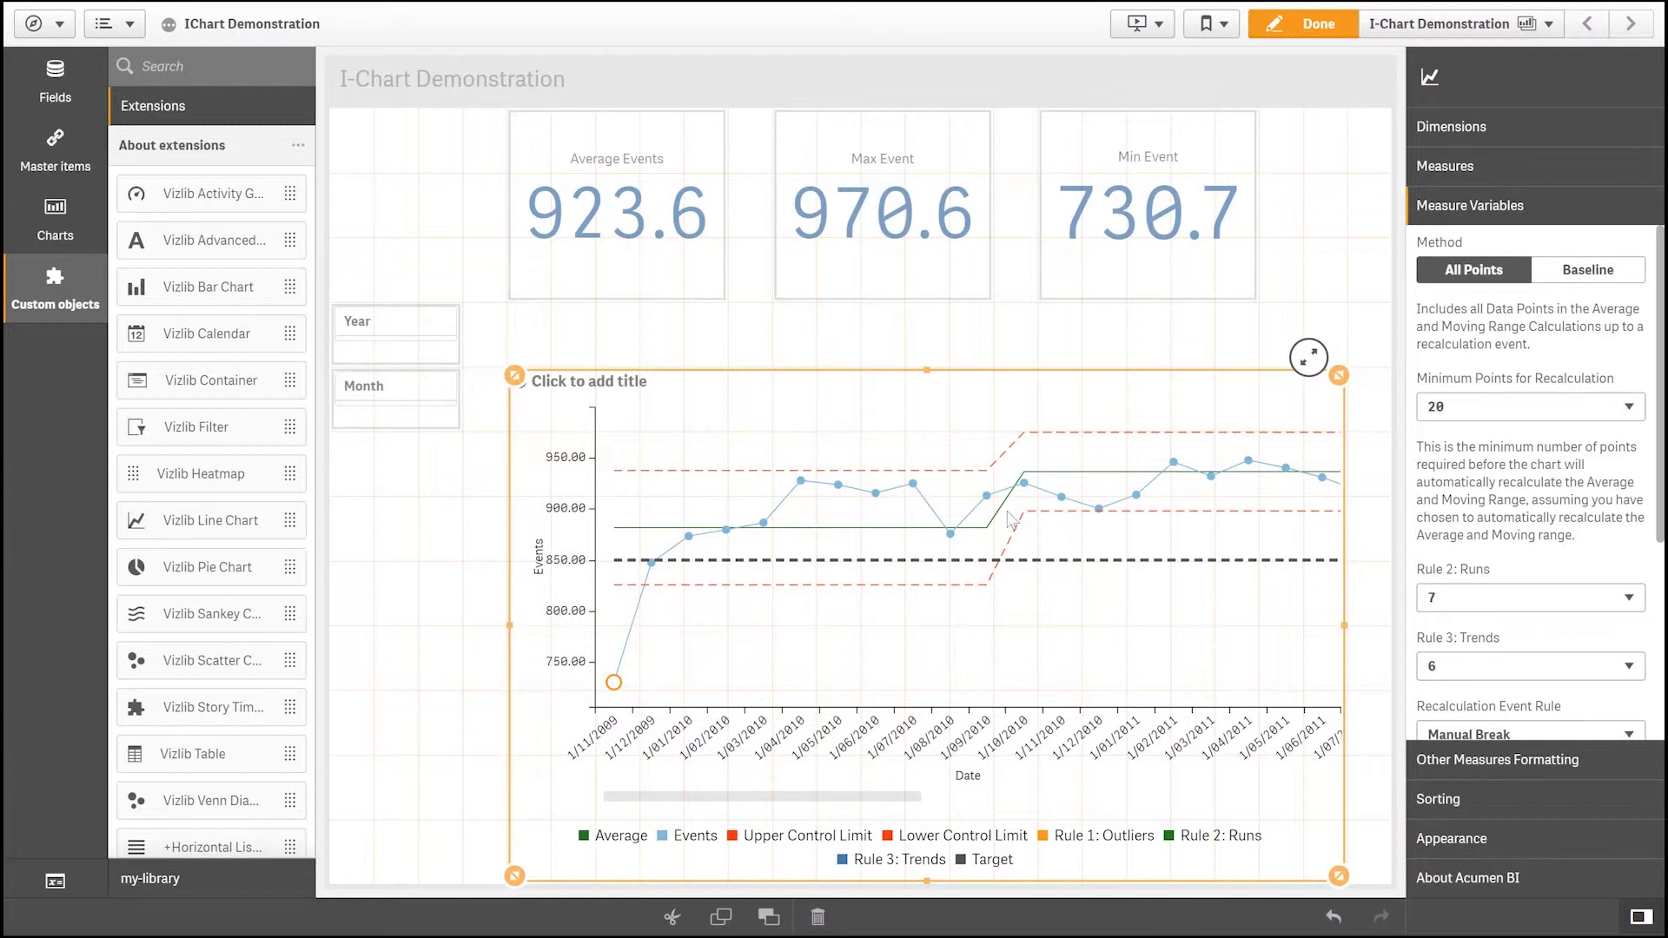
click(1590, 270)
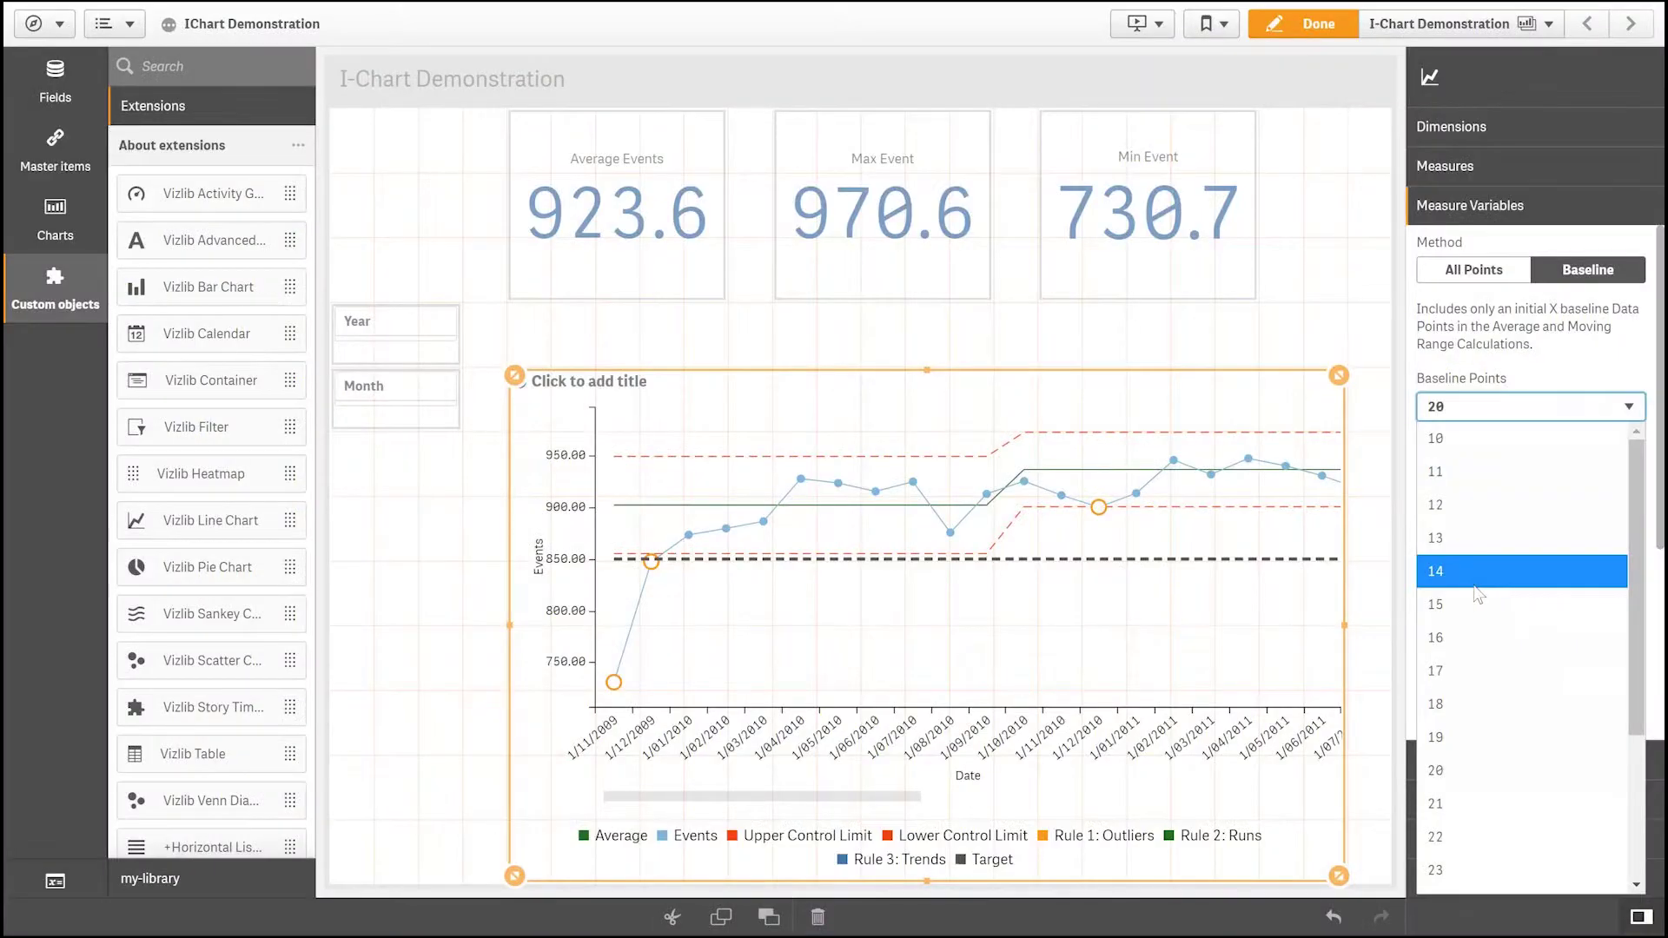
click(1481, 575)
Change the chart's recalculation event rule from Manual Break to No Recalculation Event.
scroll(1533, 593, down, 3)
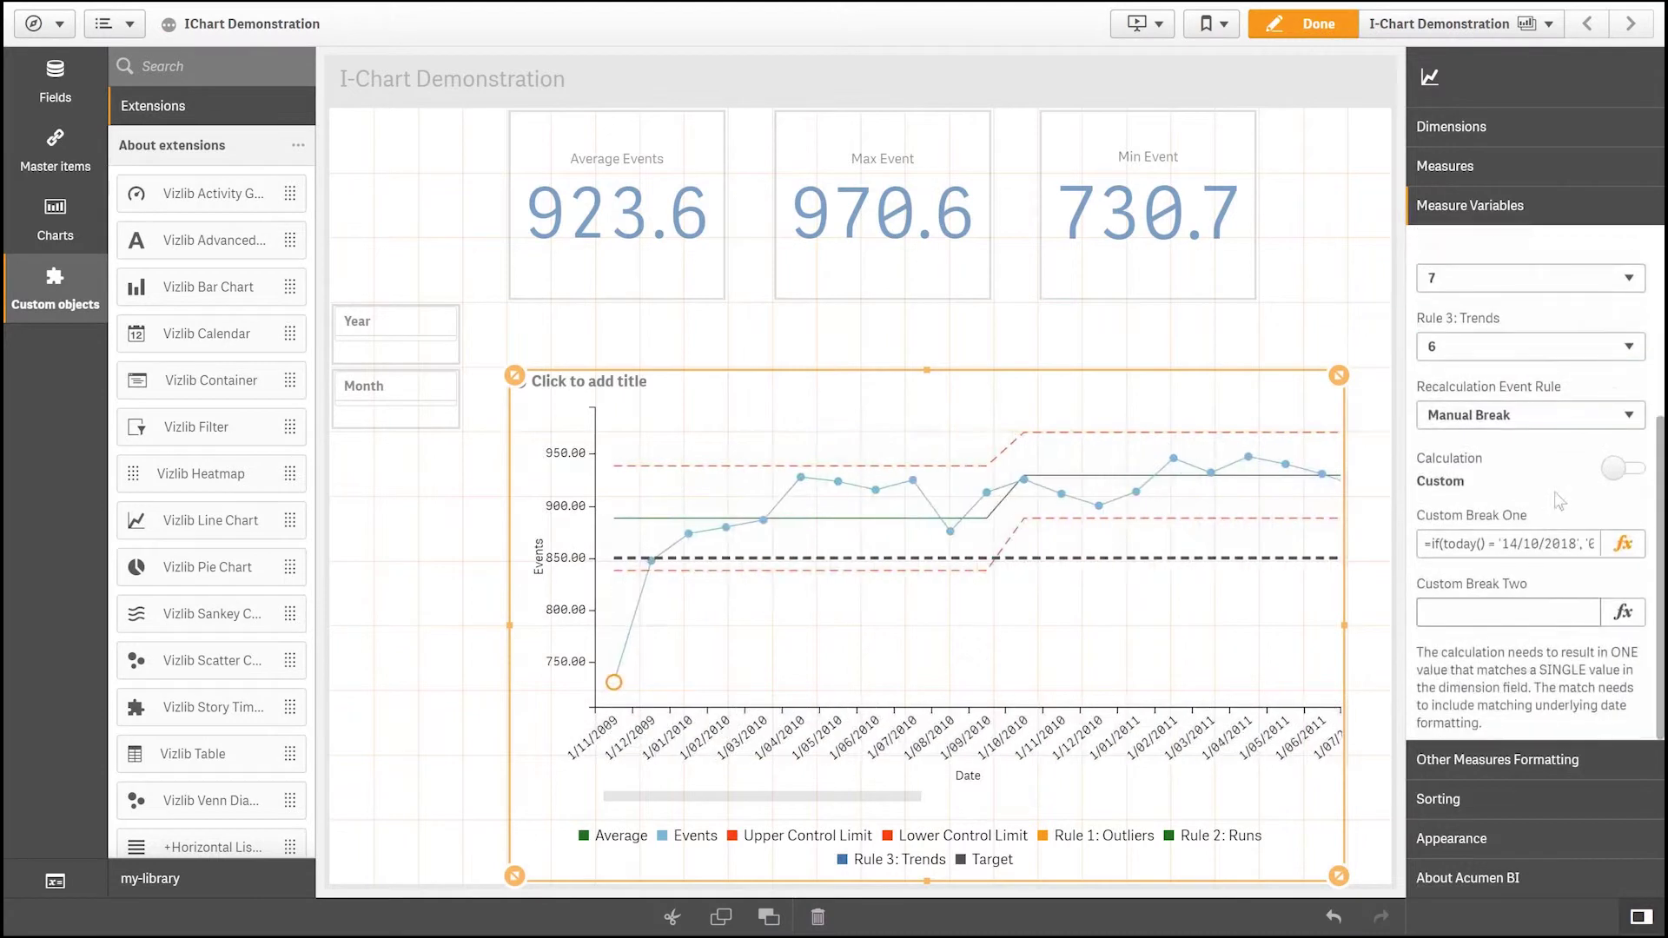
click(1547, 415)
click(1546, 447)
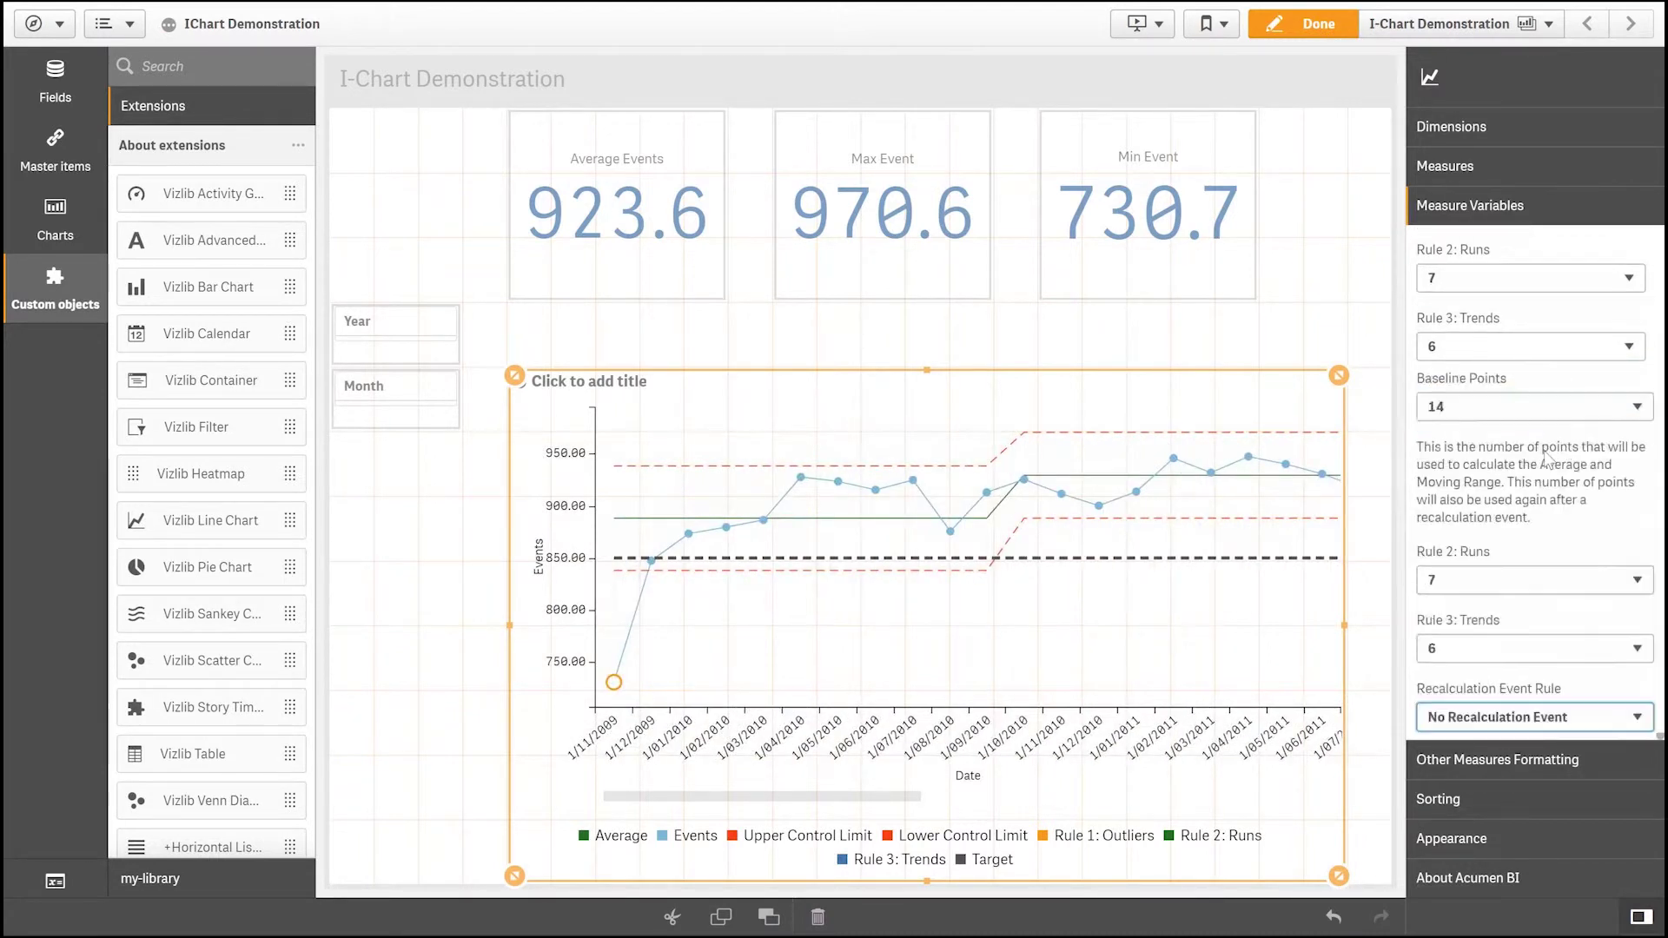
Set Baseline Points to 15 and return the calculation method to All Points.
scroll(1607, 339, up, 2)
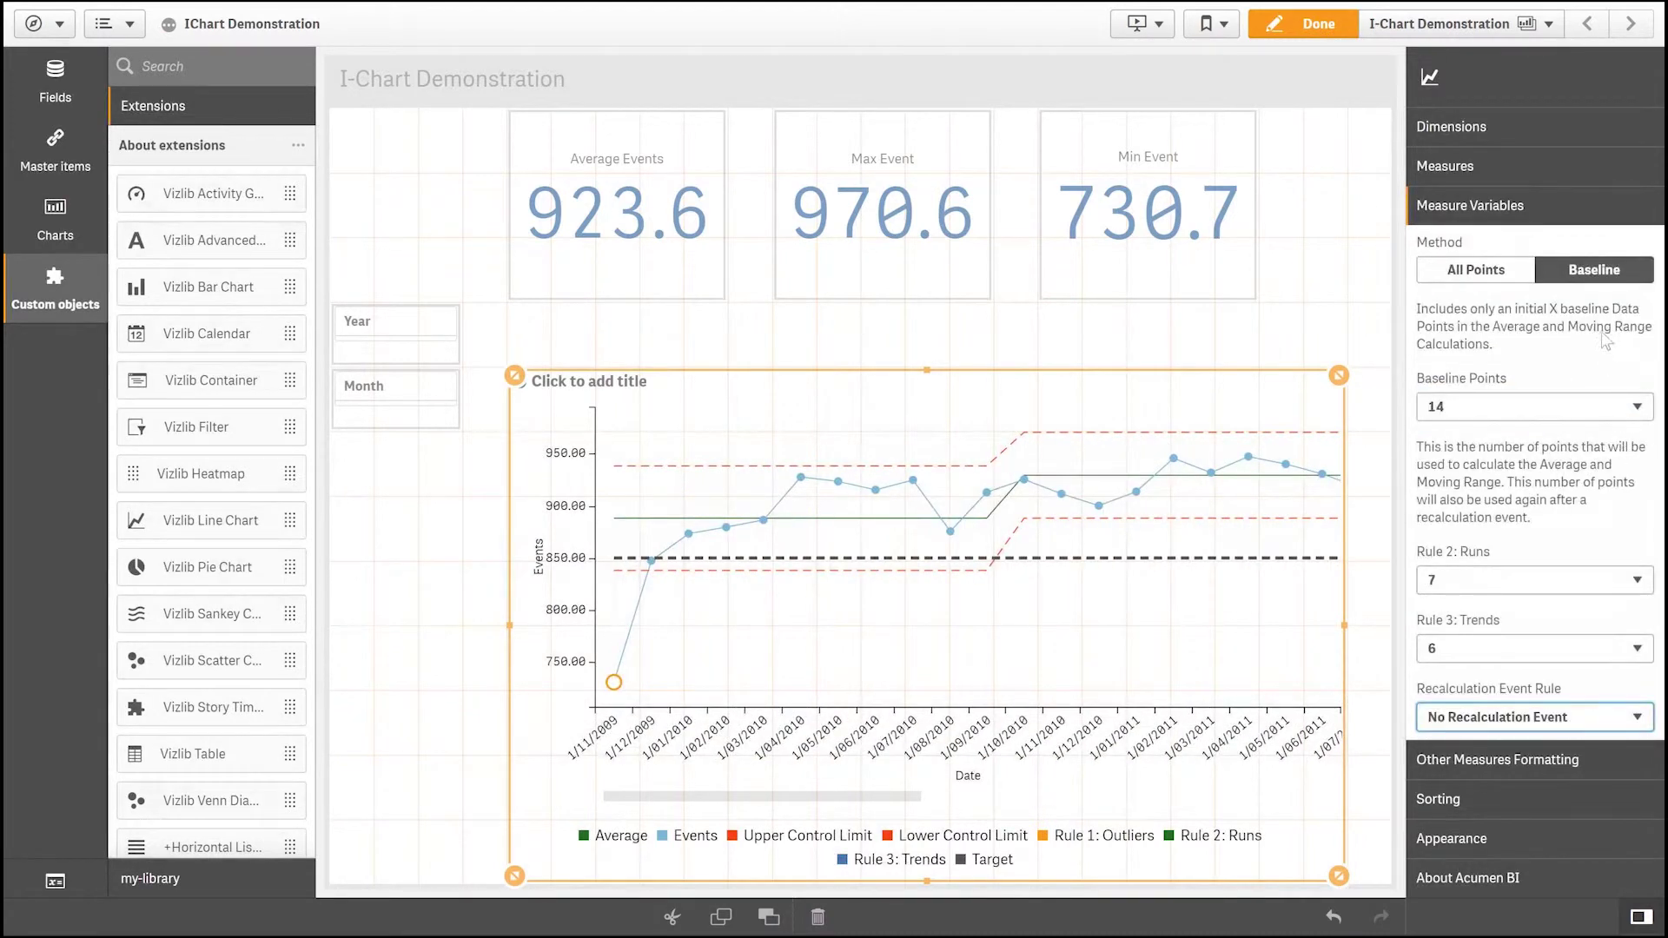
click(1602, 416)
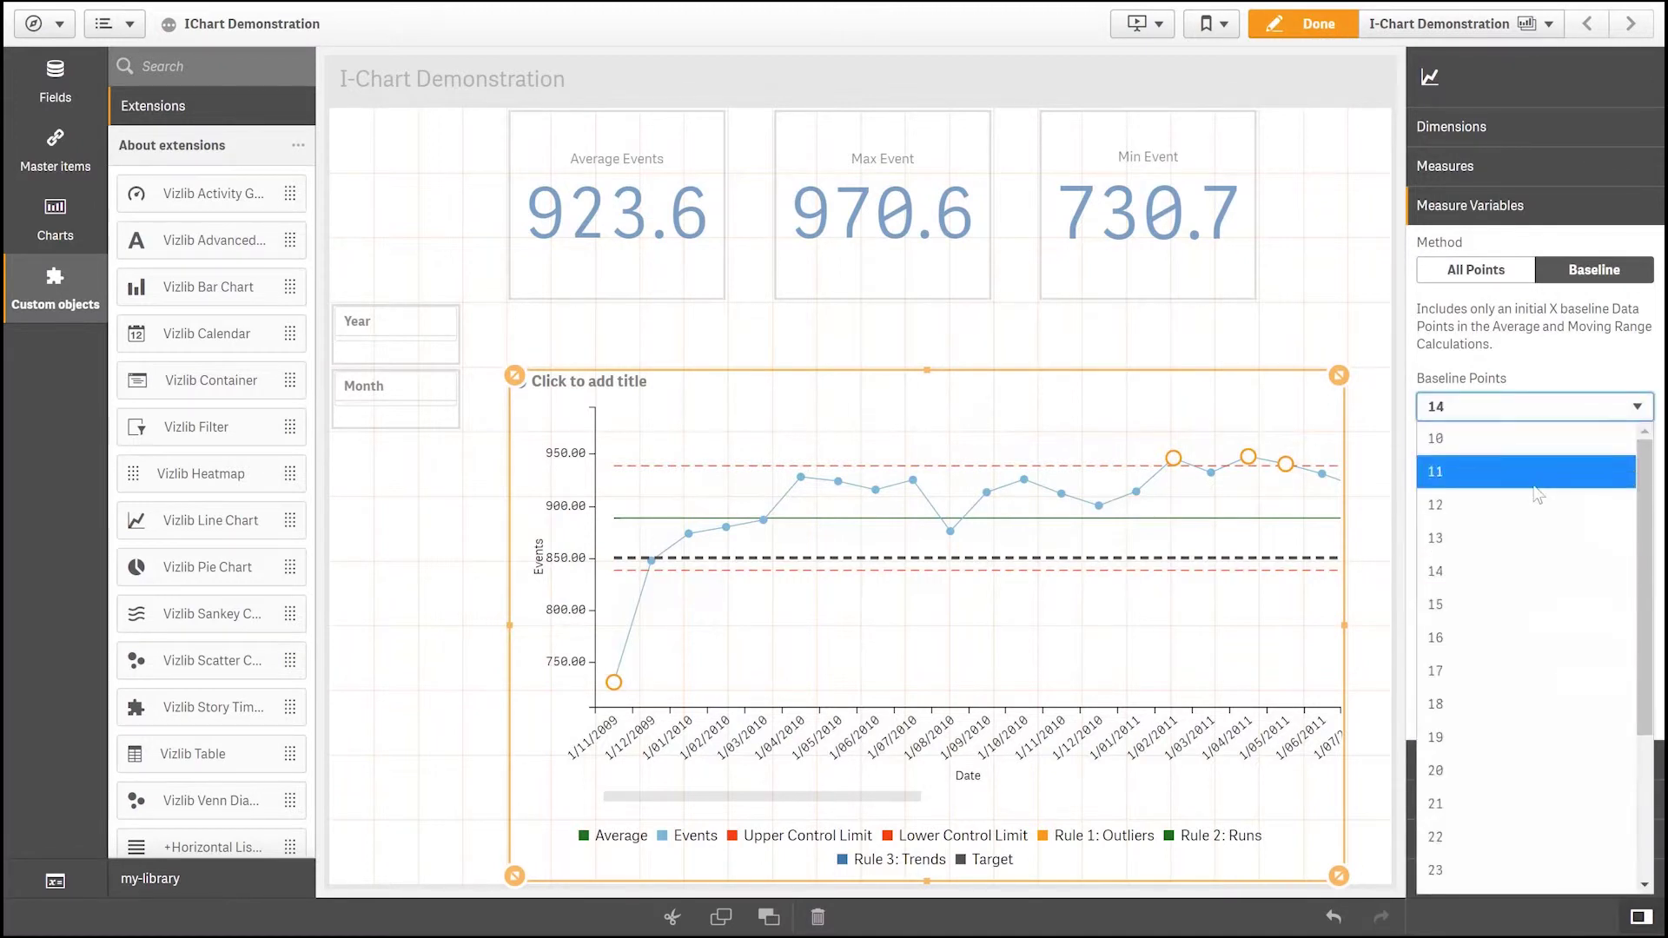
click(1490, 596)
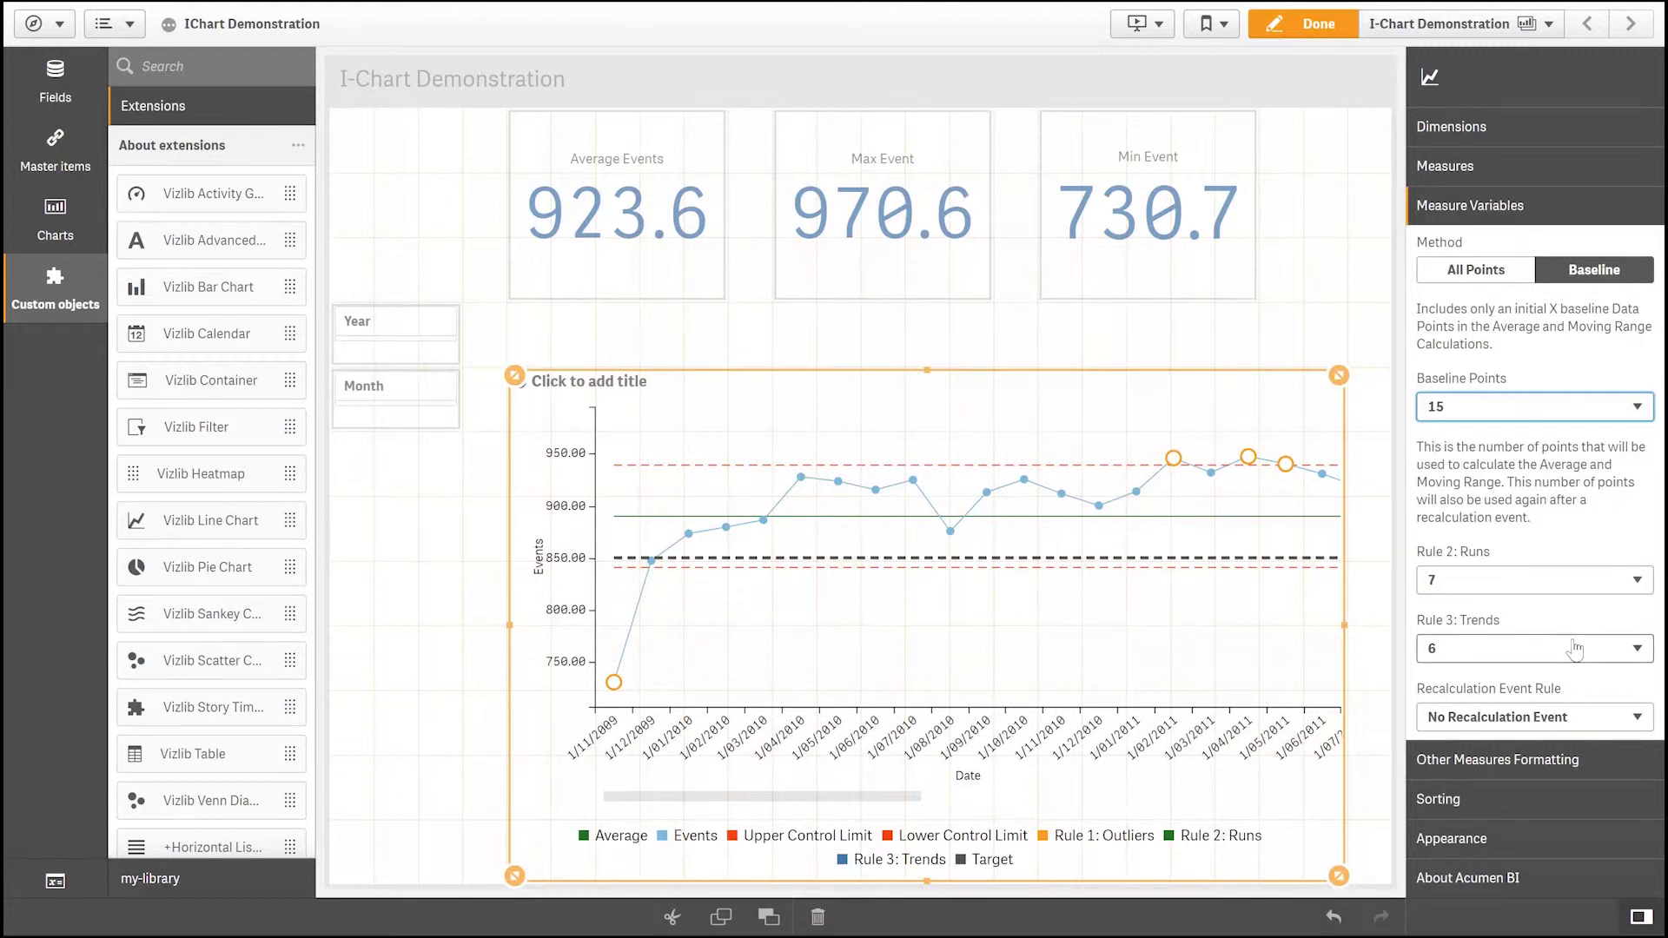
click(1552, 734)
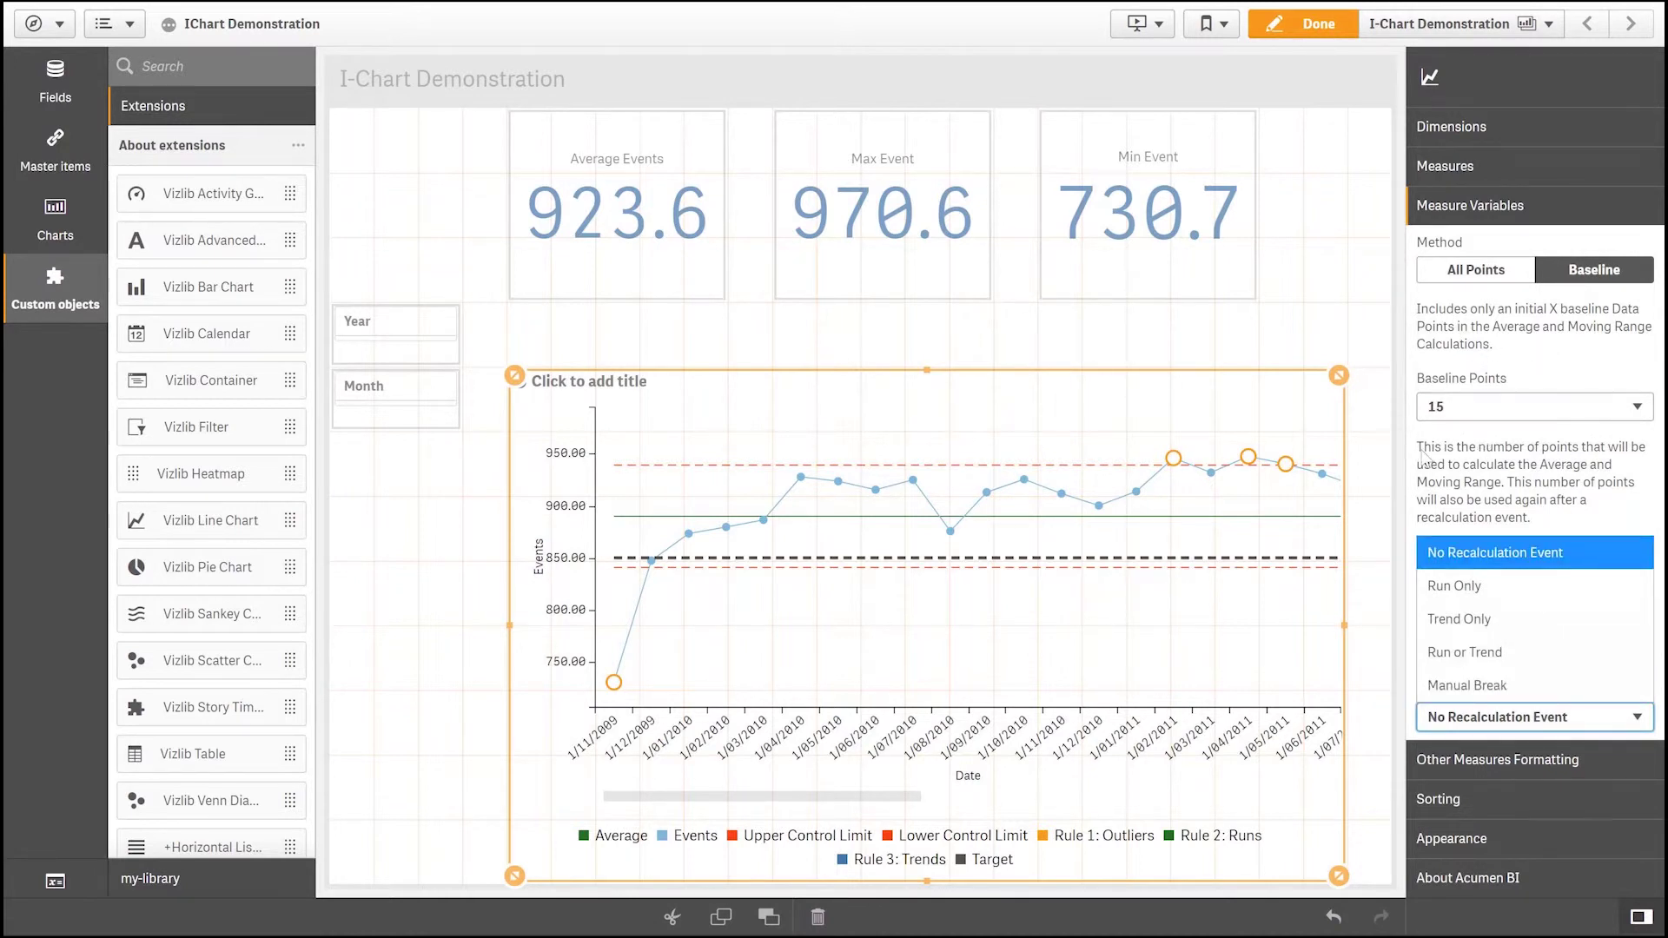
click(1466, 488)
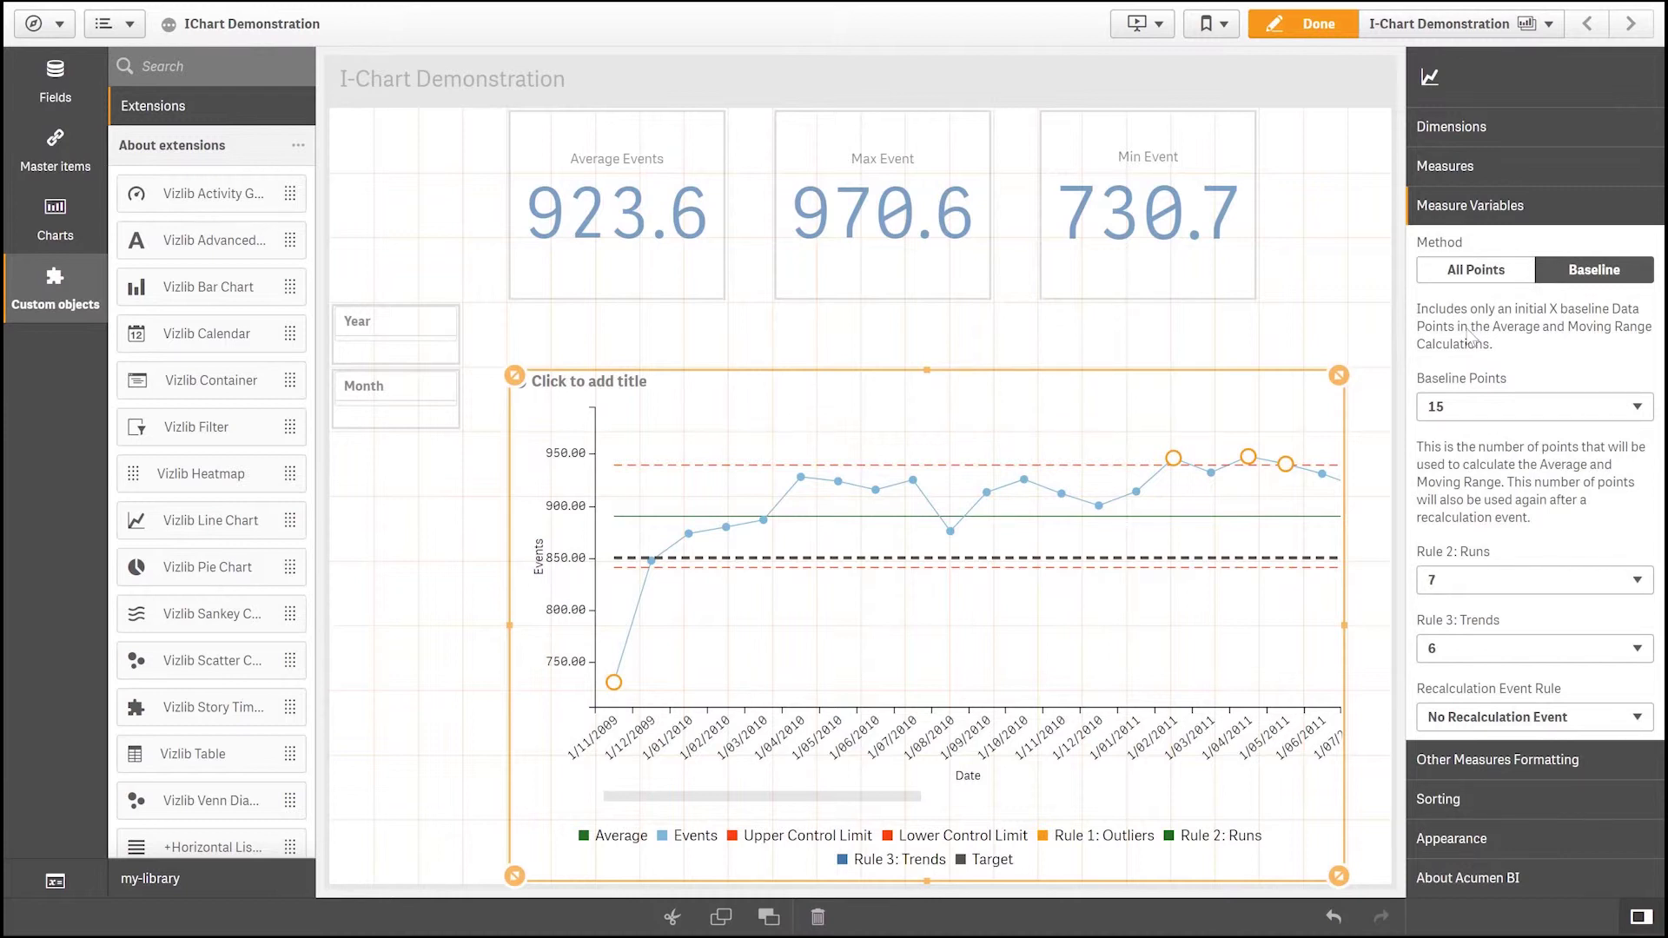
click(1471, 273)
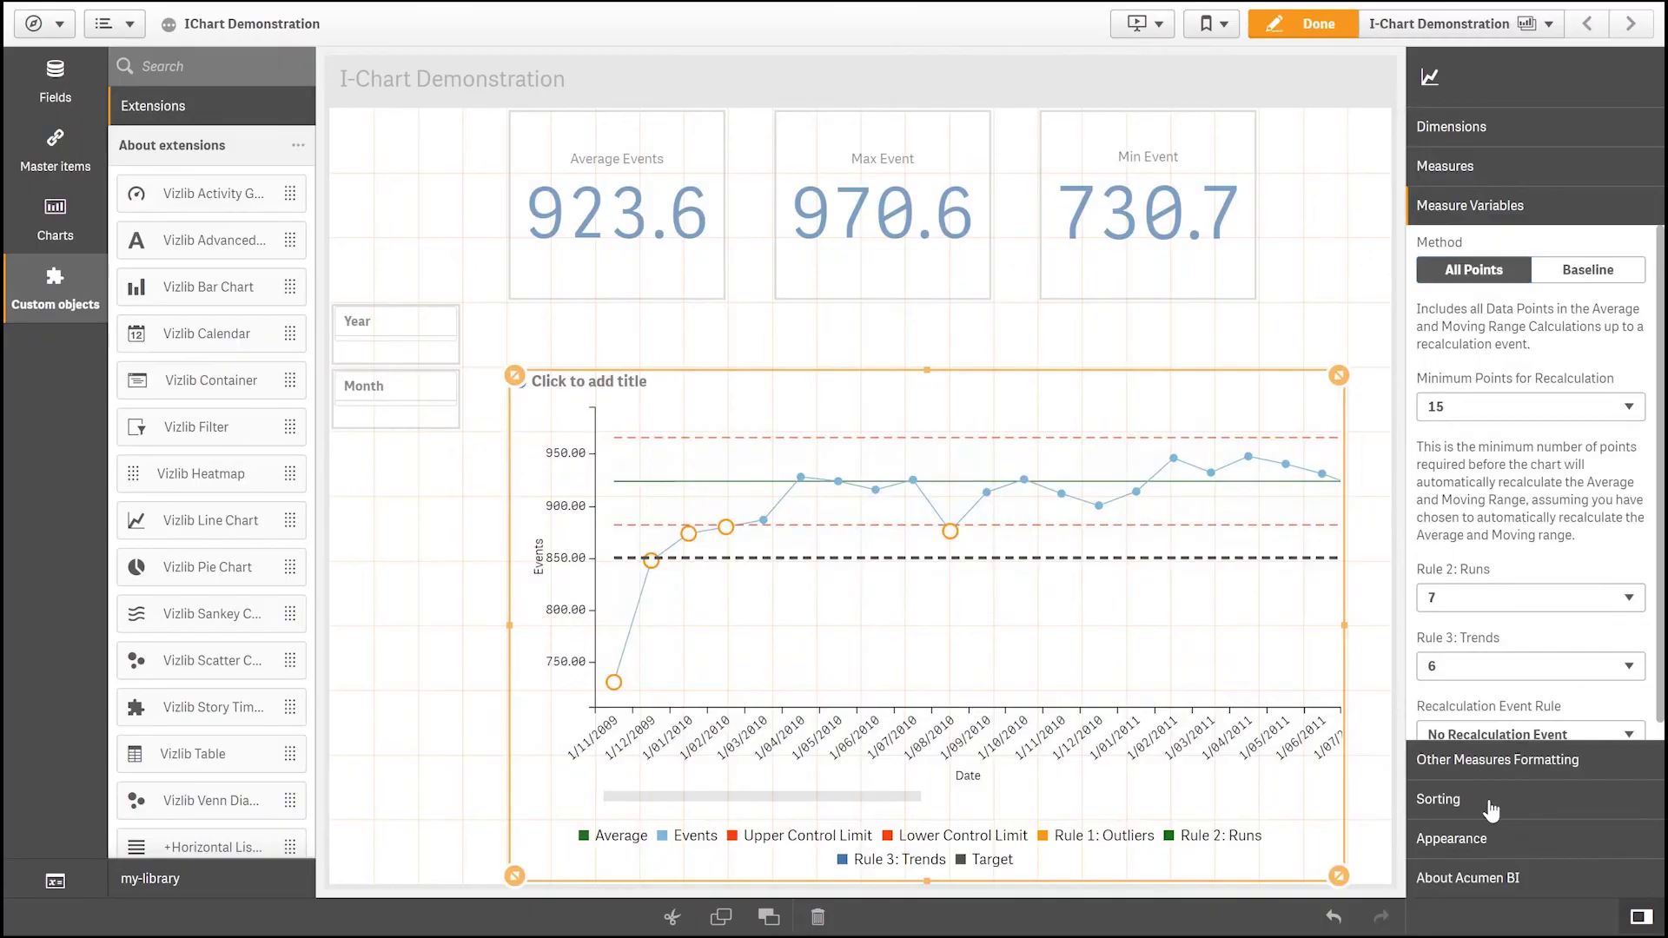
Review the chart's sorting settings for the Date dimension.
click(1442, 793)
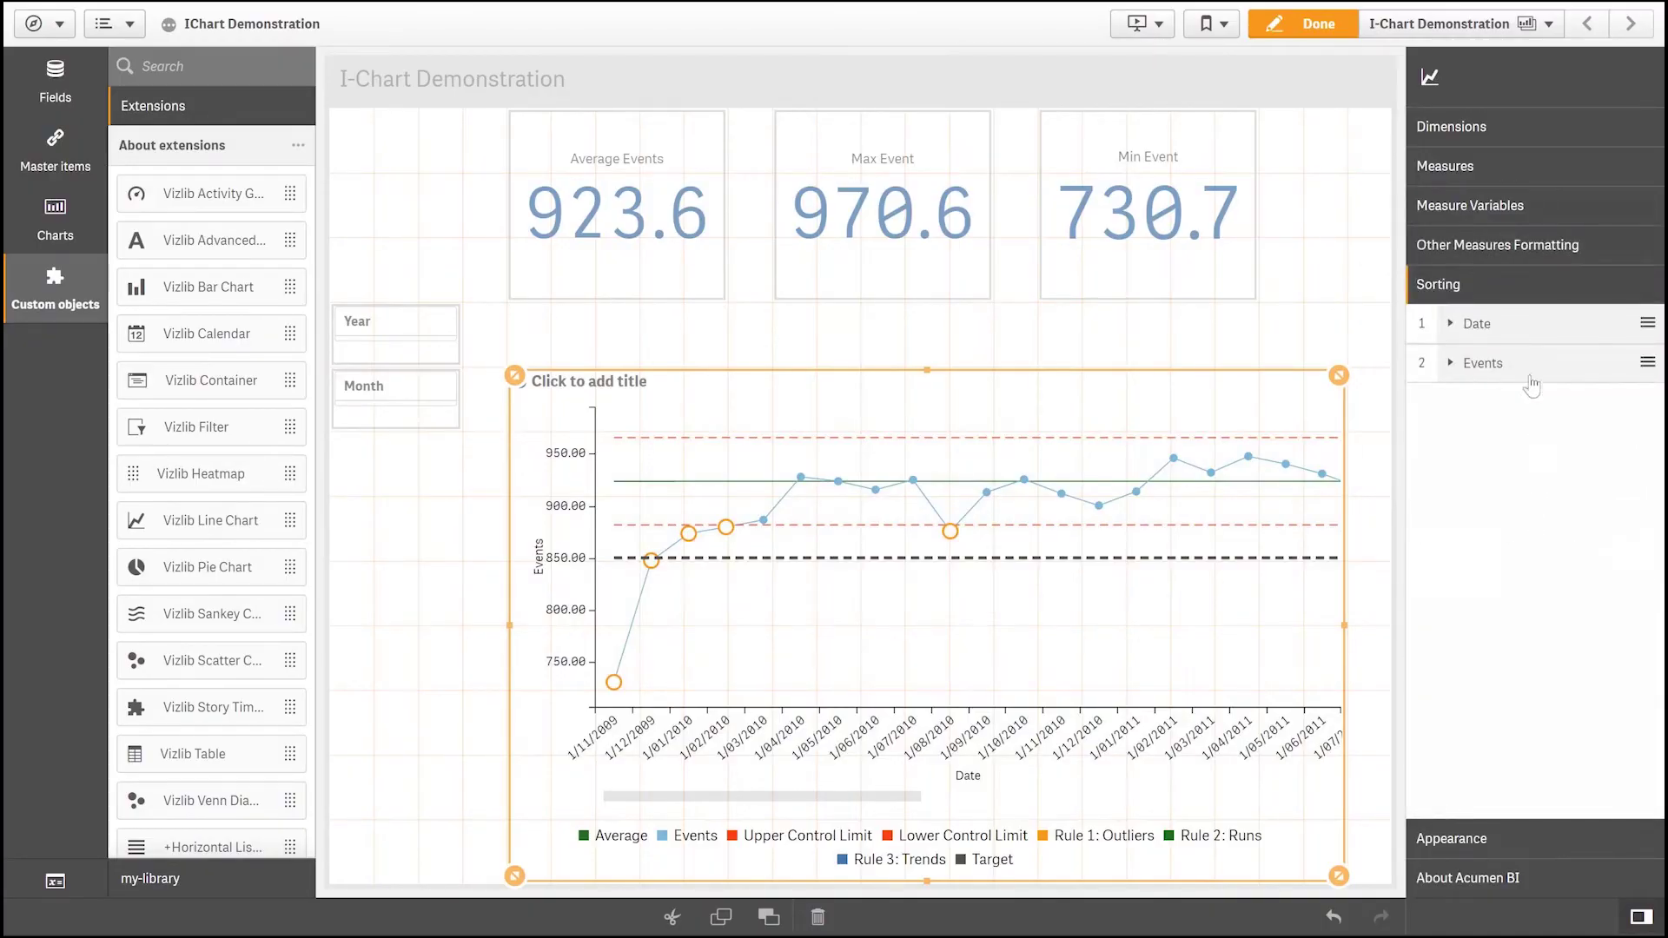
click(1488, 328)
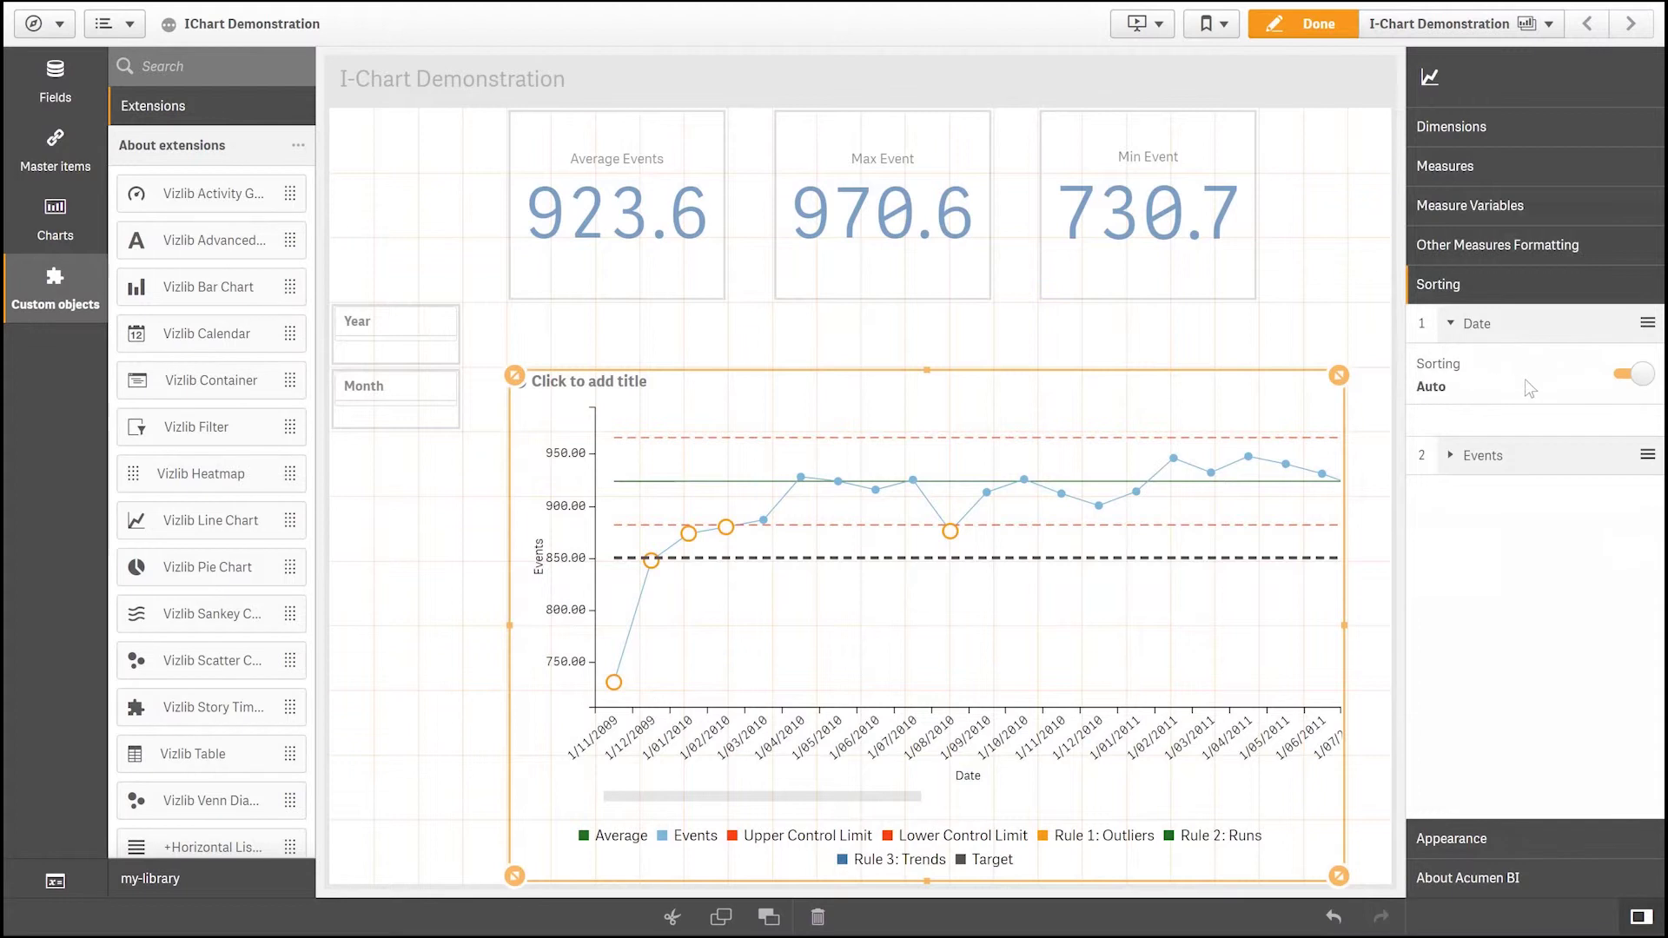
click(1504, 334)
Open the chart's general appearance settings and enter "I Chart Demonstration" as its title.
click(1469, 841)
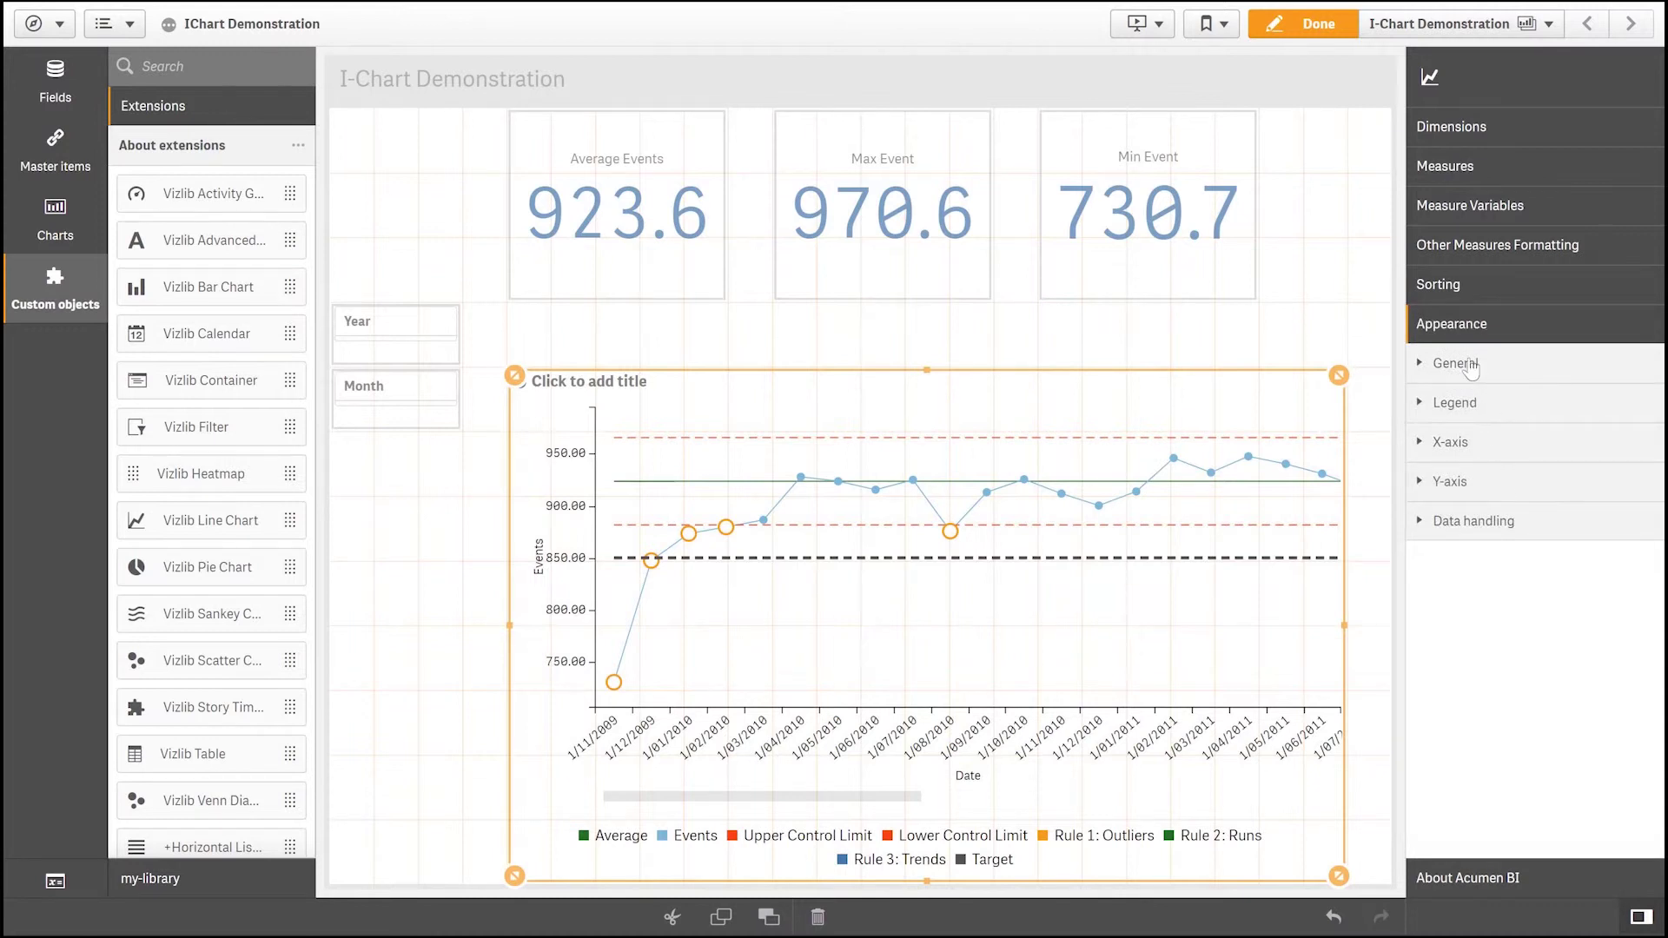
click(1468, 365)
click(1453, 483)
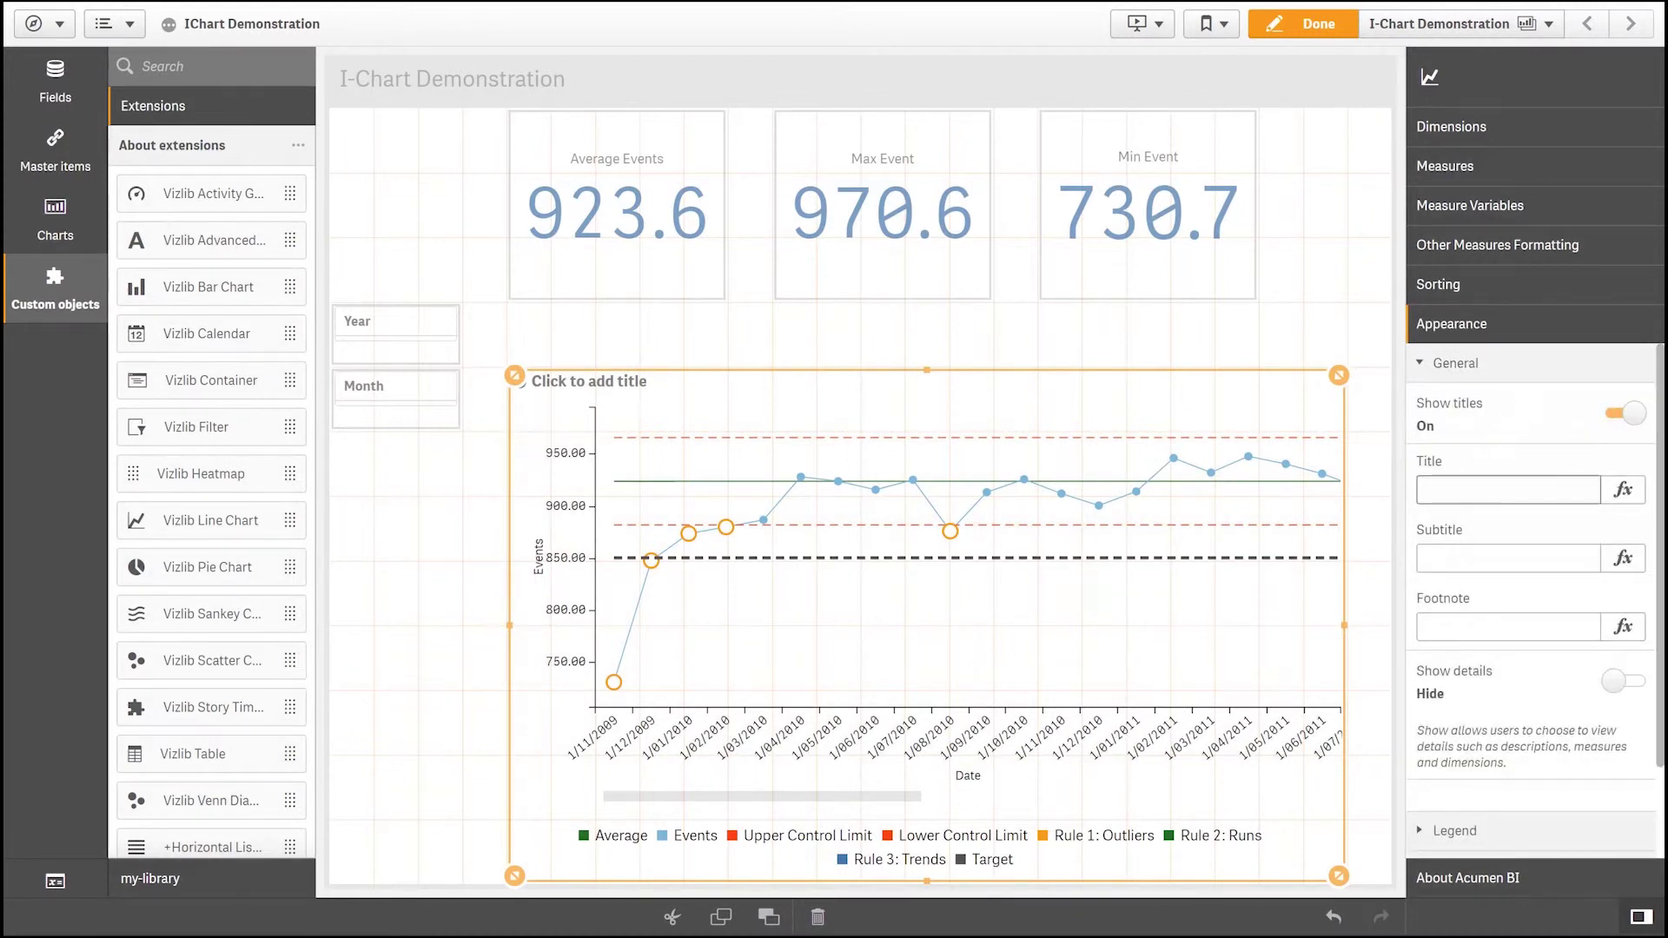
text(I Chart Demonstration)
Add the chart subtitle "7 Point Run and 6 Point Trend, no recalculation", correcting its spelling.
click(1448, 552)
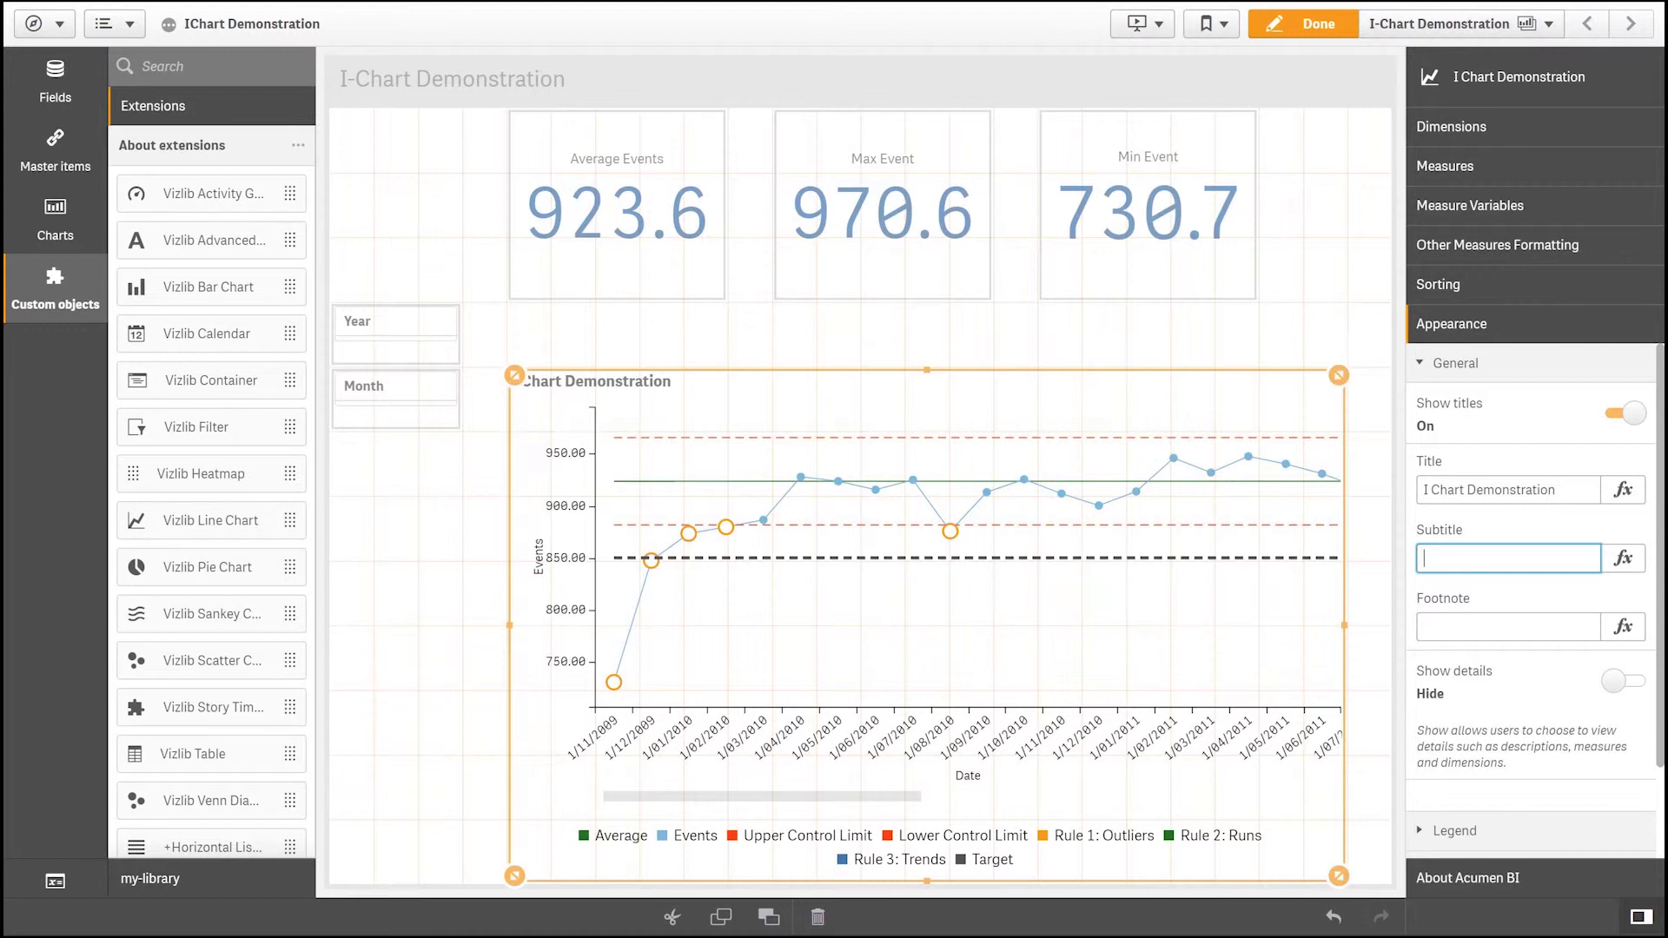
text(7 Point Run and 6 Ppint)
key(BackSpace)
key(BackSpace)
key(BackSpace)
key(BackSpace)
text(oint tren)
key(BackSpace)
key(BackSpace)
key(BackSpace)
key(BackSpace)
text(tren)
key(BackSpace)
key(BackSpace)
key(BackSpace)
key(BackSpace)
text(Trend, no reclaculation)
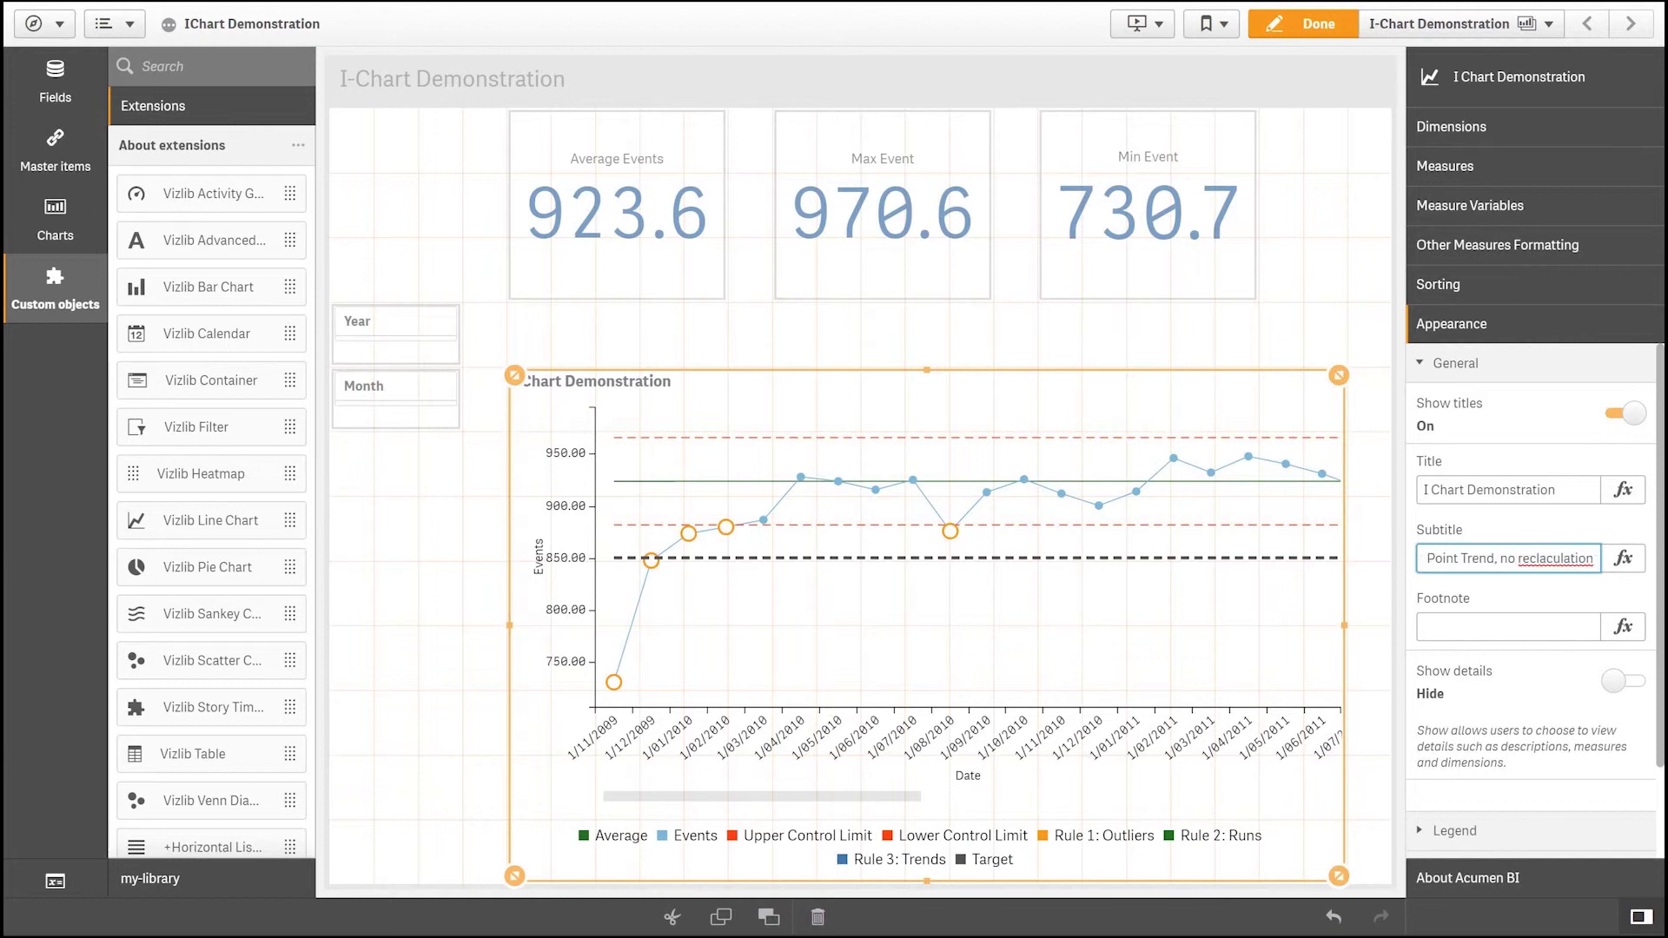
right_click(1556, 558)
click(1466, 582)
click(1512, 609)
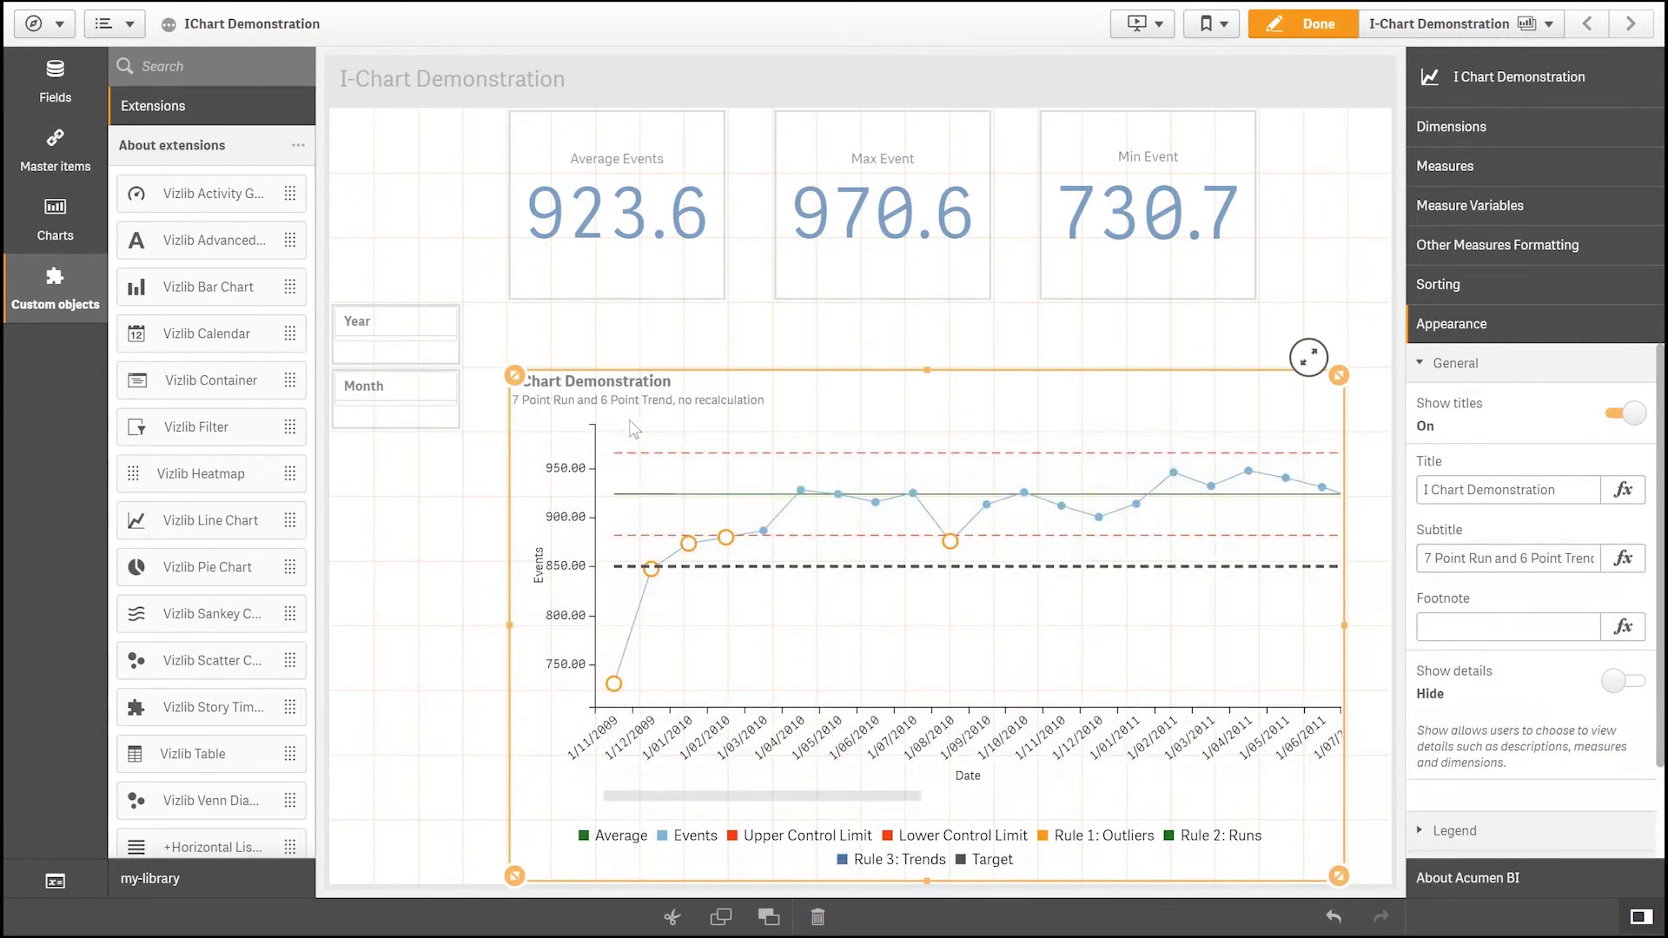
scroll(1523, 608, down, 2)
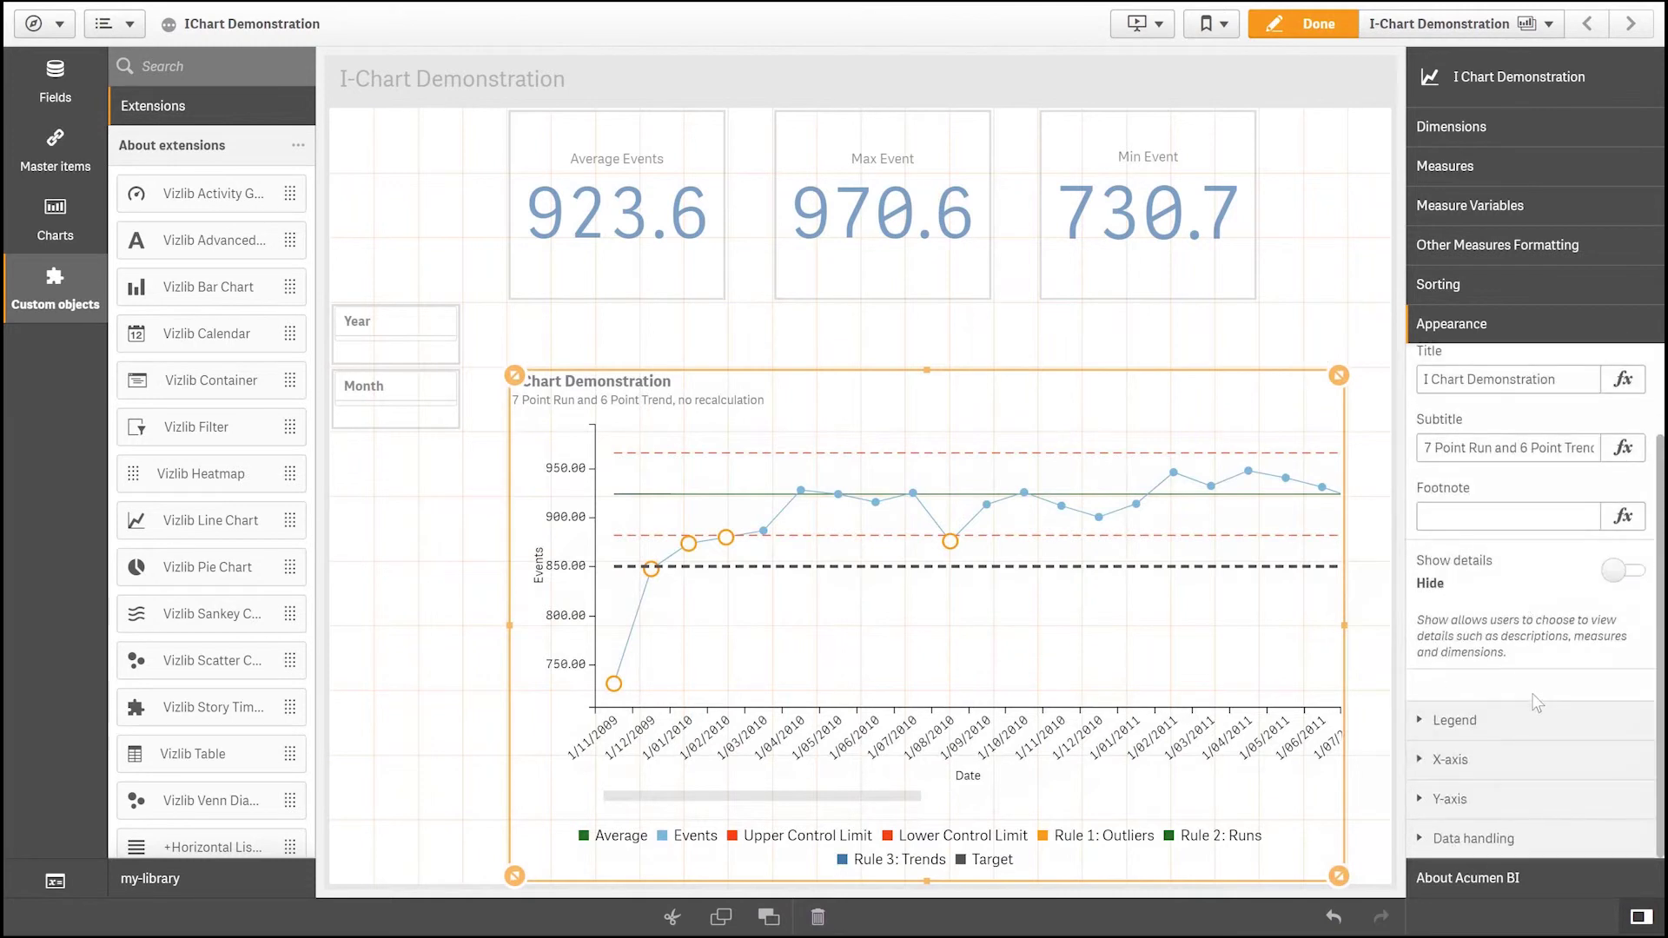
Expand the chart's Data handling settings and copy the calculation condition "=GetPossibleCount(Date) > 20" from the Notepad demo notes.
click(1520, 835)
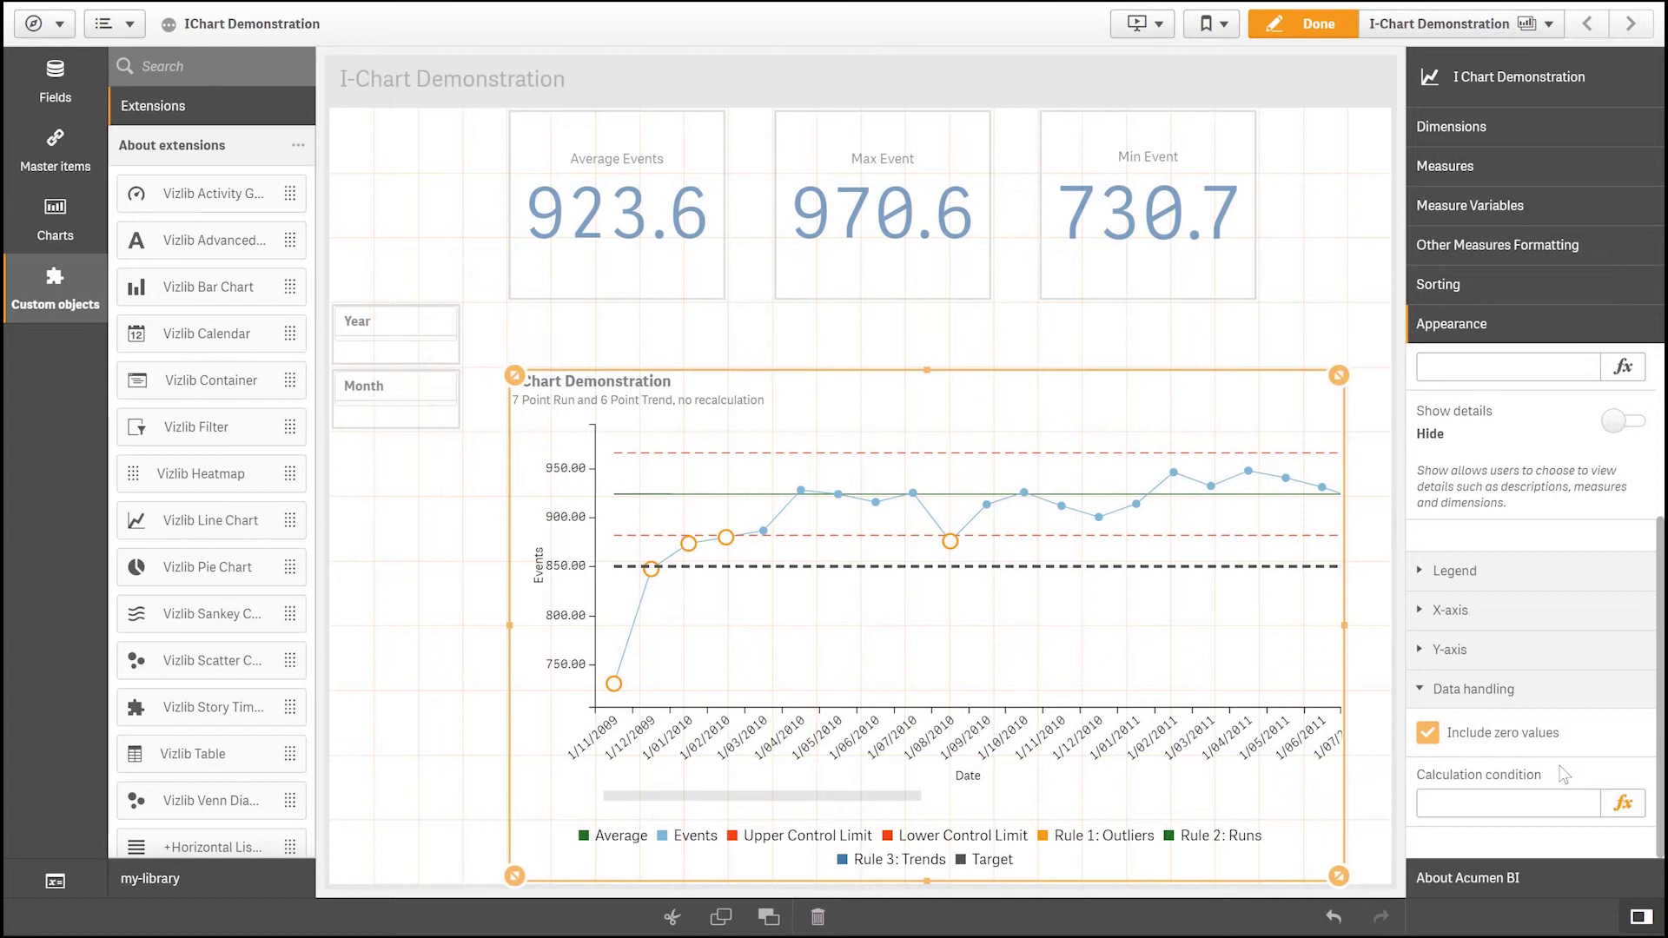
key(alt+Tab)
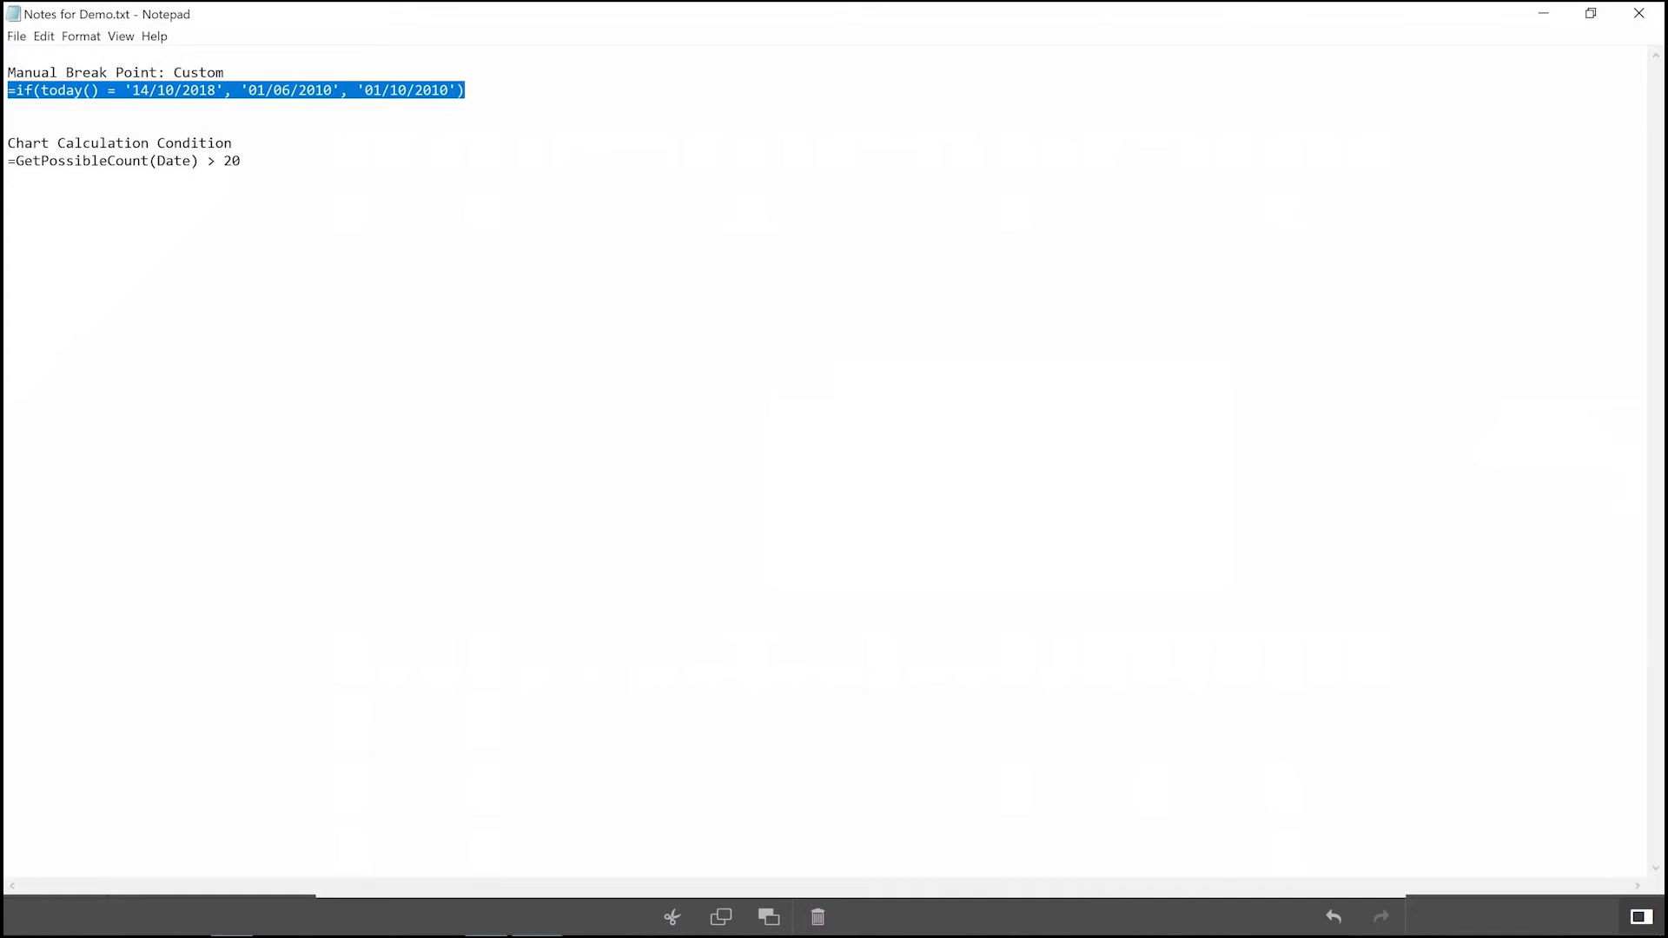
drag(242, 162, 7, 162)
key(ctrl+c)
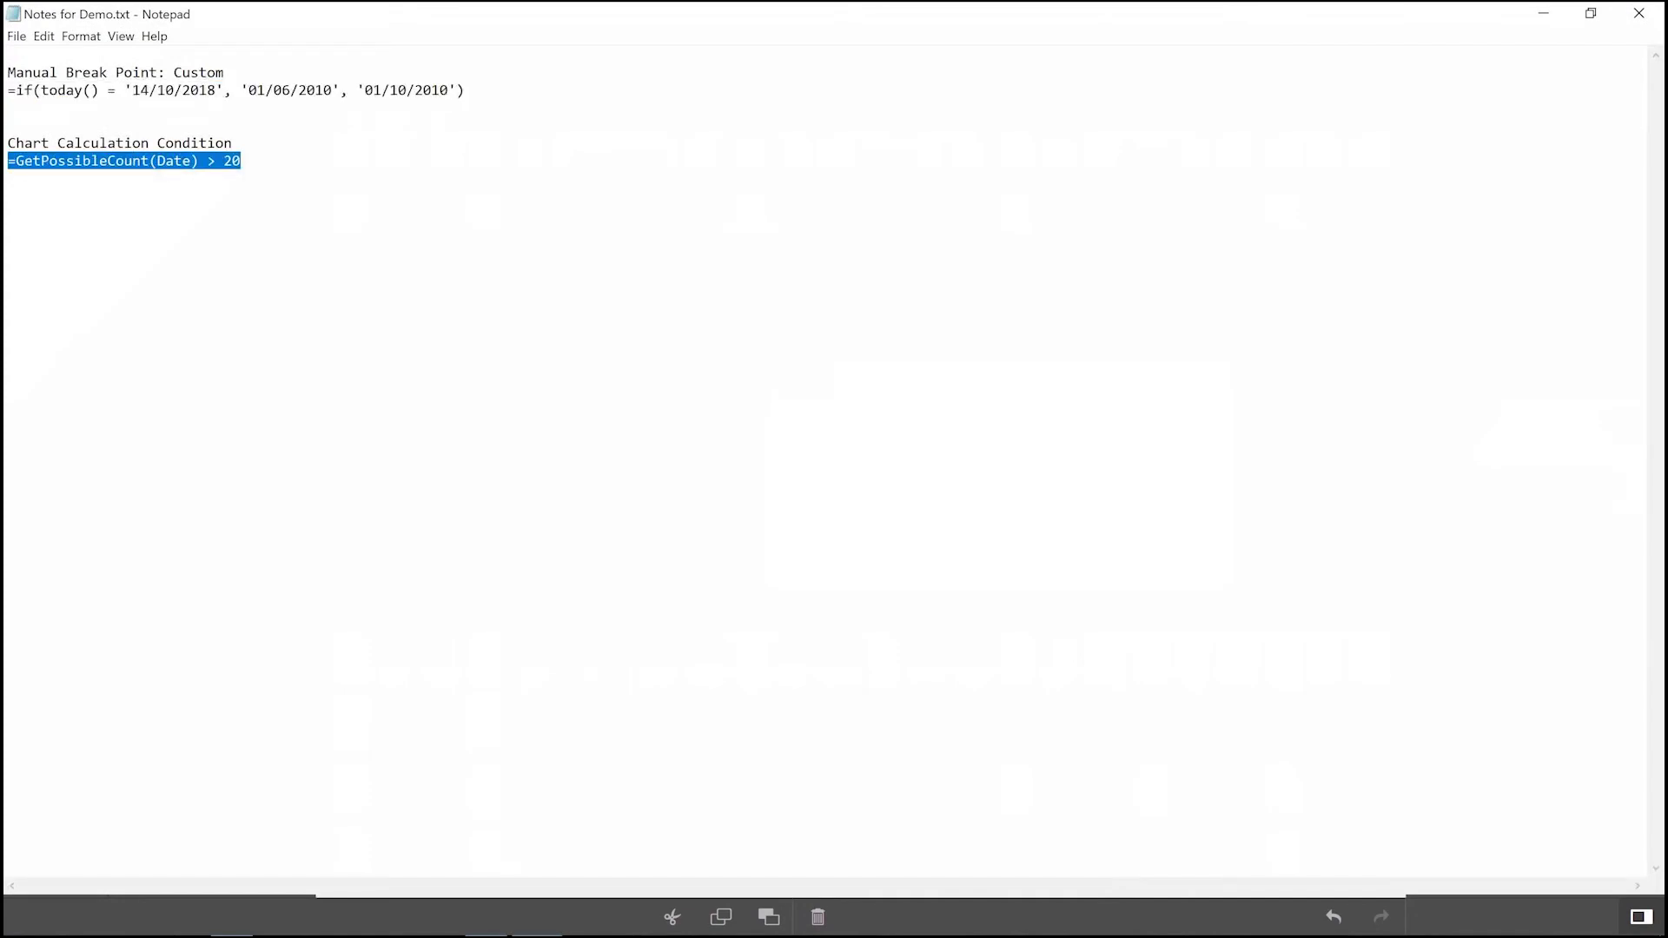
Back in Qlik Sense, set the chart's calculation condition to the copied "=GetPossibleCount(Date) > 20" and apply it in the expression editor.
key(alt+Tab)
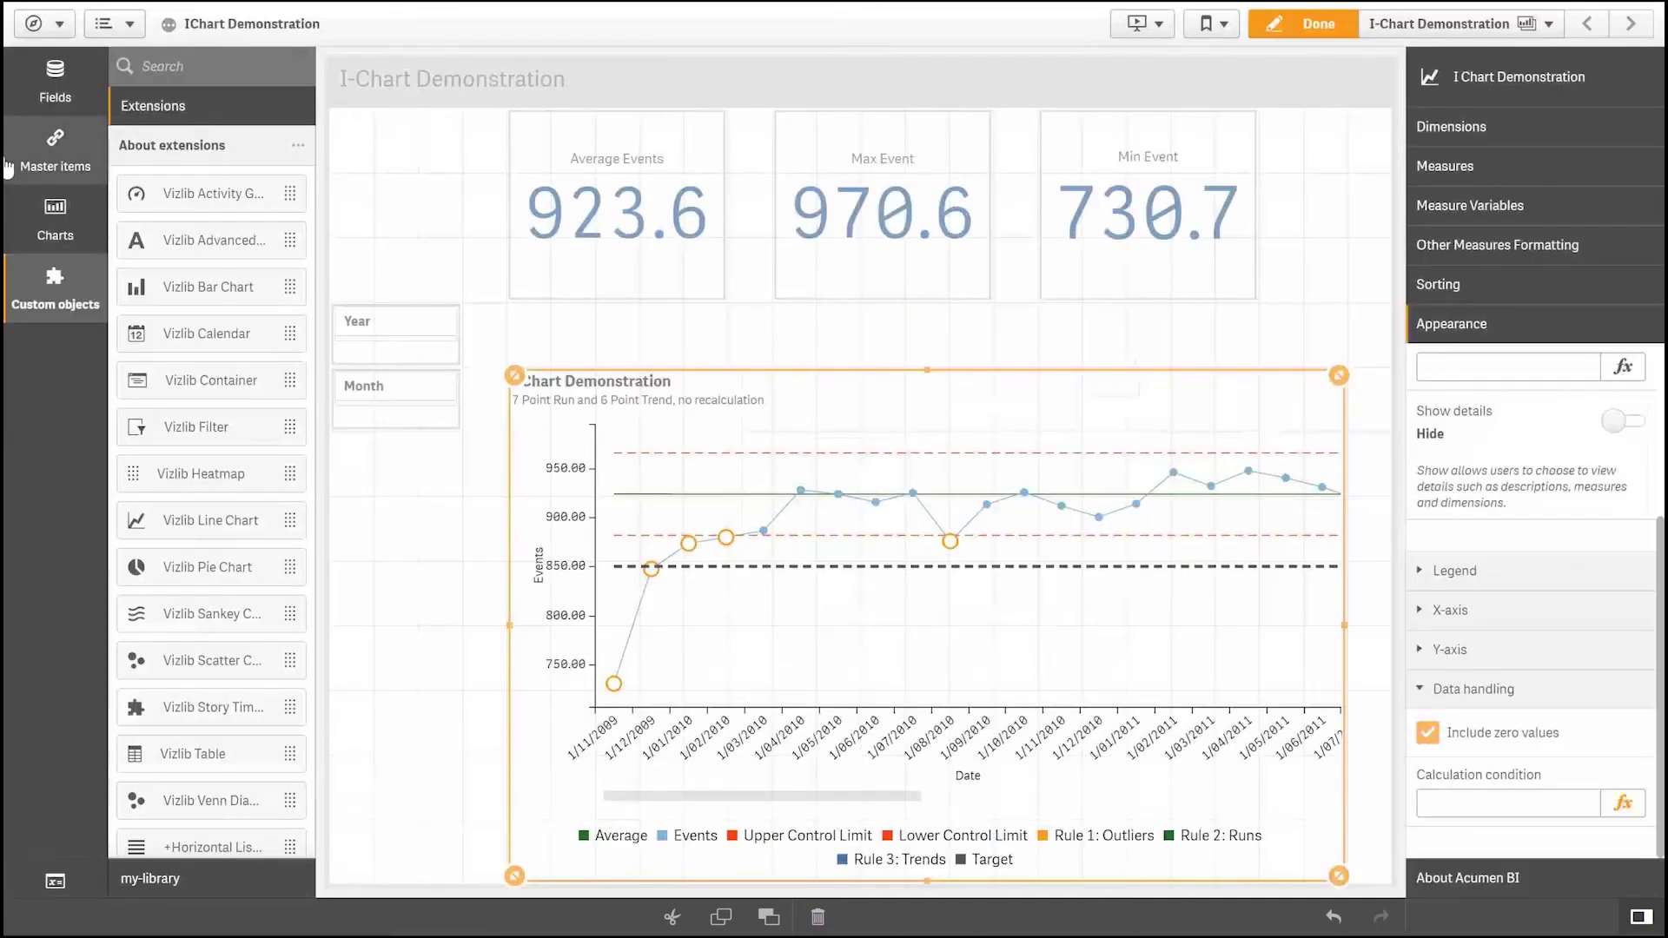
click(1469, 803)
key(ctrl+v)
click(1621, 803)
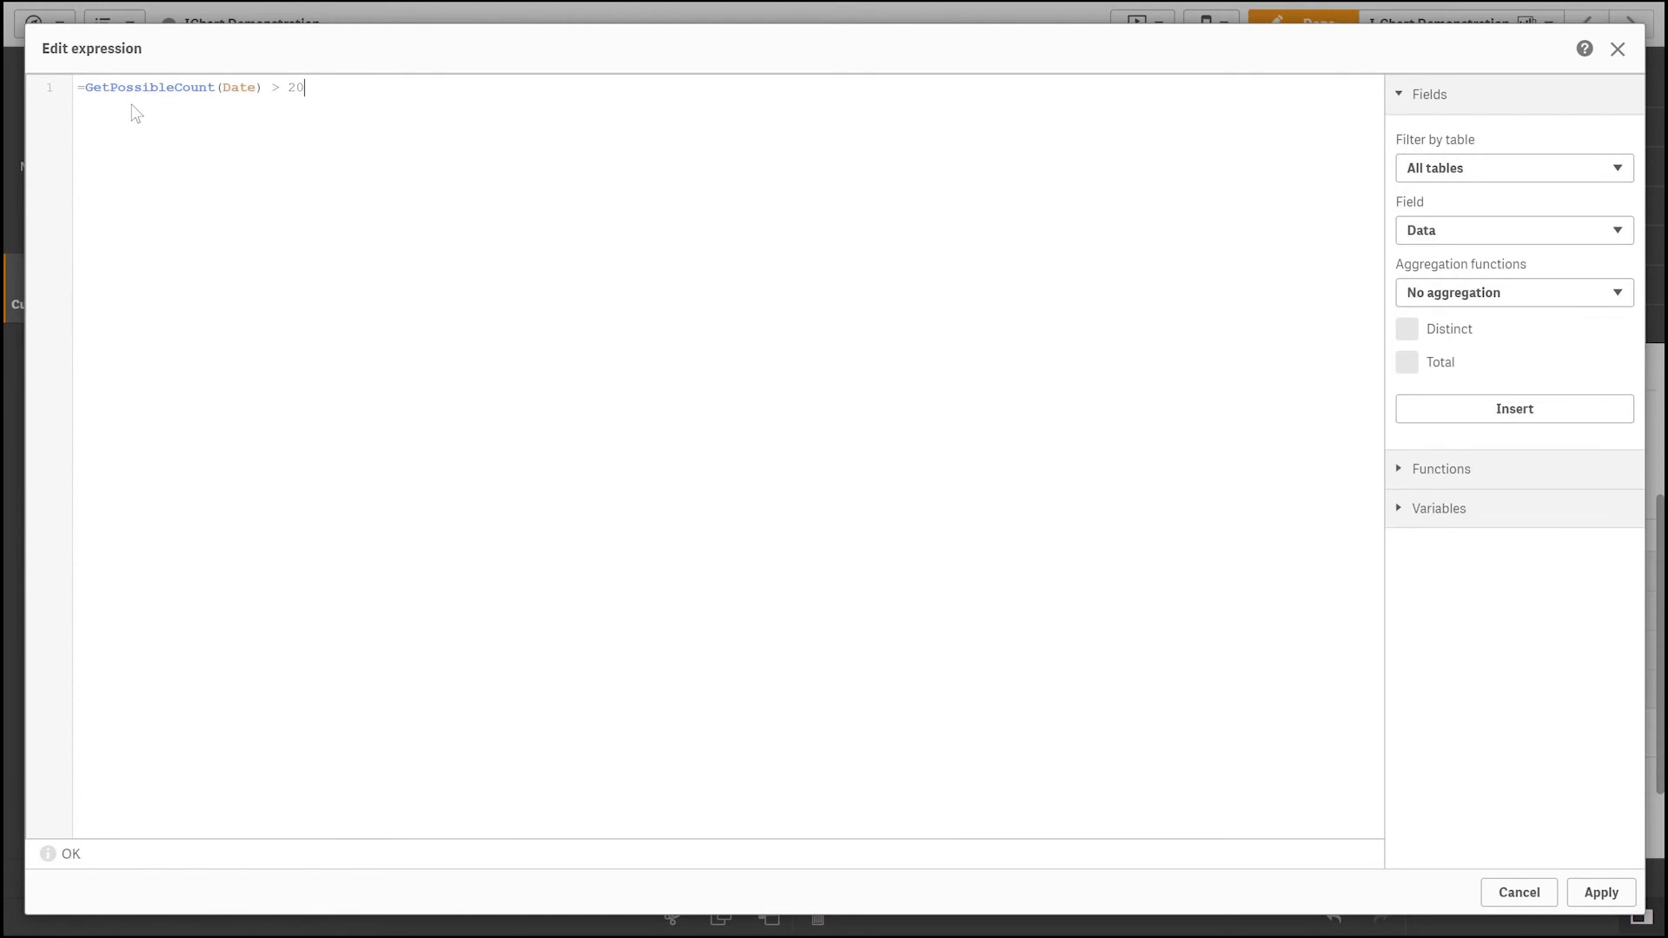
click(1601, 892)
Set the displayed message for an unfulfilled calculation condition to "To few points to show I Chart".
click(1531, 783)
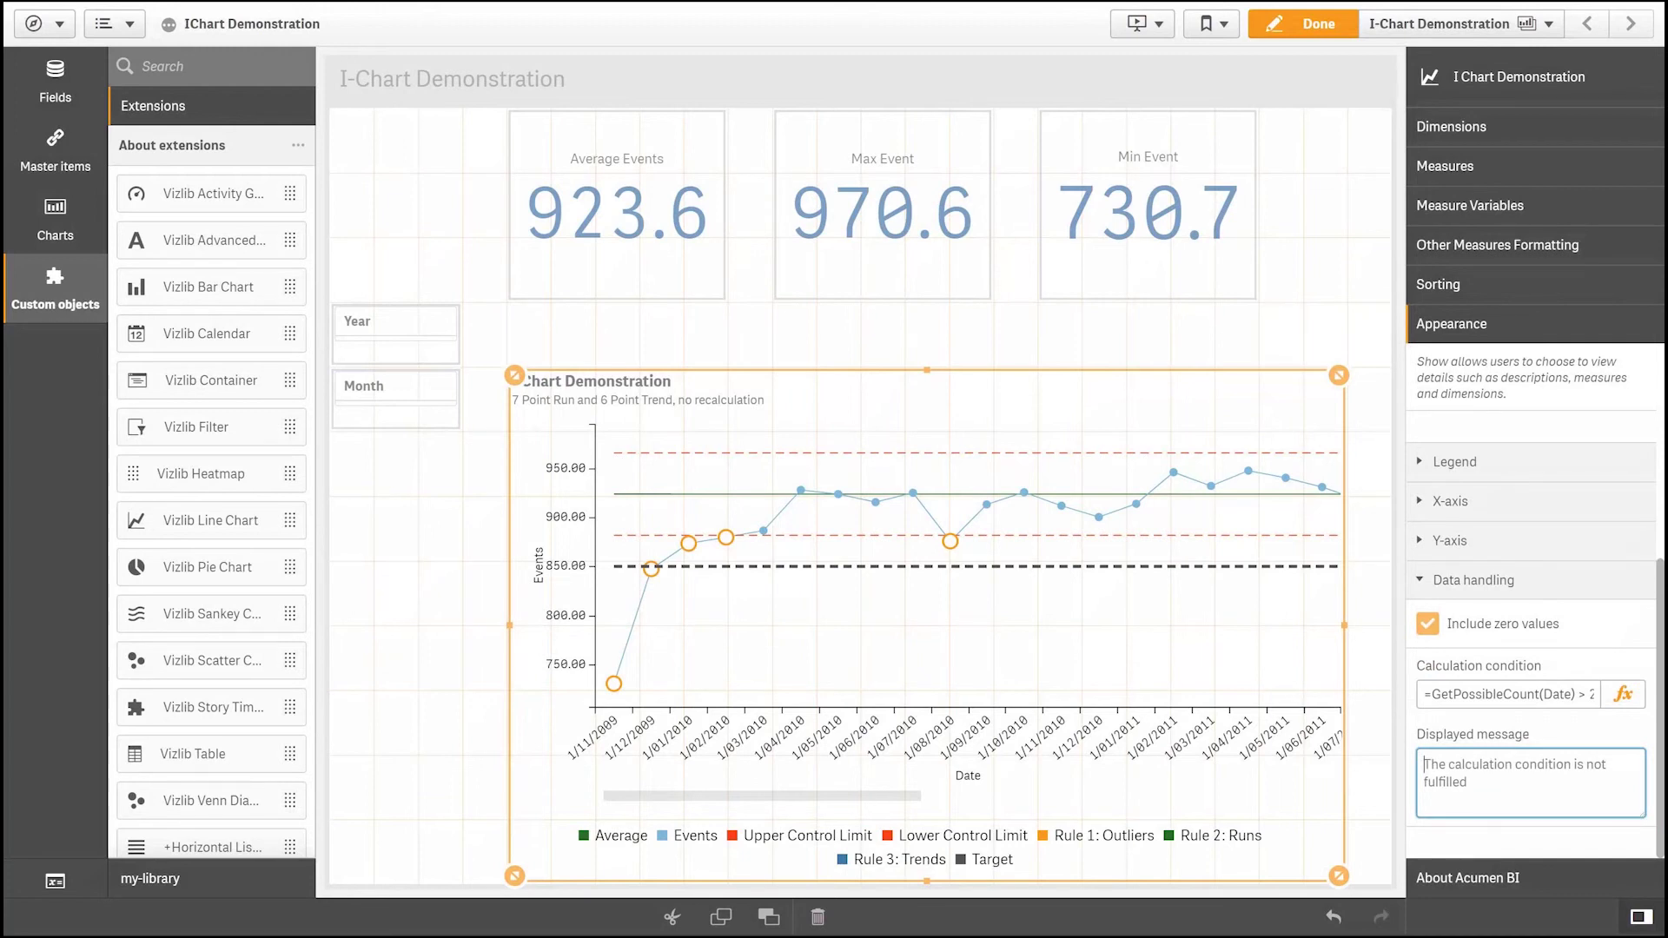
text(To f)
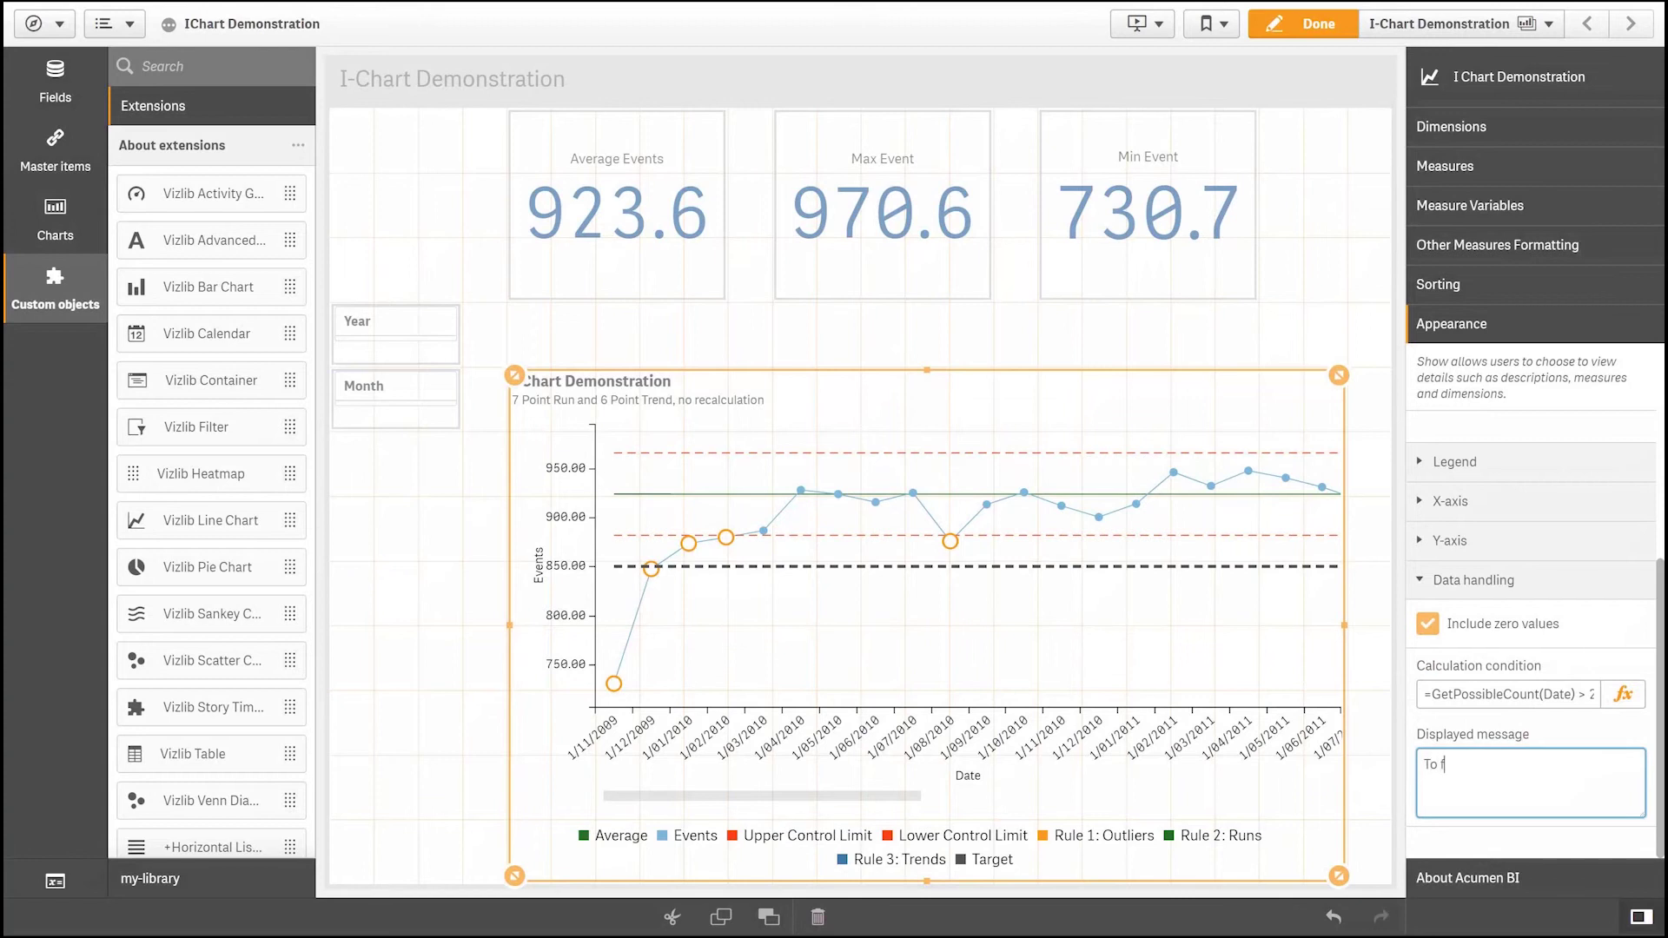
text(ew points to show I Chart)
click(1526, 734)
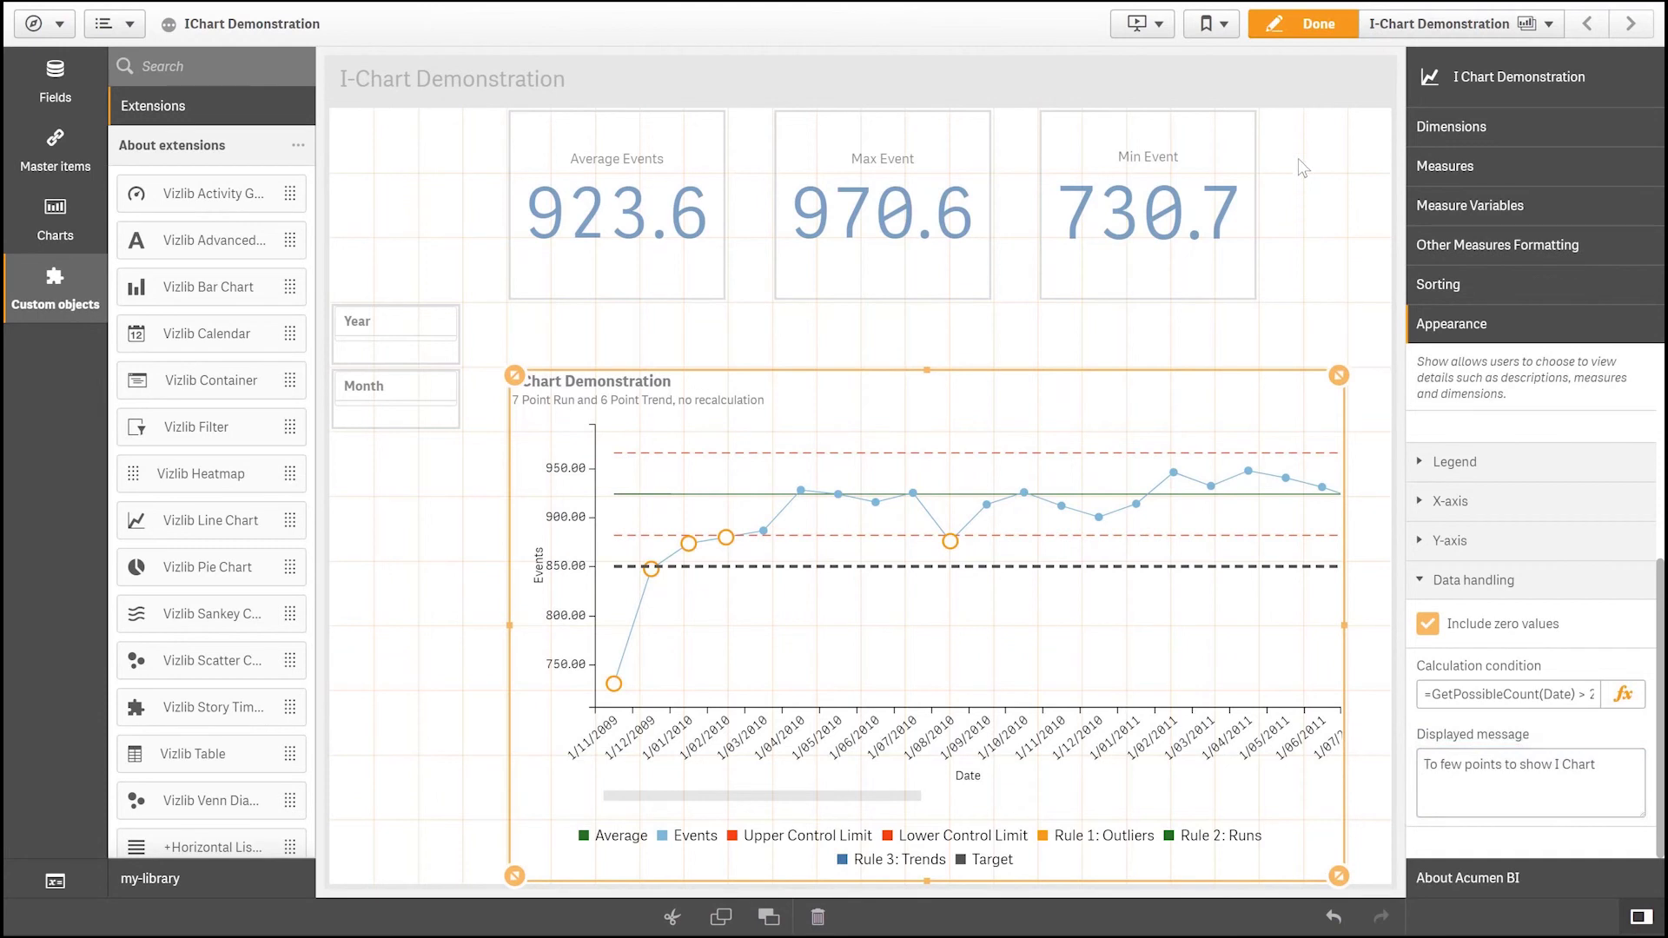
Finish editing the sheet and test the calculation condition by filtering Month to Feb–Apr 2010, clearing that selection after checking the chart.
click(1303, 24)
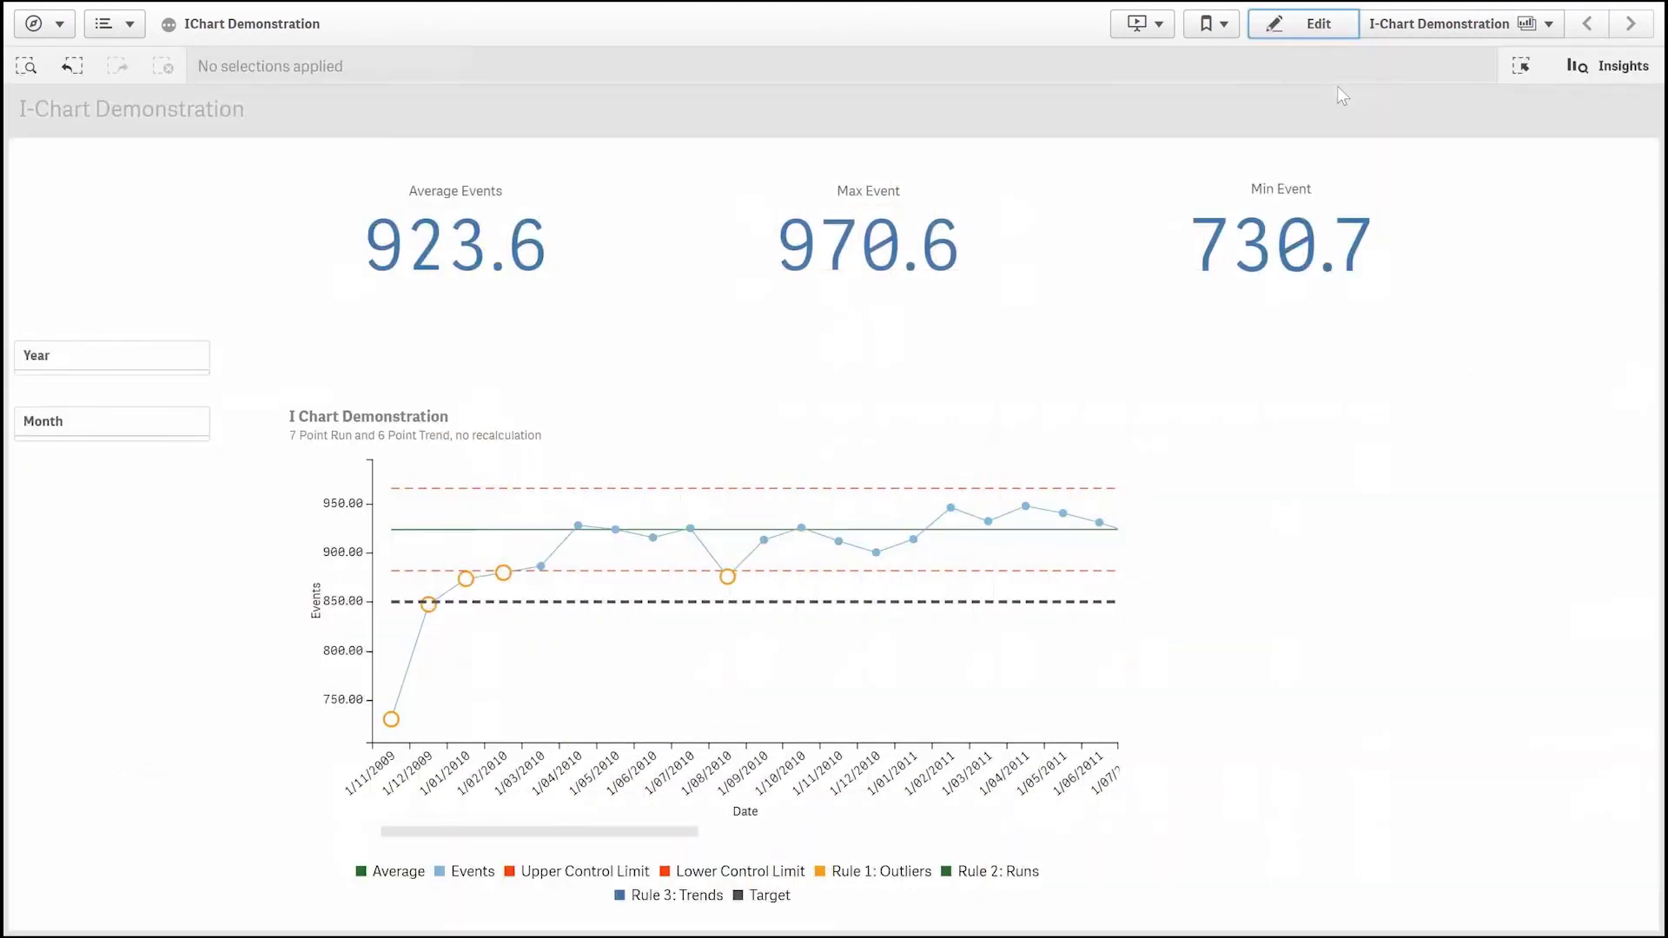
click(75, 428)
drag(138, 252, 144, 305)
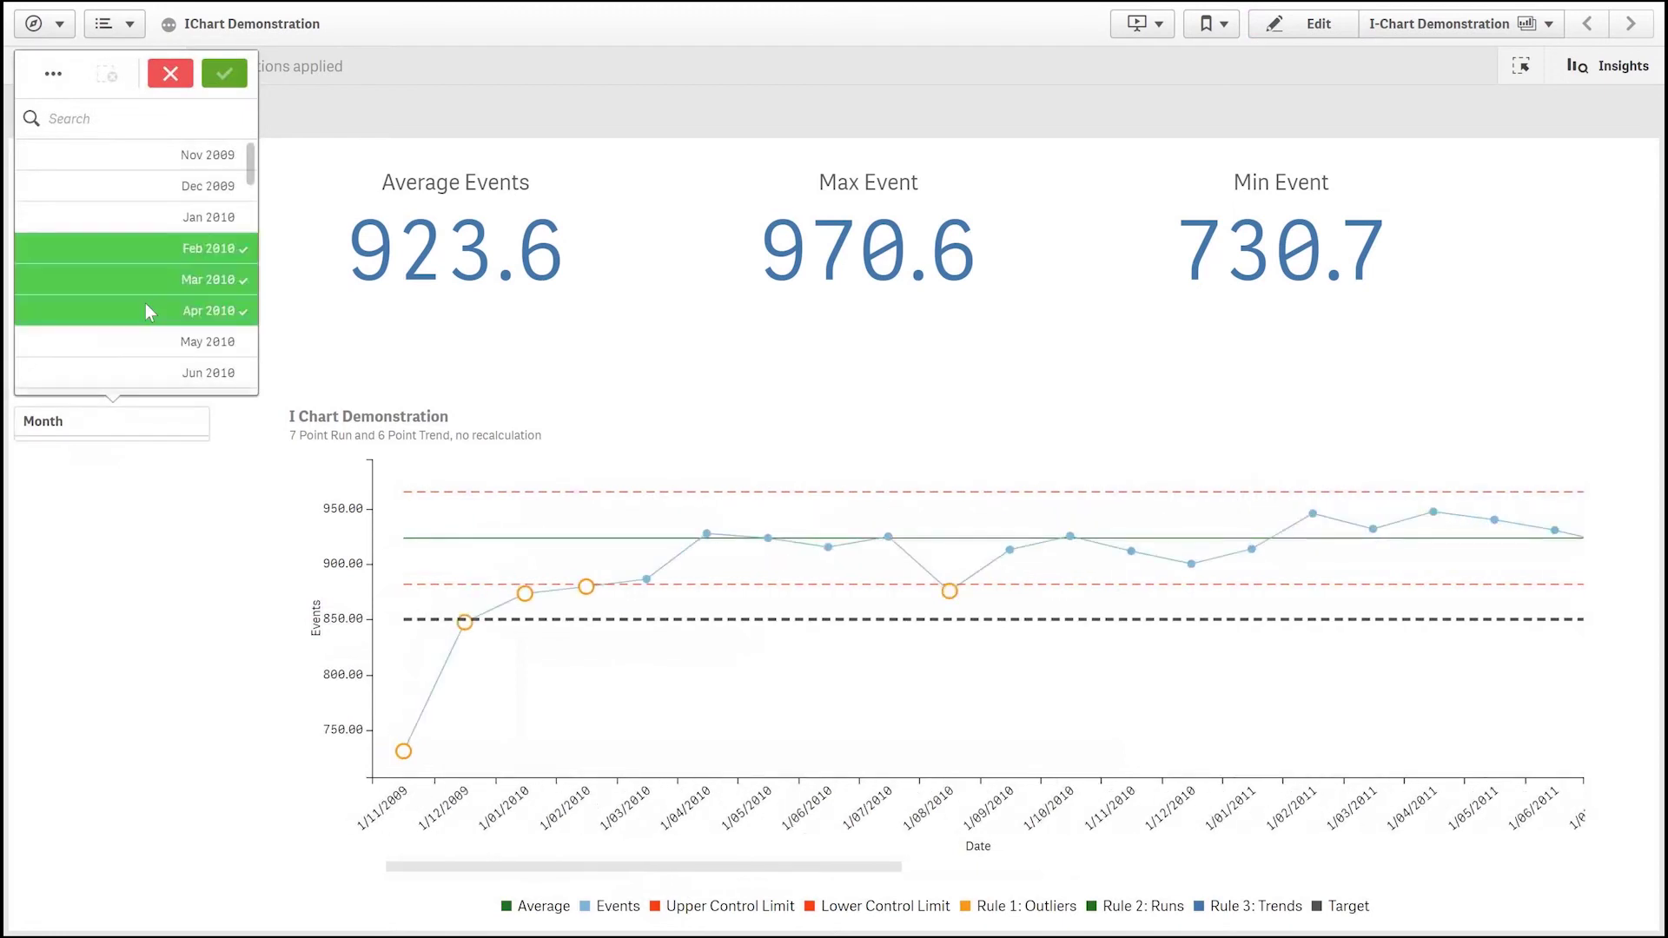
click(370, 325)
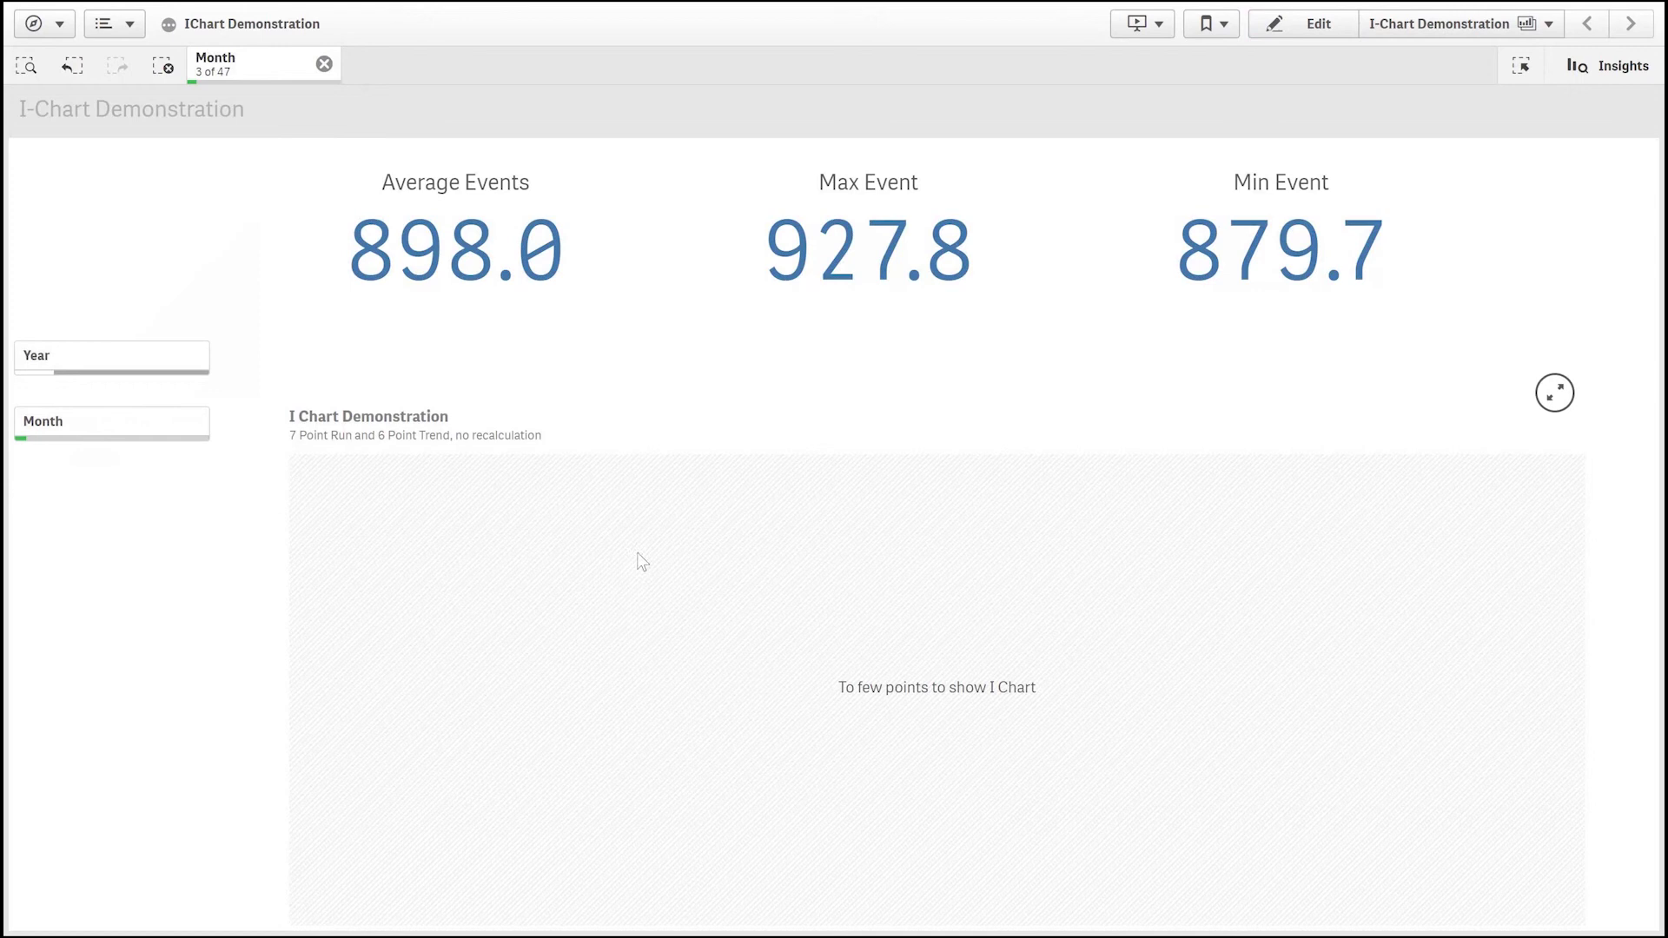
click(324, 65)
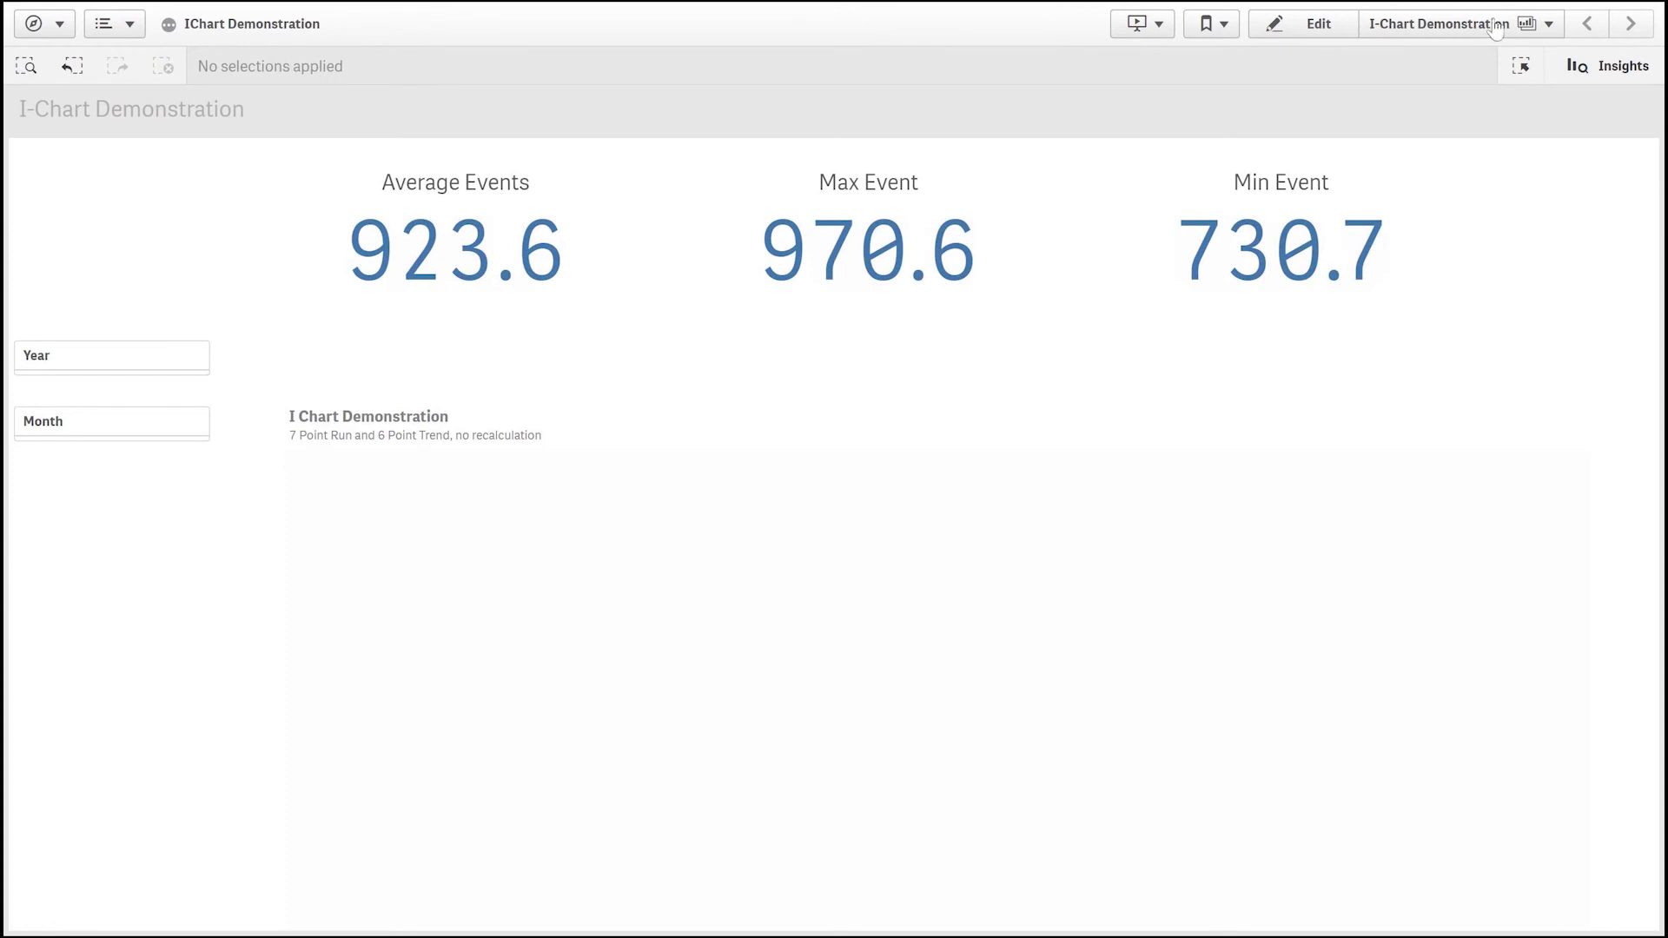
Reopen the sheet for editing and bring up the I Chart's Data handling settings.
click(1297, 31)
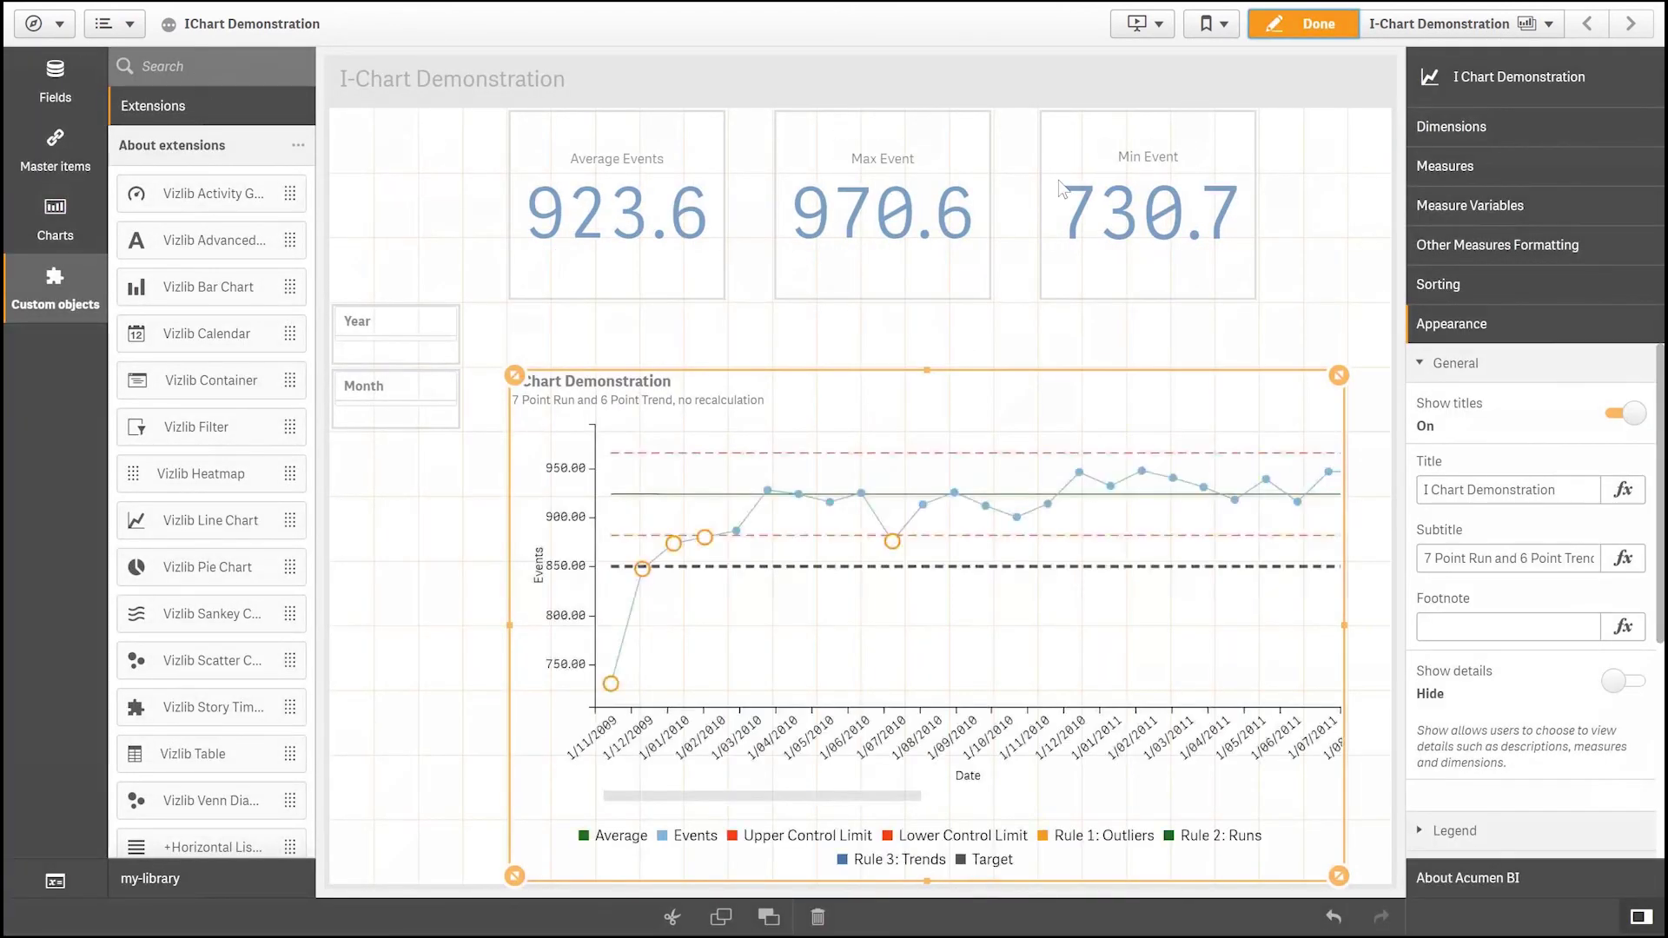
click(1442, 625)
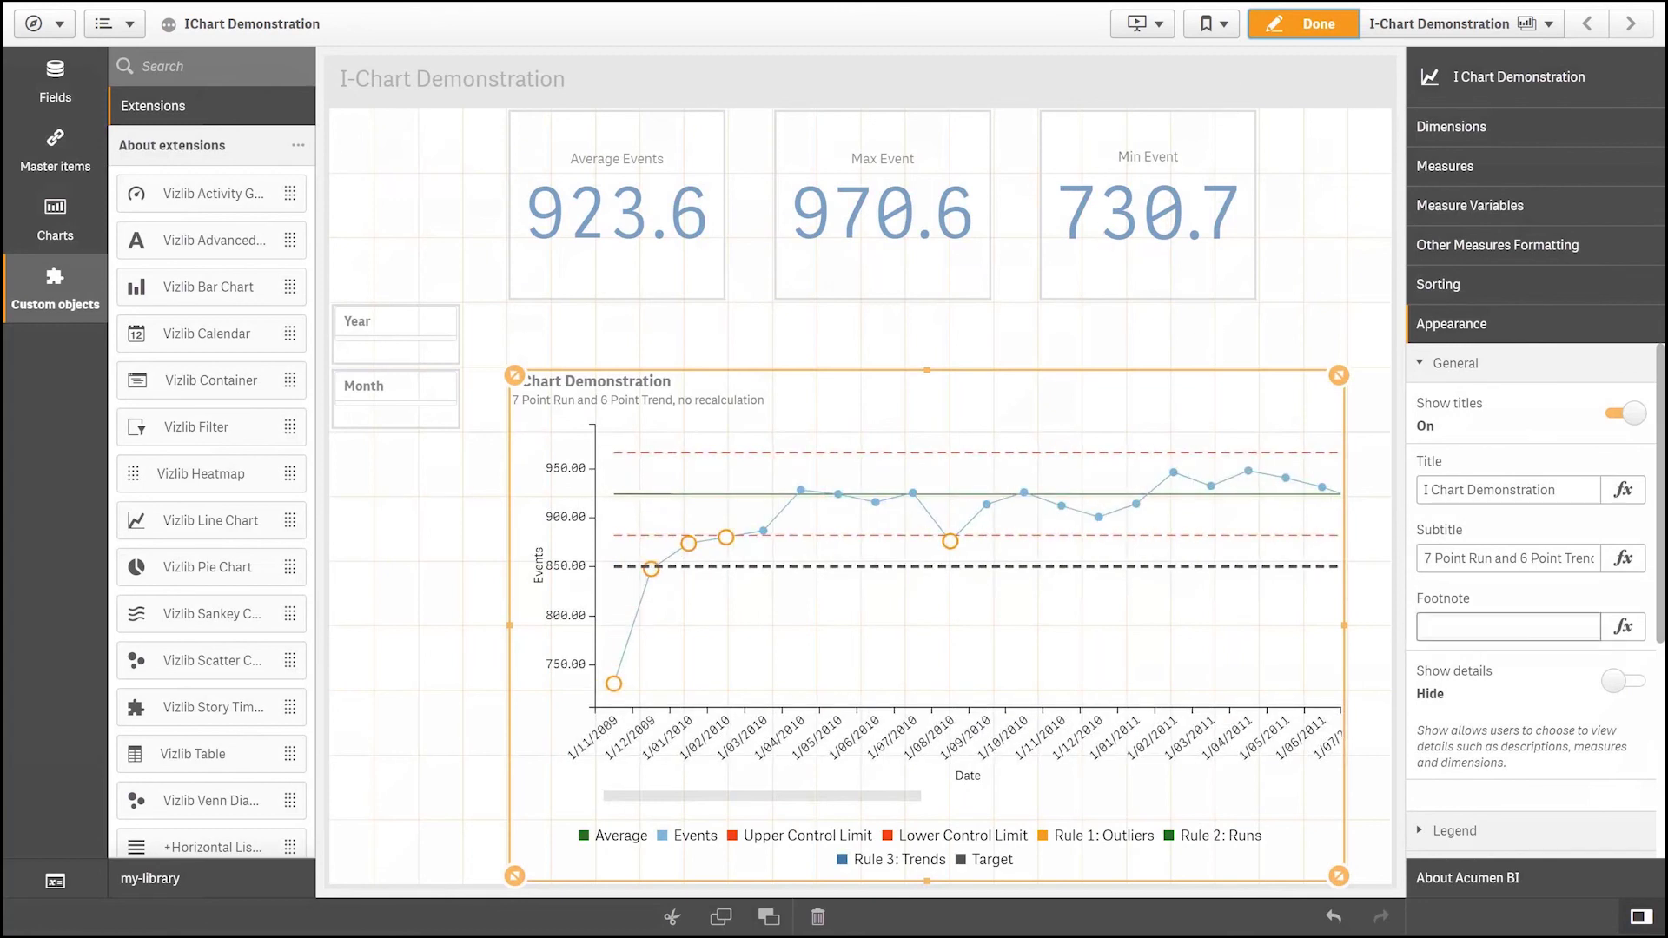
scroll(1473, 641, down, 5)
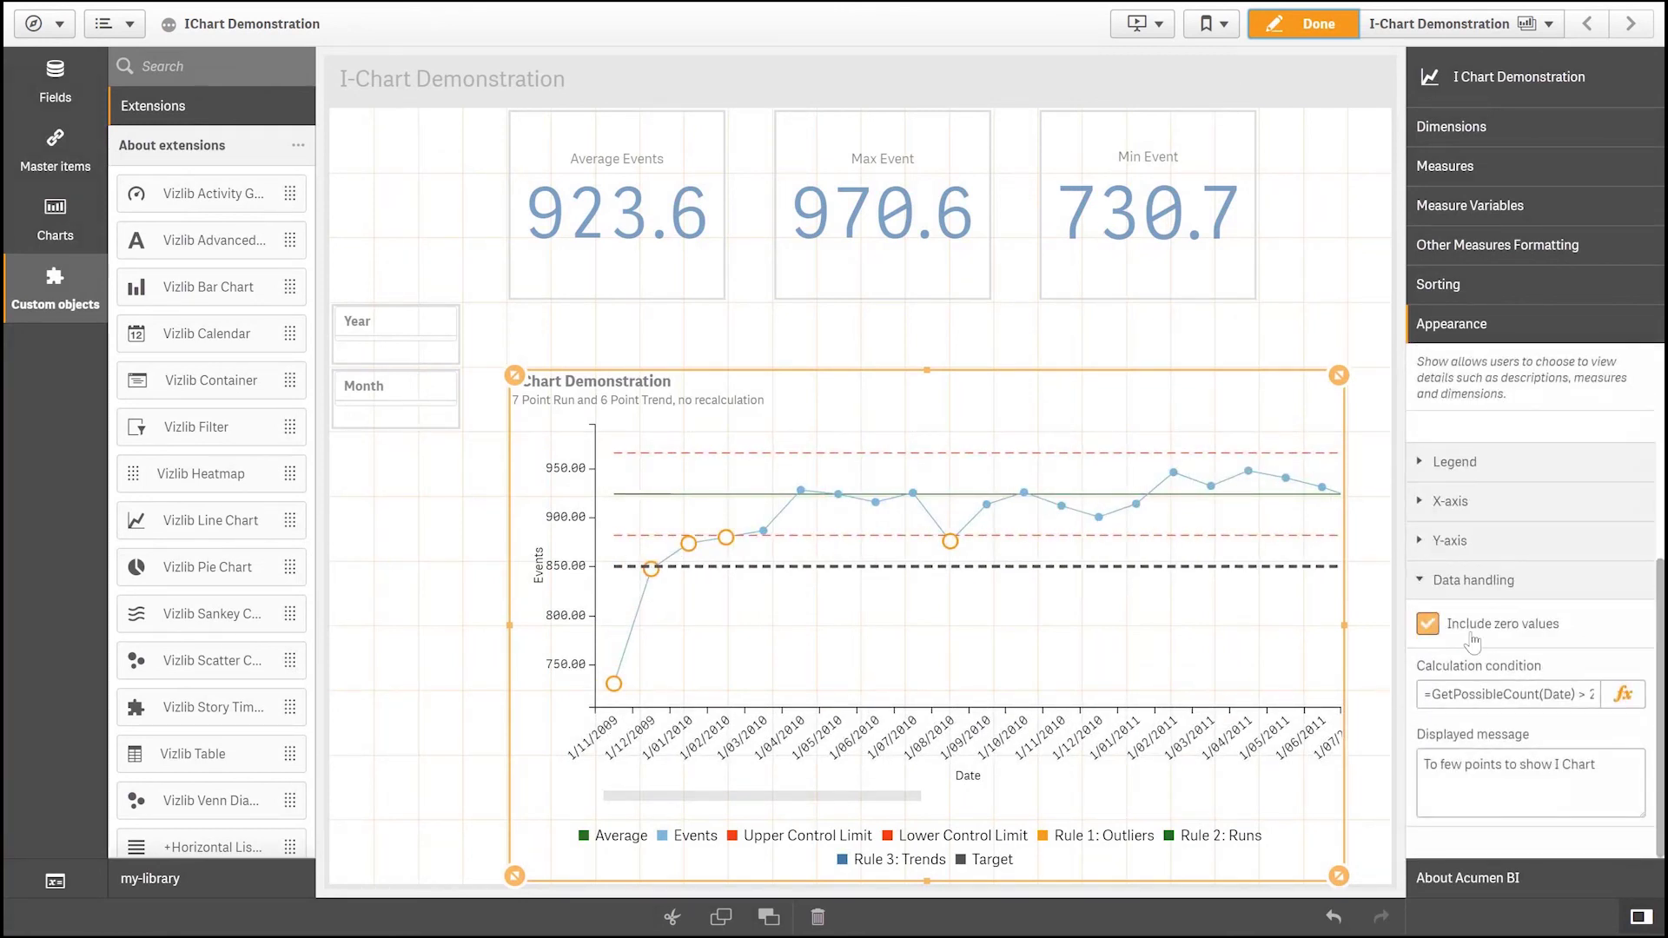